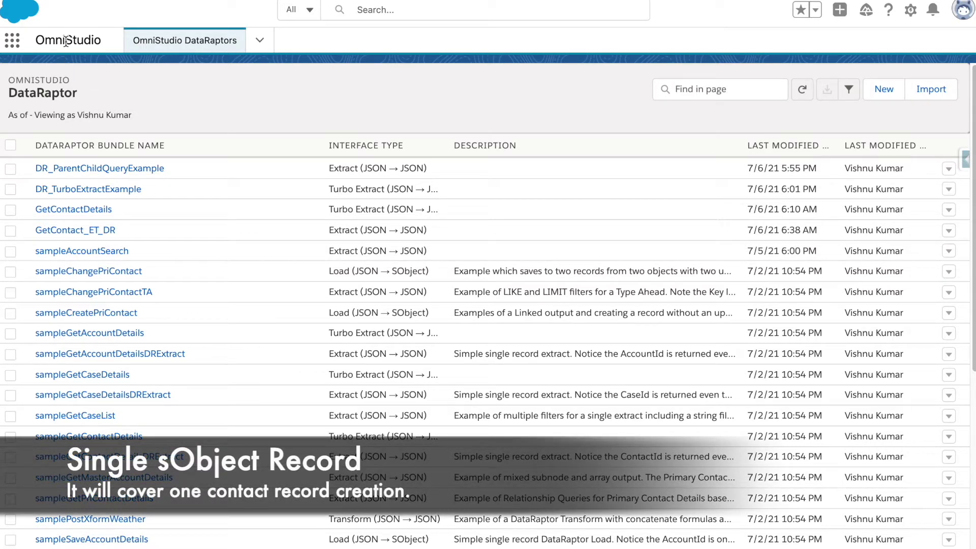
click(262, 43)
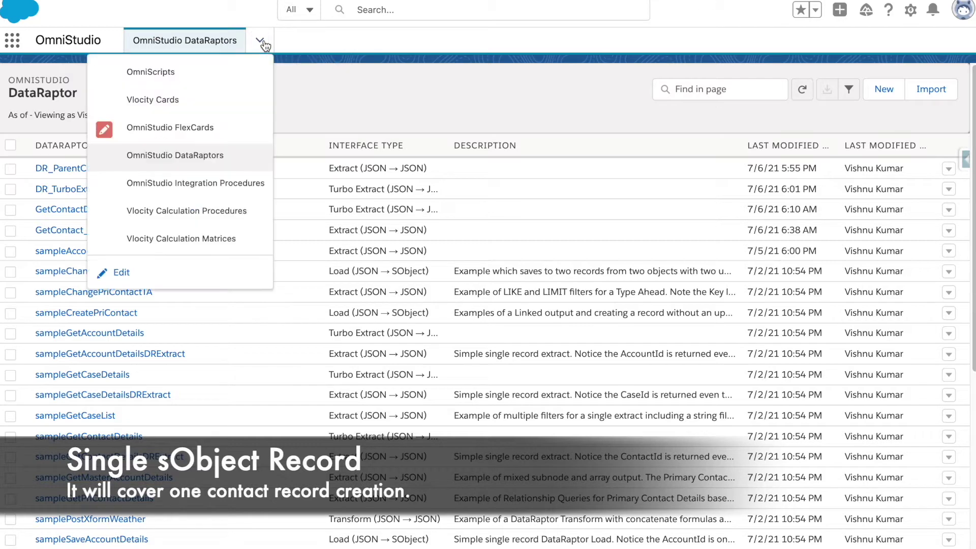
click(263, 43)
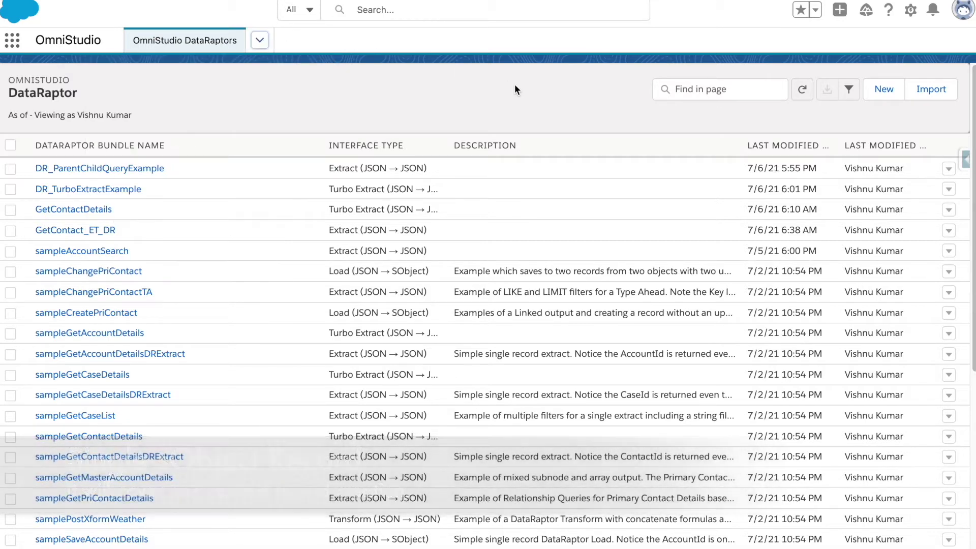
Create and save a DataRaptor named DR_SingleObjectInsert with interface type Load, input type JSON and output type SObject.
click(885, 91)
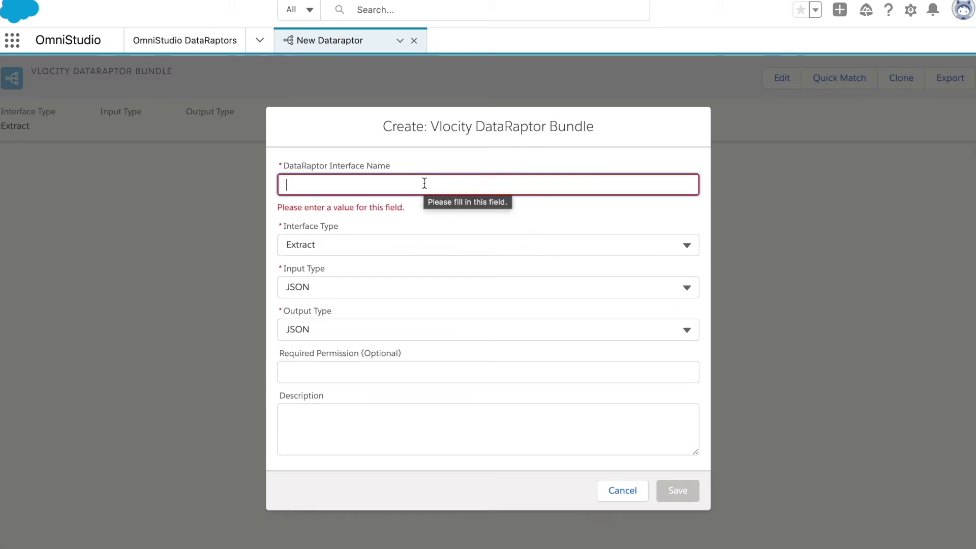
text(DR_)
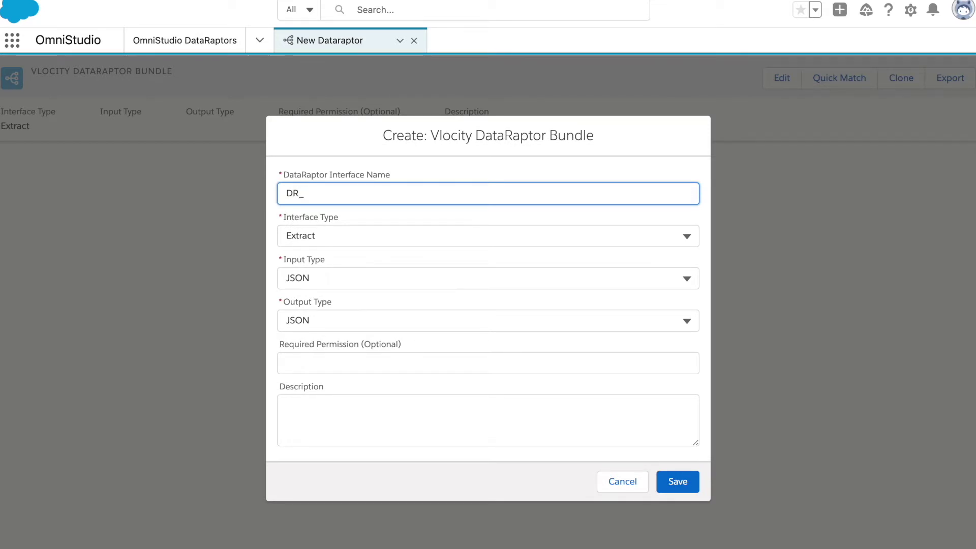
text(SingleObject)
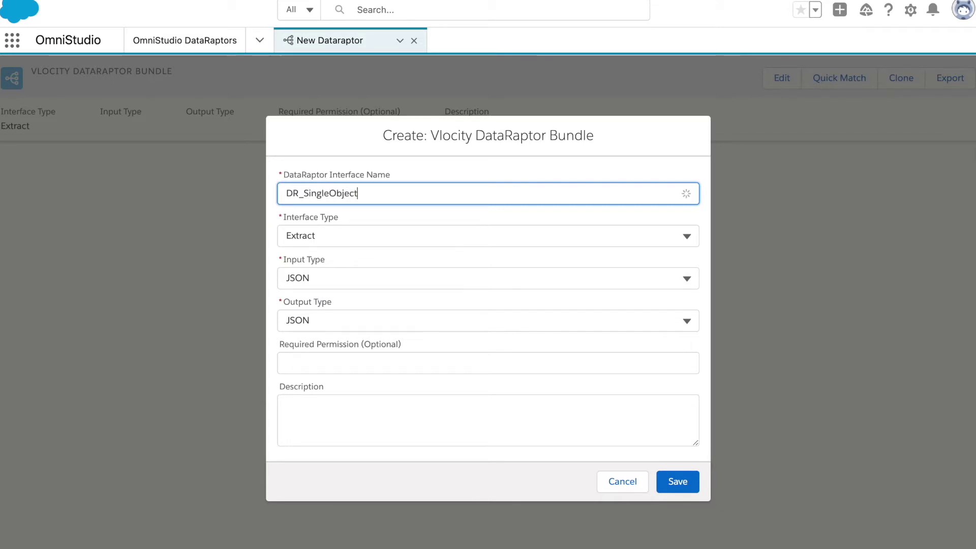
text(Insert)
click(348, 236)
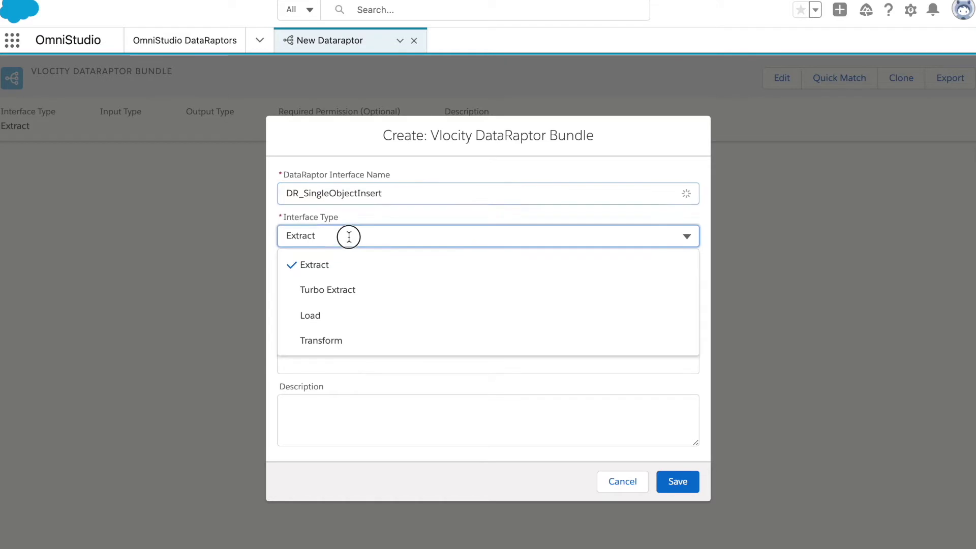
click(349, 314)
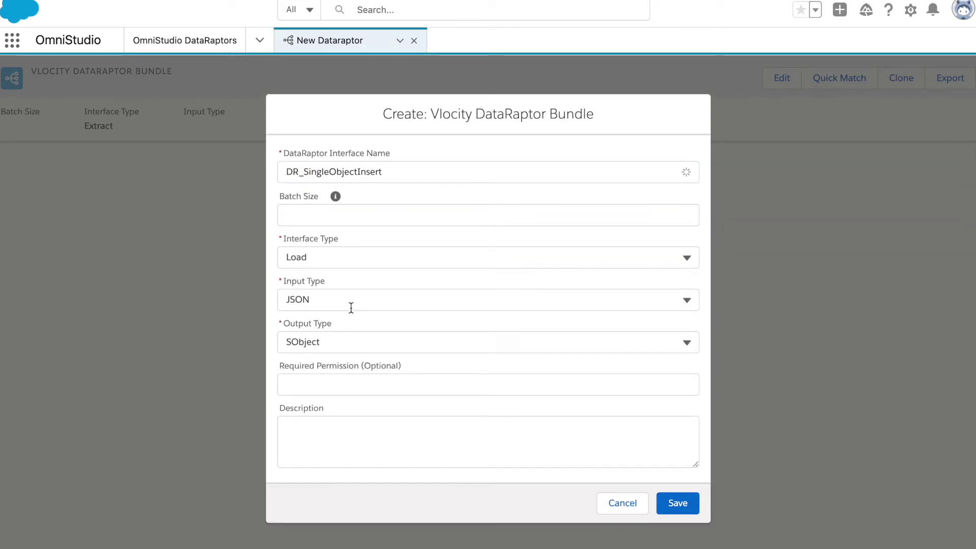
click(668, 504)
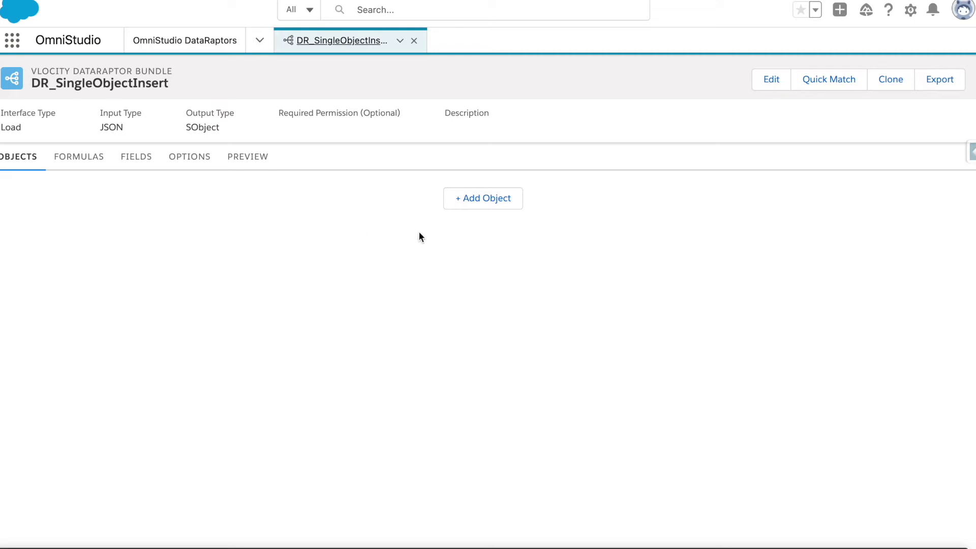
Add Contact as the first object of the DataRaptor.
click(474, 200)
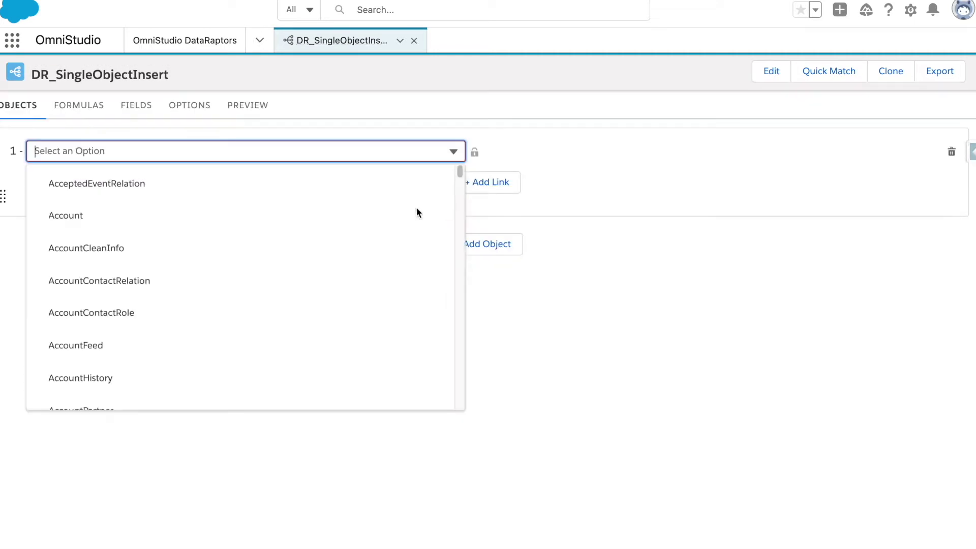
text(Con)
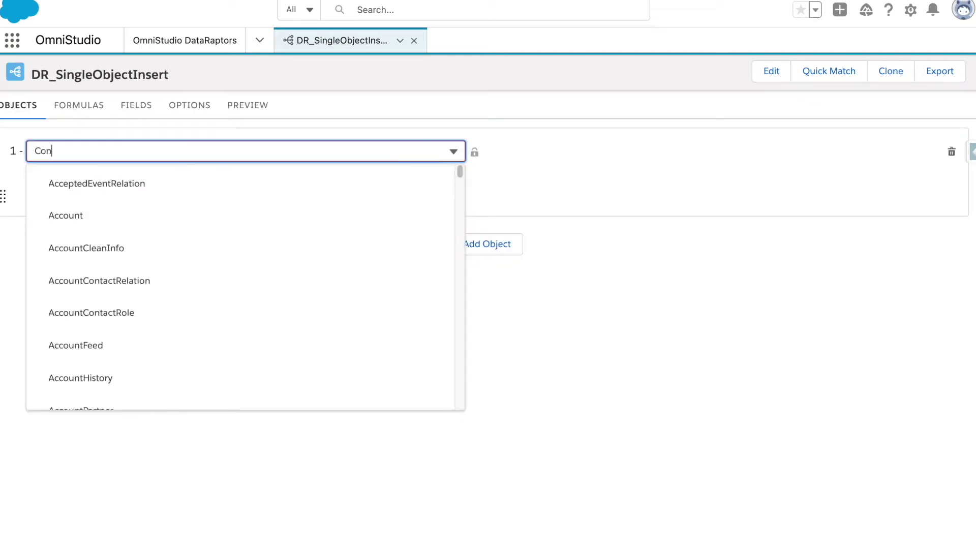
text(tact)
click(225, 282)
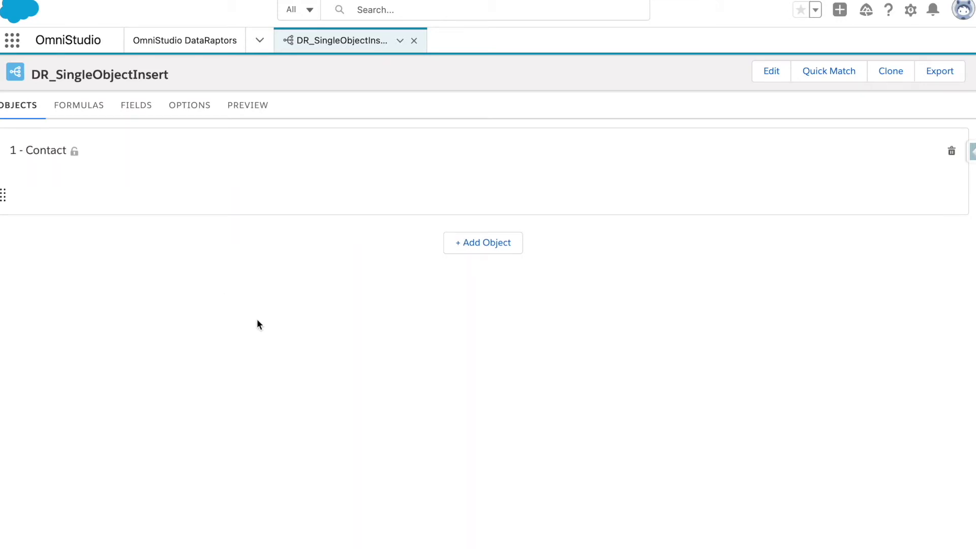
Add a field mapping for Contact from input JSON path lastname to domain object field LastName.
scroll(257, 321, up, 2)
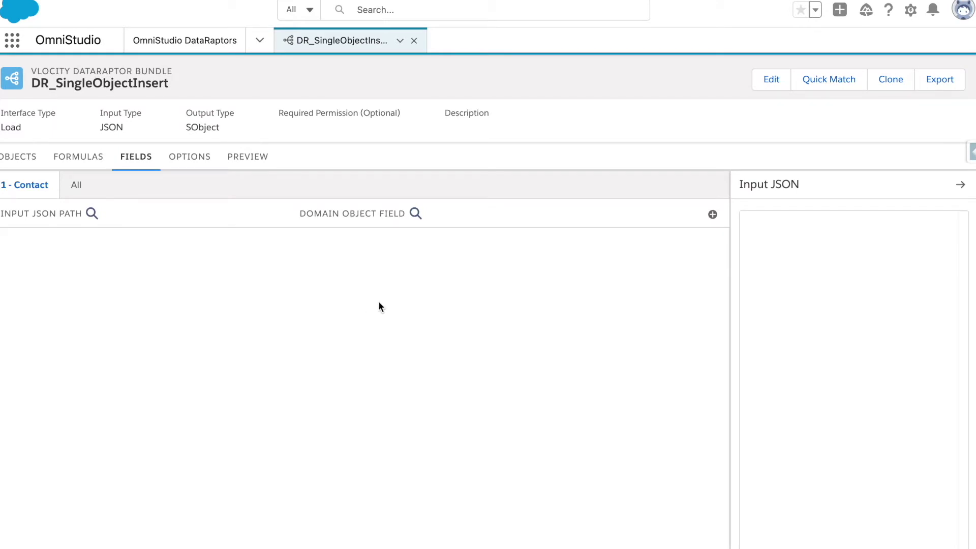
click(712, 216)
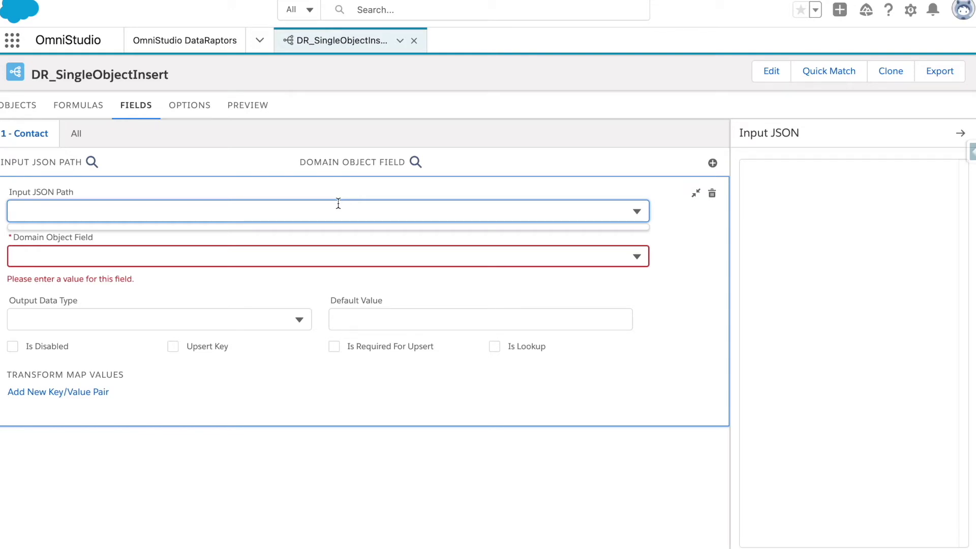
text(name)
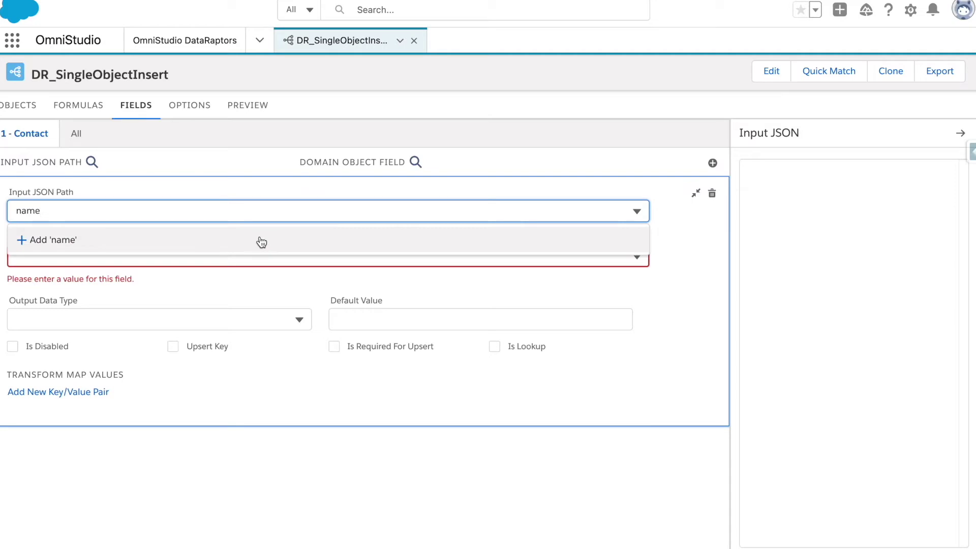
text(last)
click(258, 242)
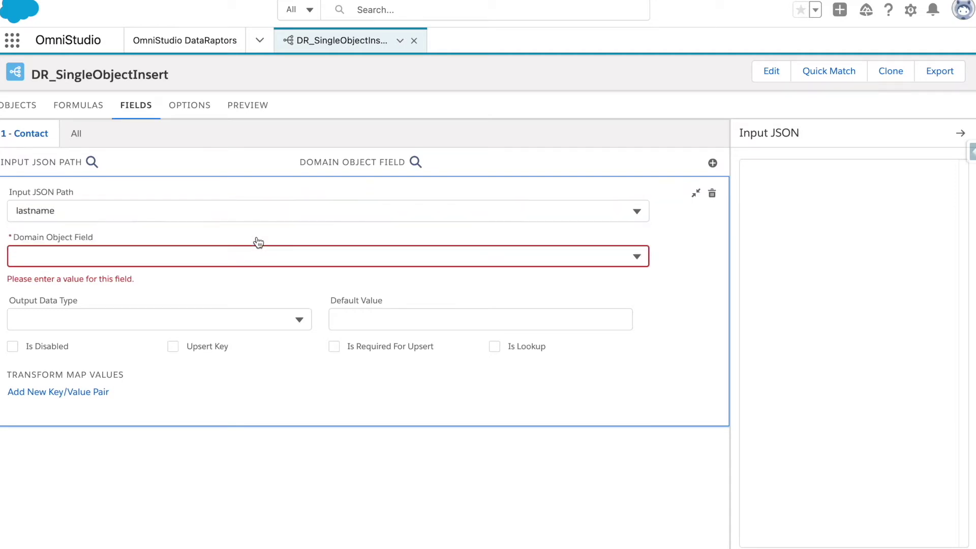
click(166, 255)
text(lastname)
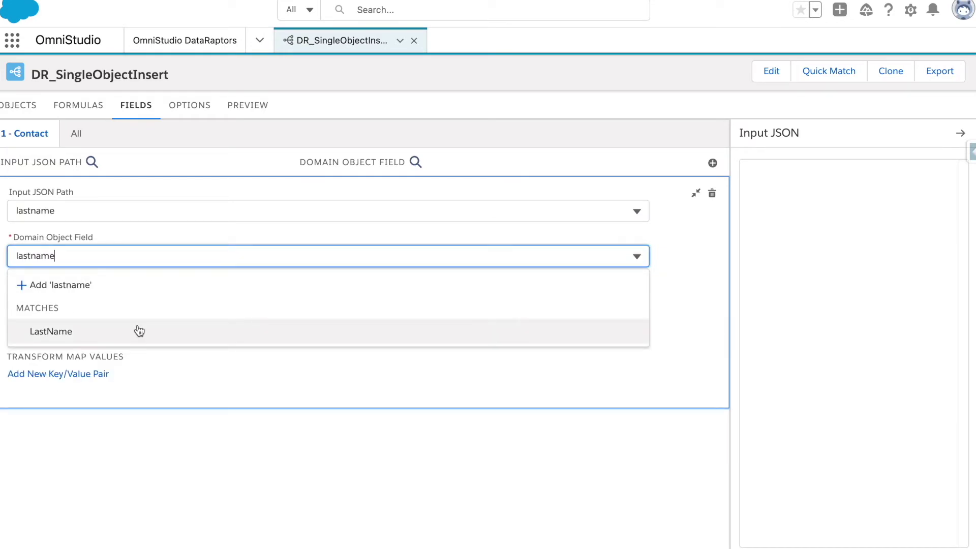
click(138, 331)
drag(78, 209, 2, 205)
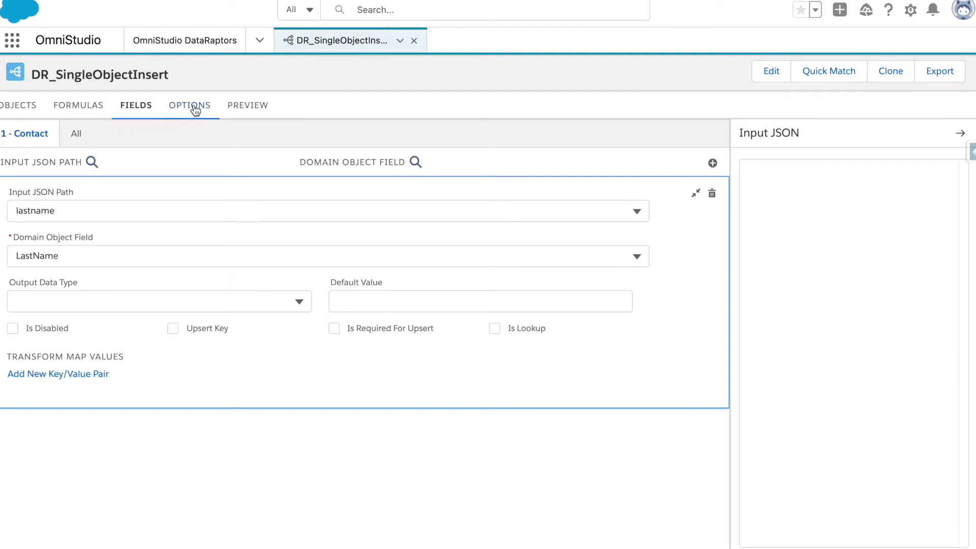
Enter preview input JSON with the key "lastname" set to "My First Contact Insert".
click(245, 107)
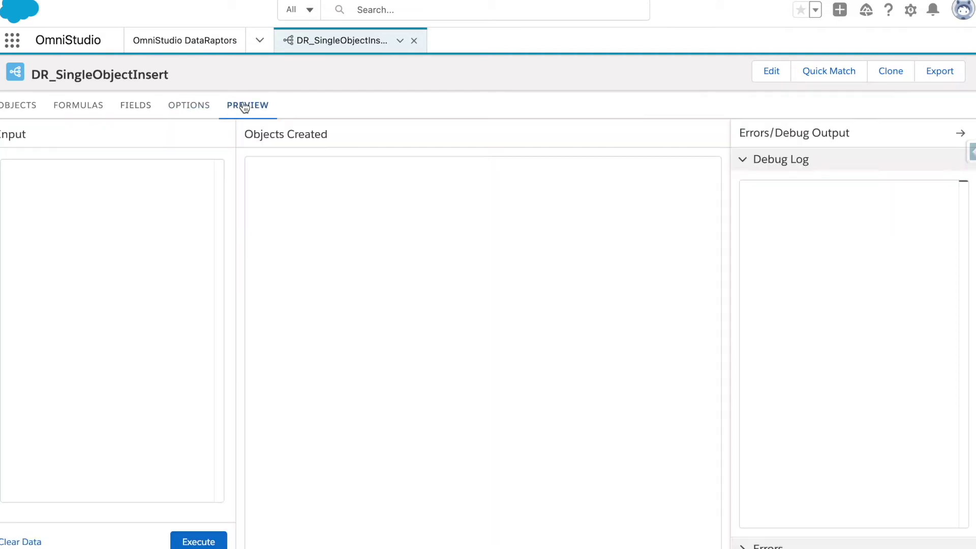
click(170, 202)
text({)
key(Return)
text(")
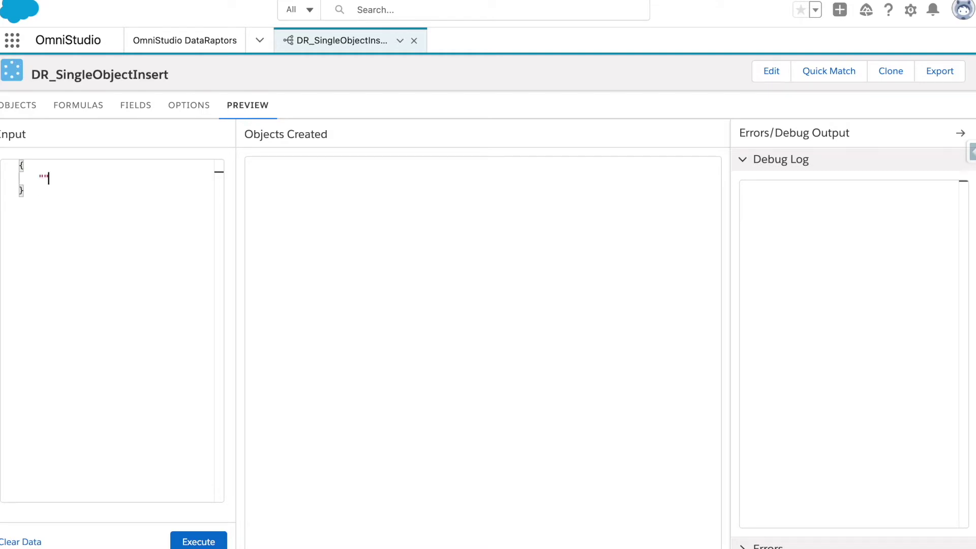
text(lastnam)
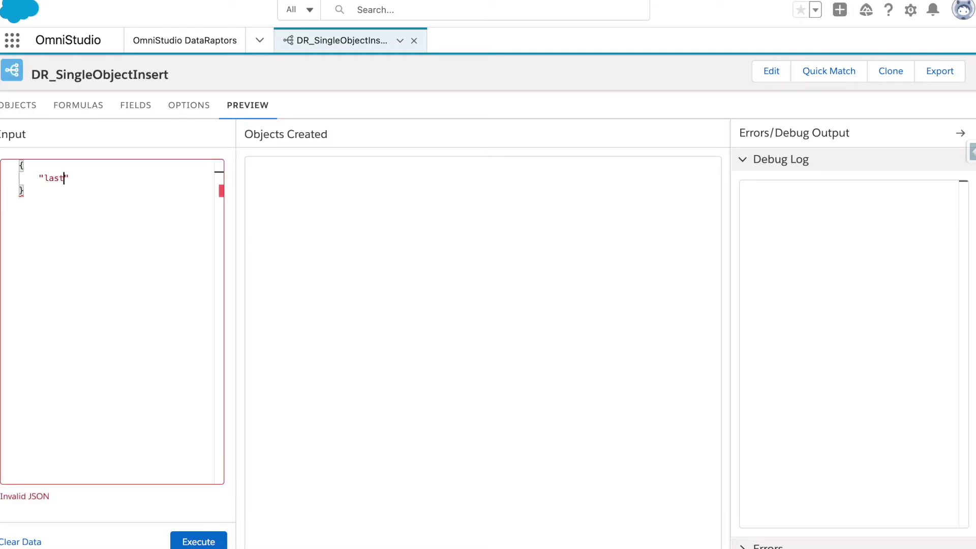
text(e":)
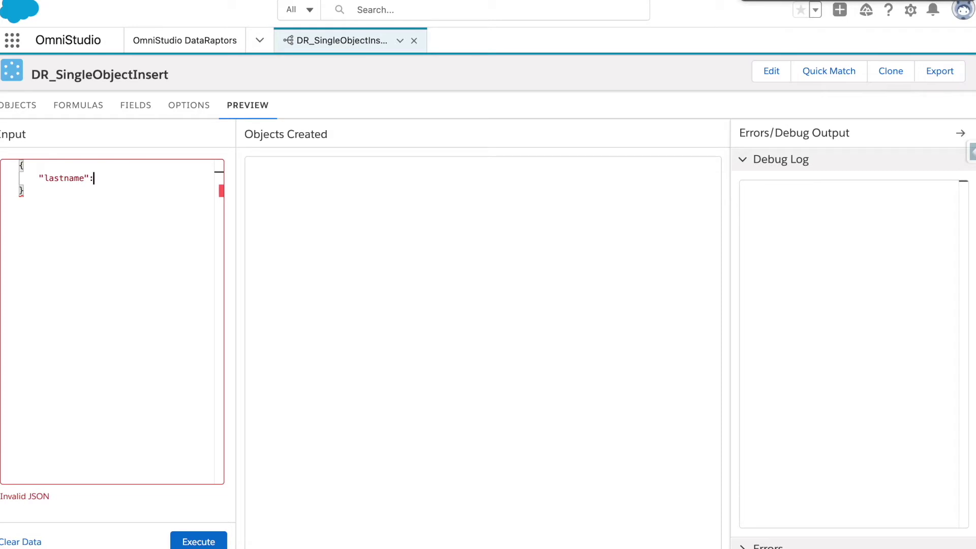
text( :)
key(BackSpace)
text(")
text(My Fi)
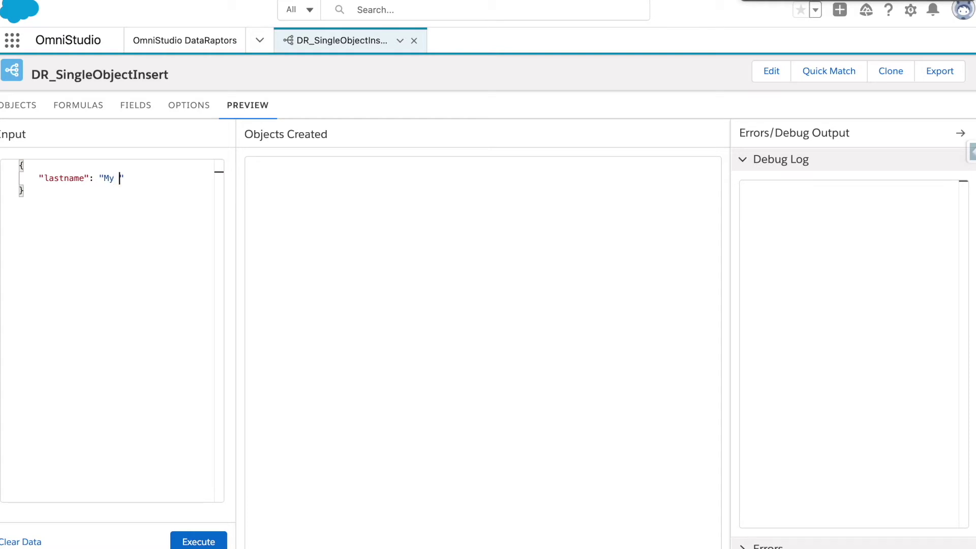
text(rst Contact Insert)
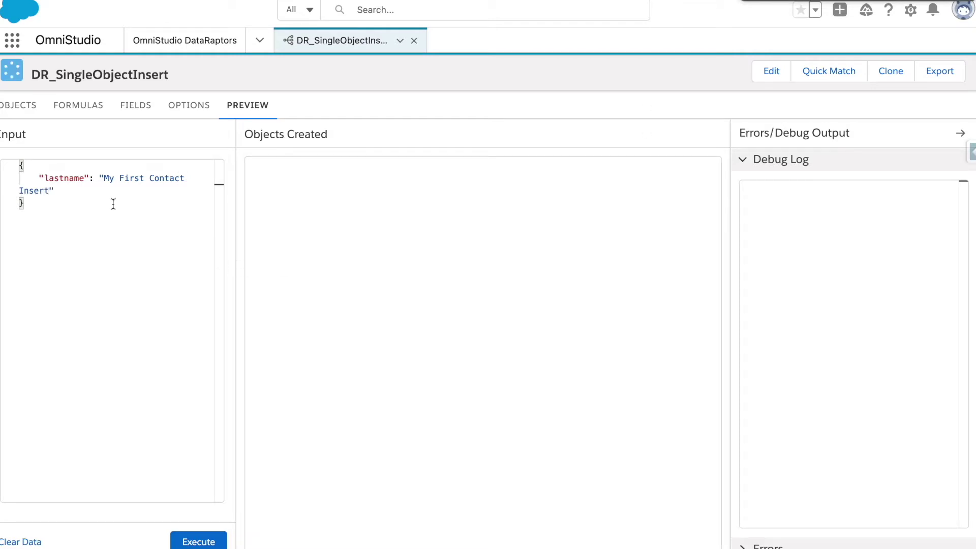
Check the input's lastname key against the field mapping and execute the DataRaptor preview.
double_click(70, 179)
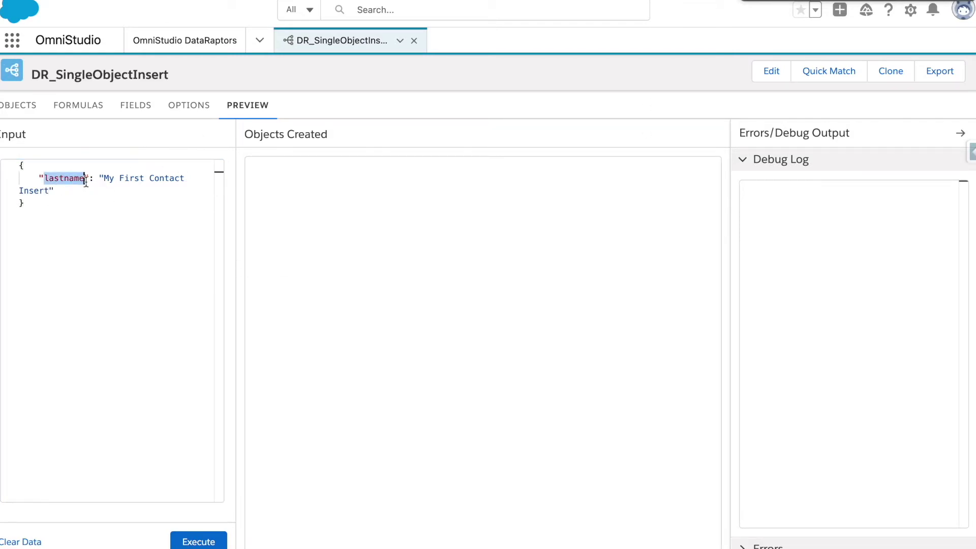
click(138, 110)
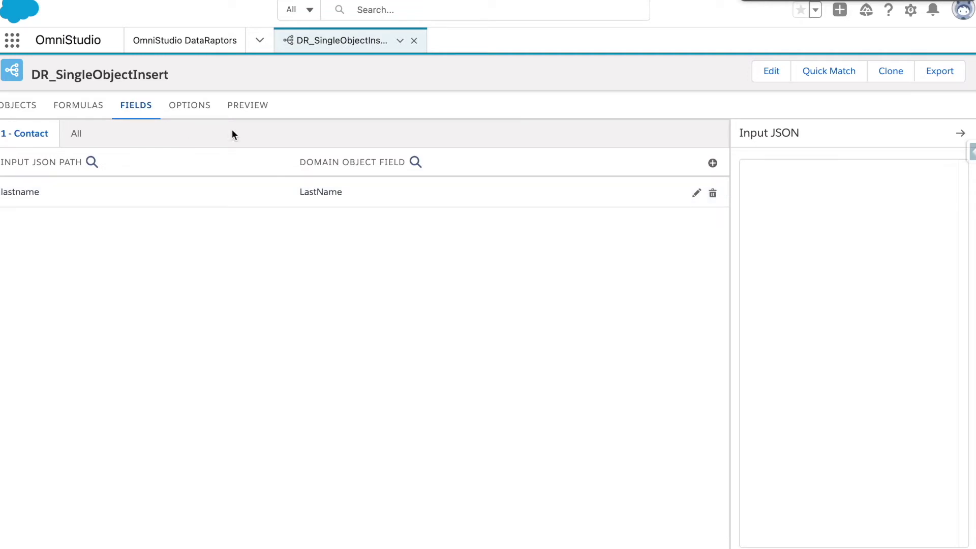
click(244, 110)
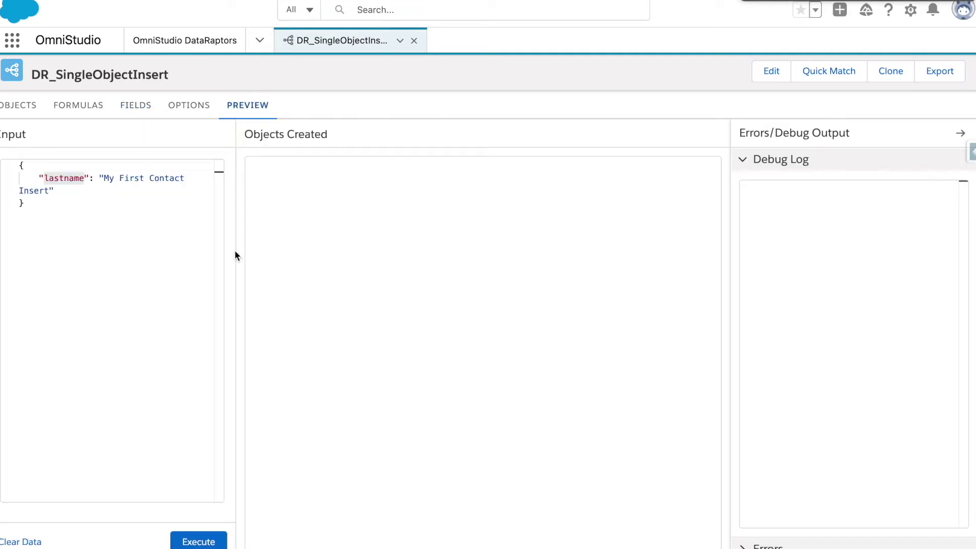
click(207, 543)
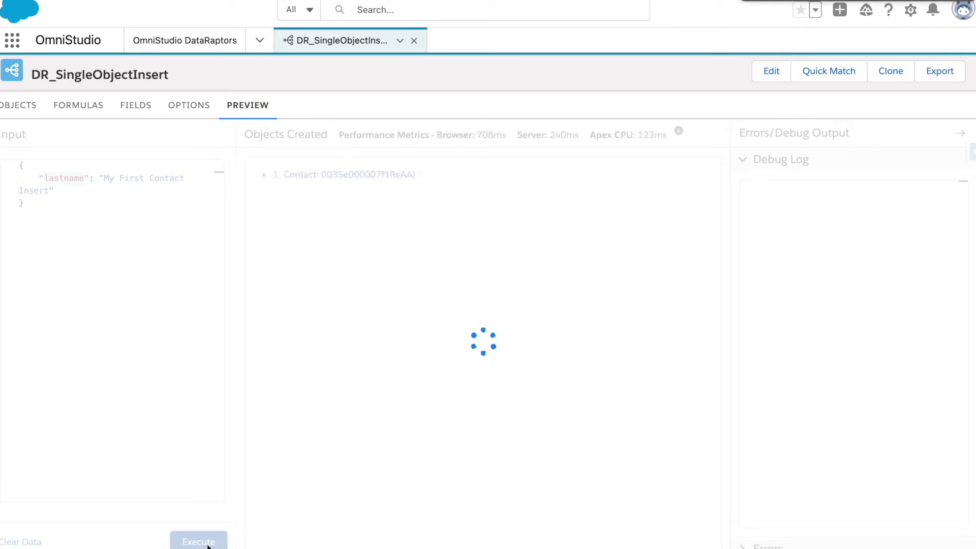
Open the created contact record to check its name, and close both the record and the DataRaptor.
click(364, 175)
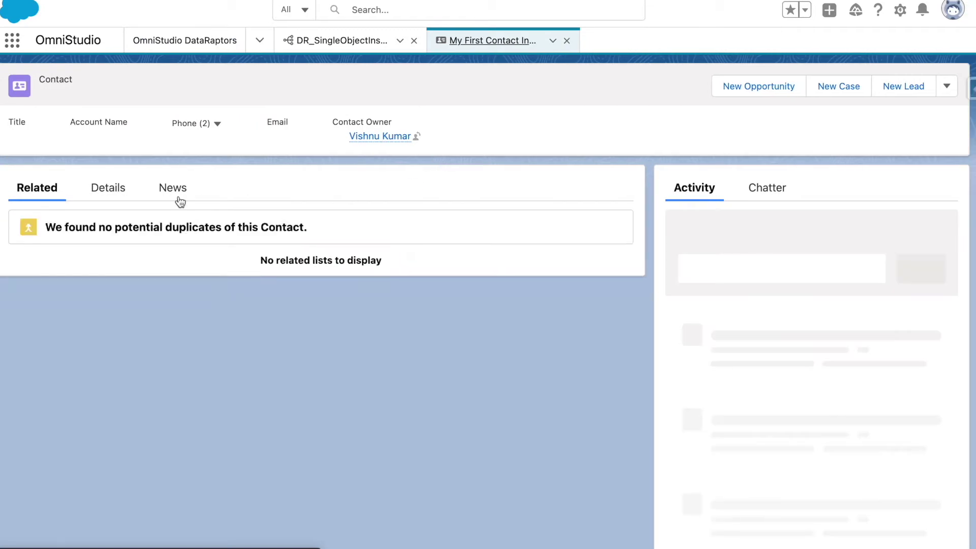
click(44, 91)
drag(43, 91, 183, 95)
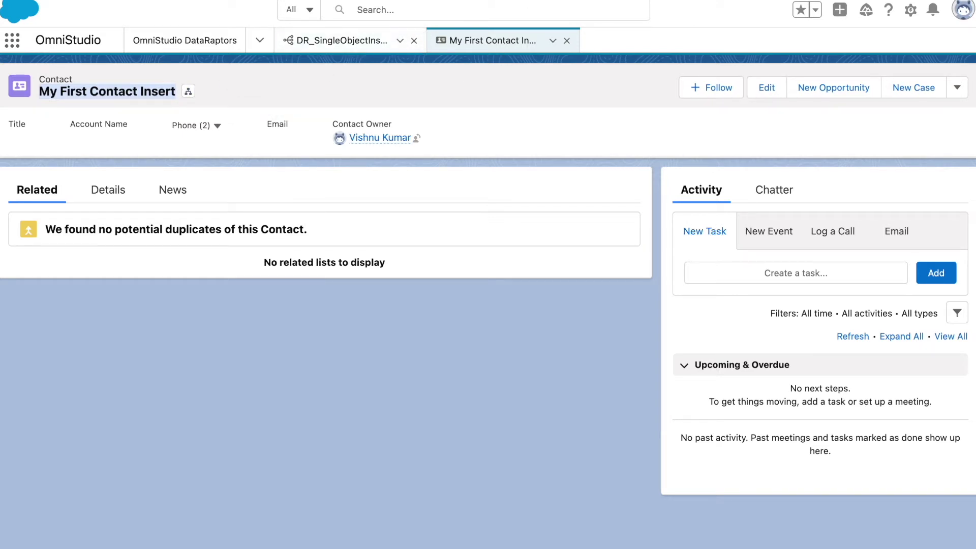
key(w)
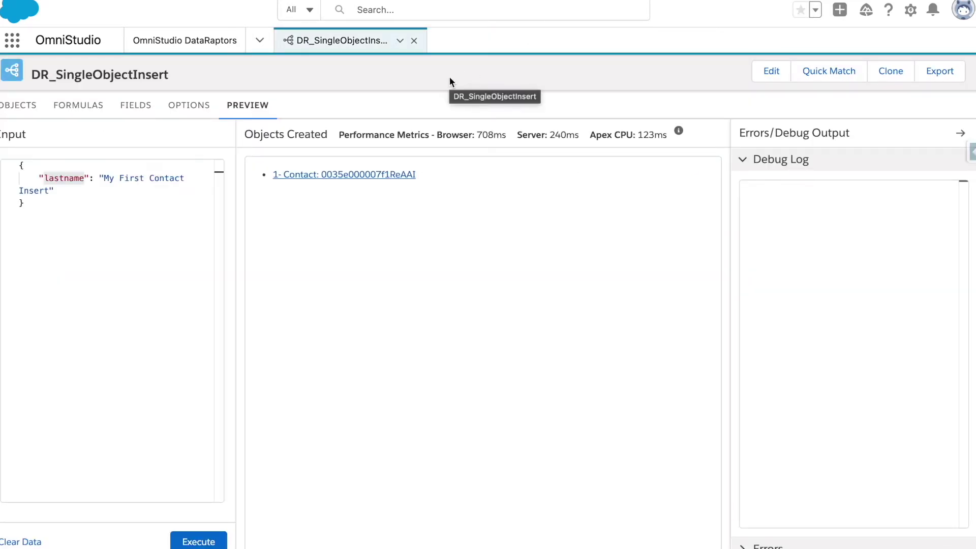
key(w)
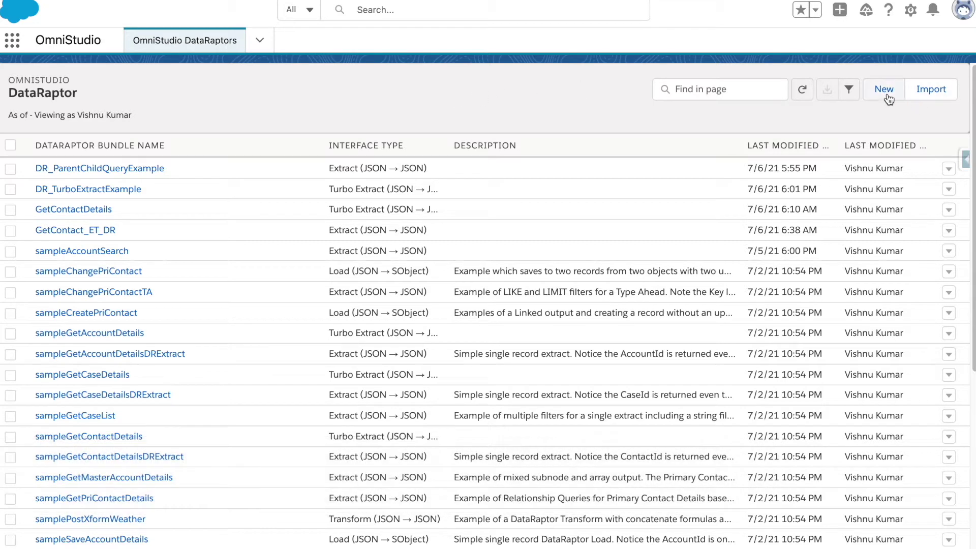
Create a DataRaptor named DR_SingleObjectMultiRecordInsert with interface type Load, input type JSON and output type SObject.
click(883, 93)
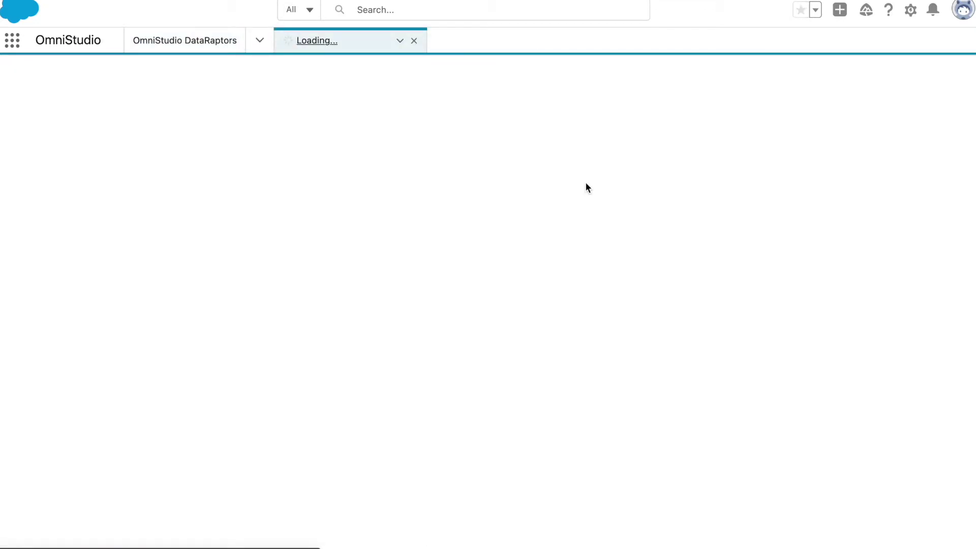
text(DR_)
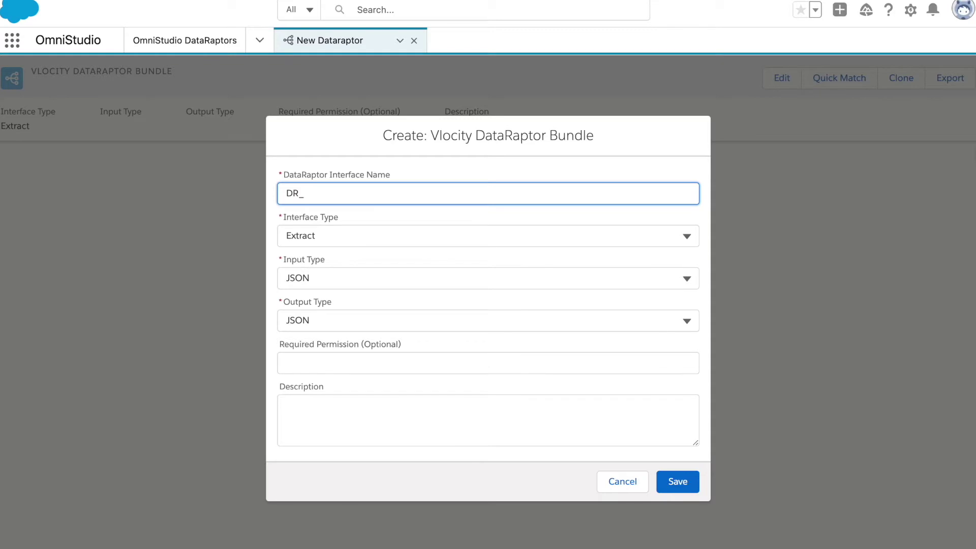
text(MultiRecord)
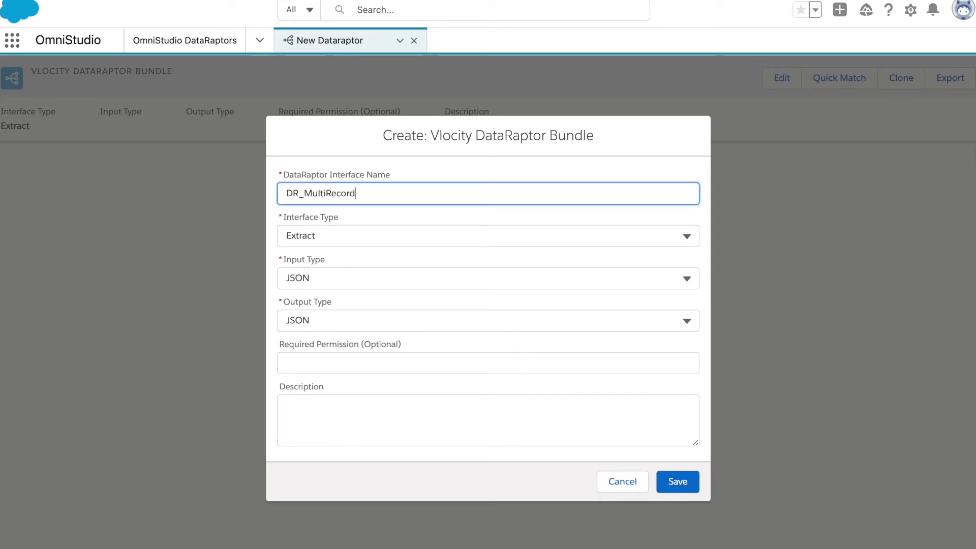
text(Insert)
click(306, 198)
text(SingleObjec)
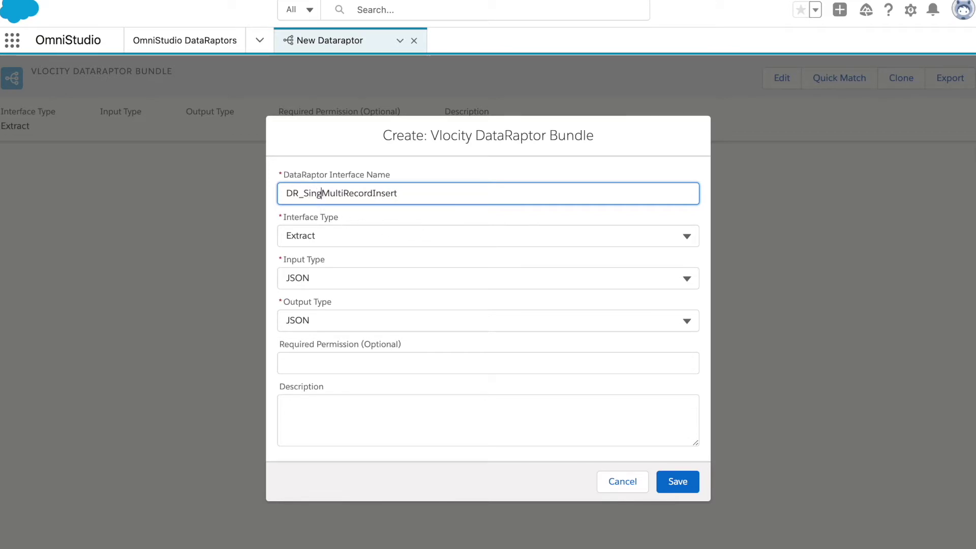
text(t)
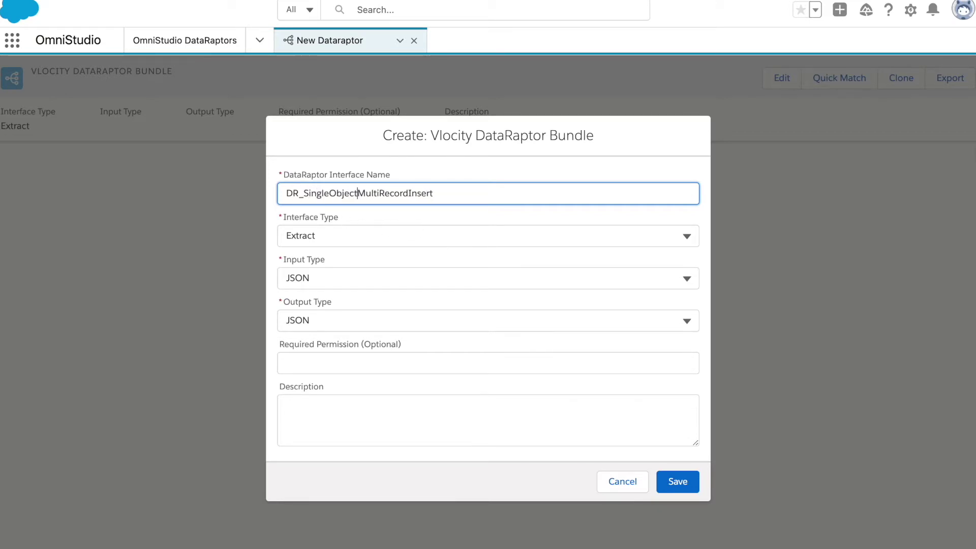
click(412, 238)
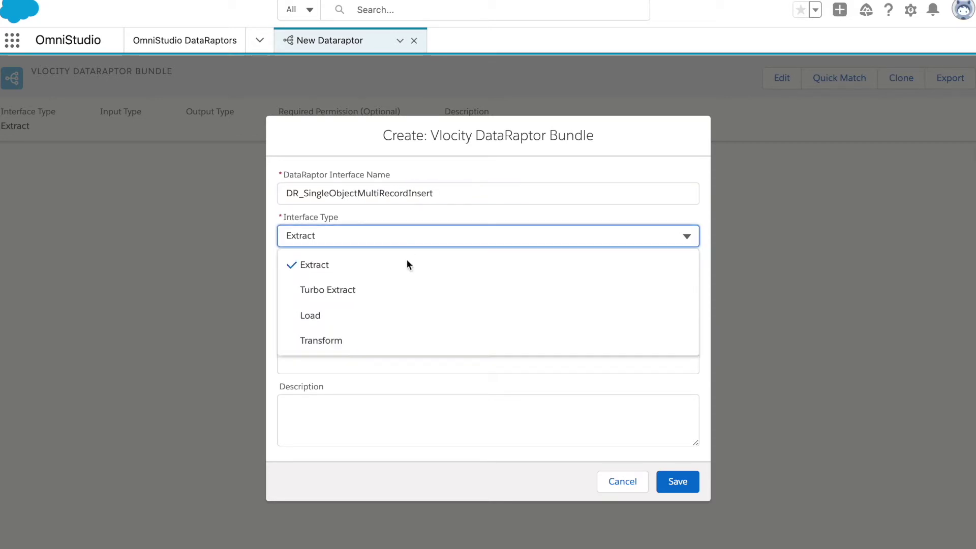
click(392, 318)
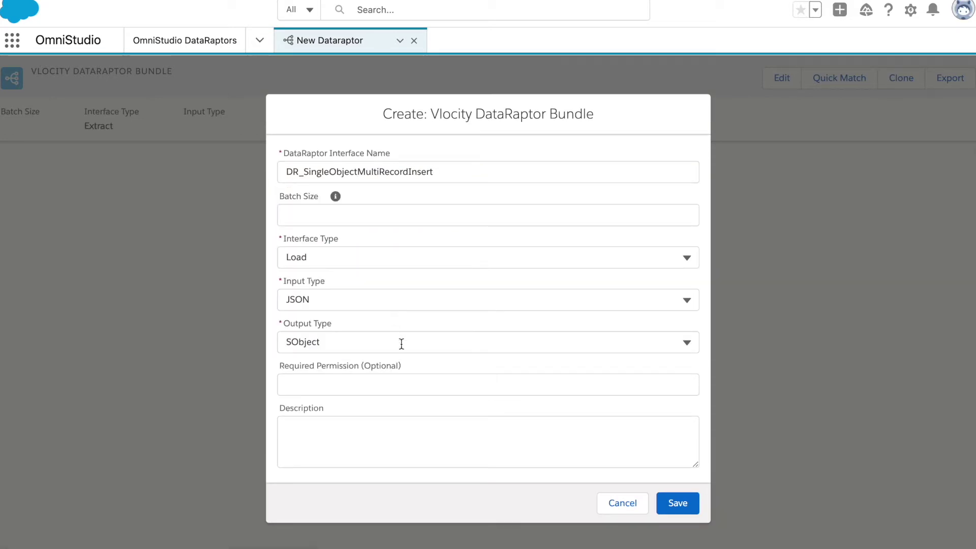
click(667, 508)
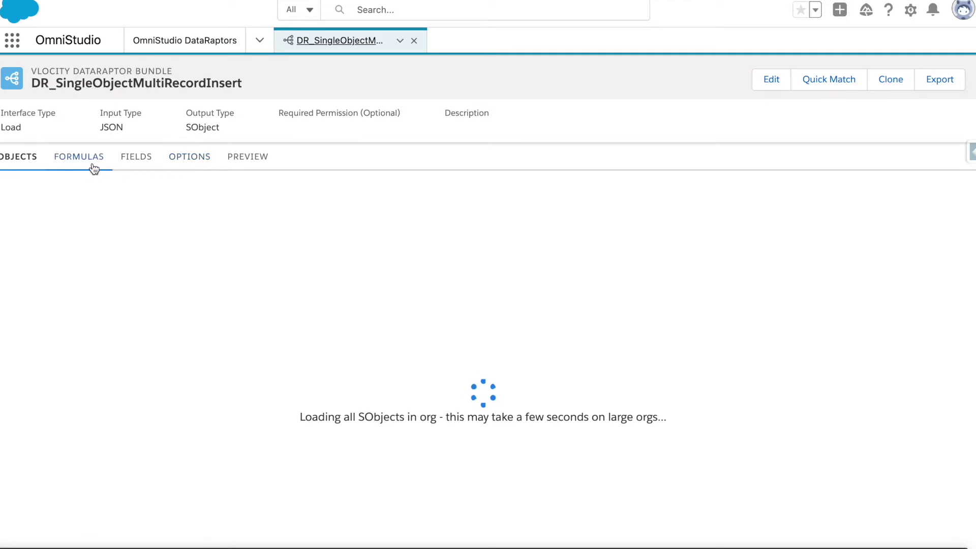
Add Contact as the first domain object of the new DataRaptor.
click(490, 202)
click(356, 200)
text(contact)
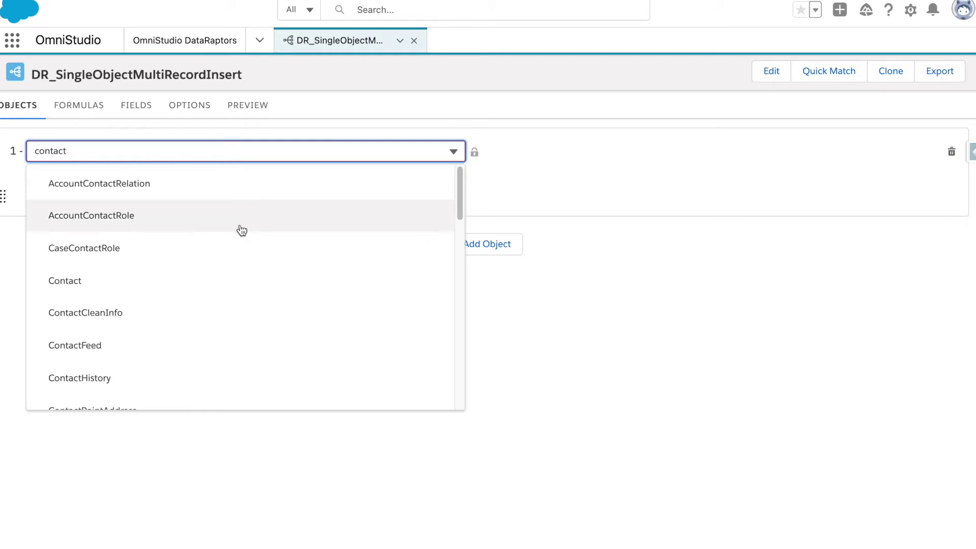
click(159, 288)
click(476, 155)
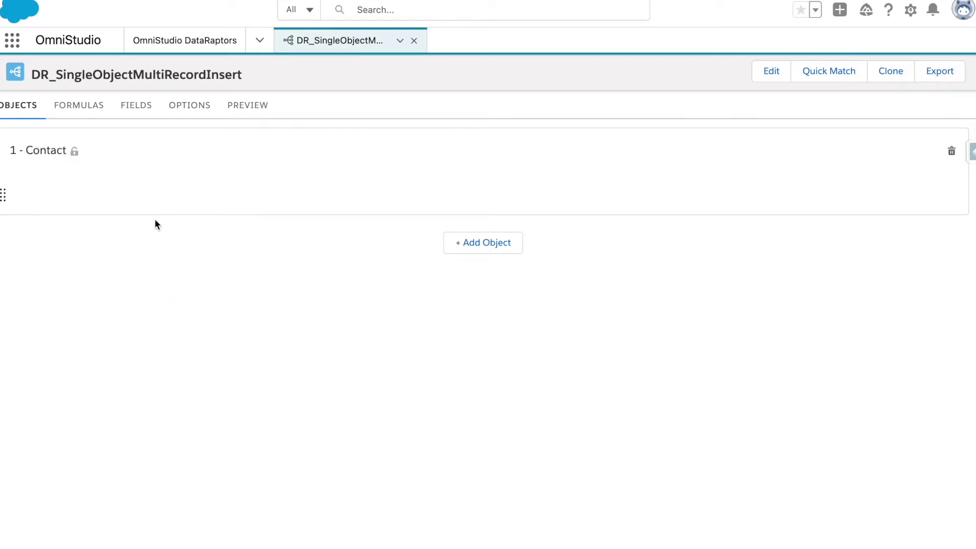
Add a Contact field mapping from input JSON path lastname to domain object field LastName.
click(147, 106)
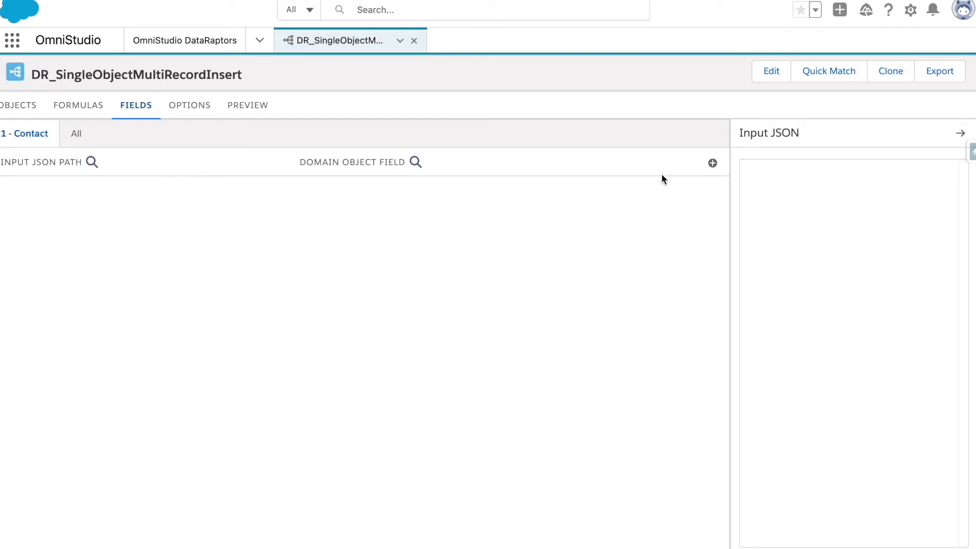
click(713, 163)
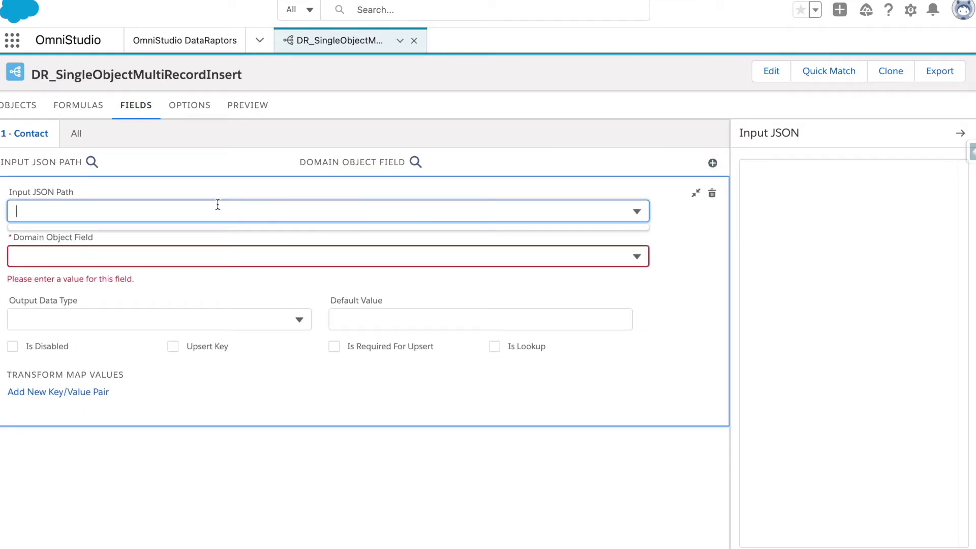
text(last)
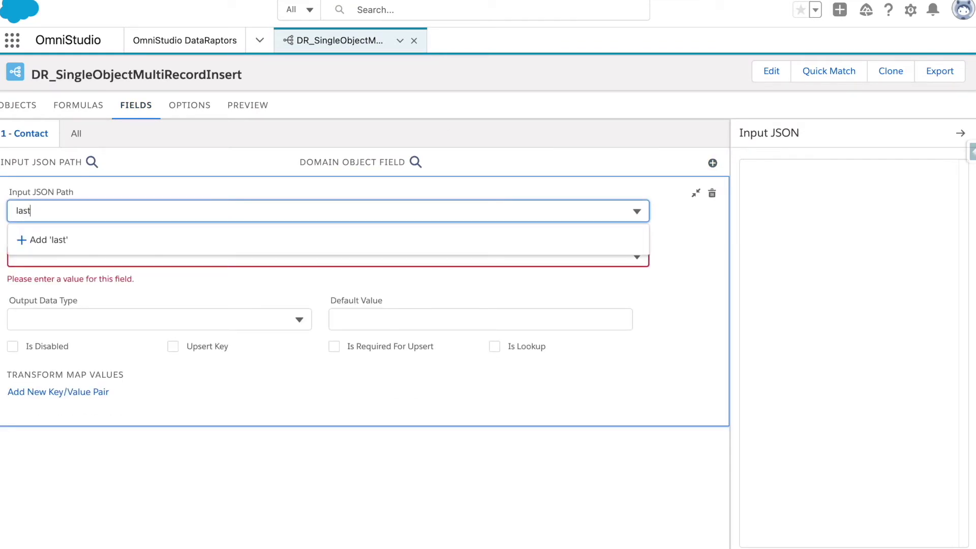
text(name)
click(187, 241)
click(128, 257)
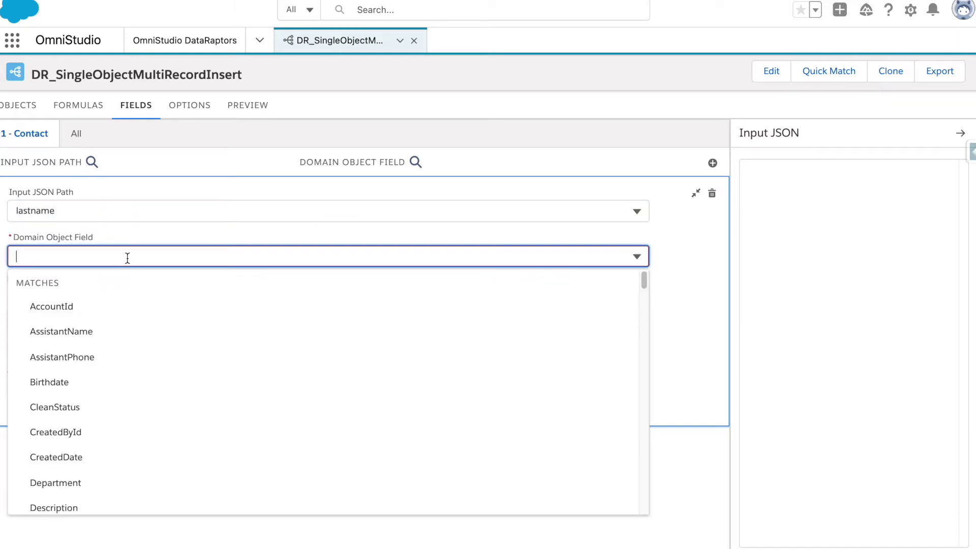
text(l)
key(BackSpace)
text(last)
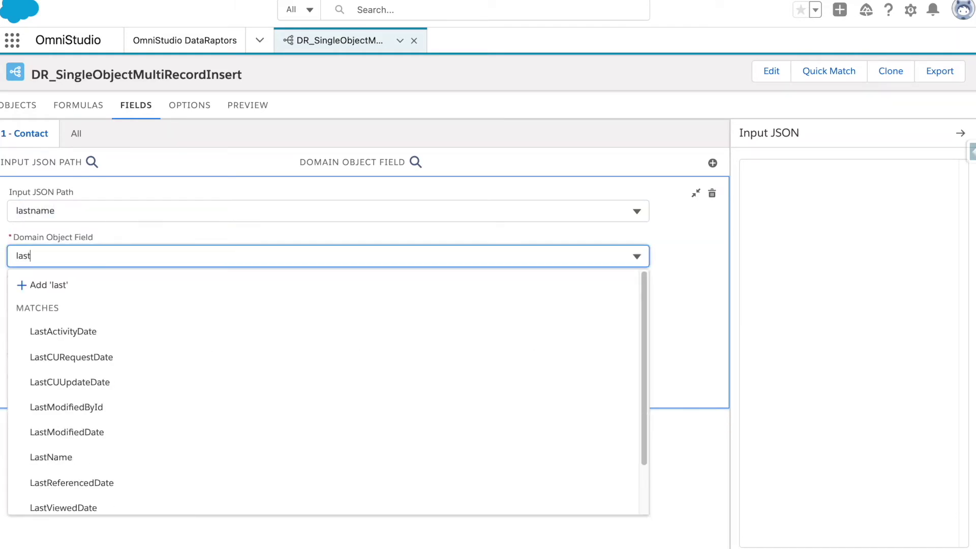
text(name)
click(114, 330)
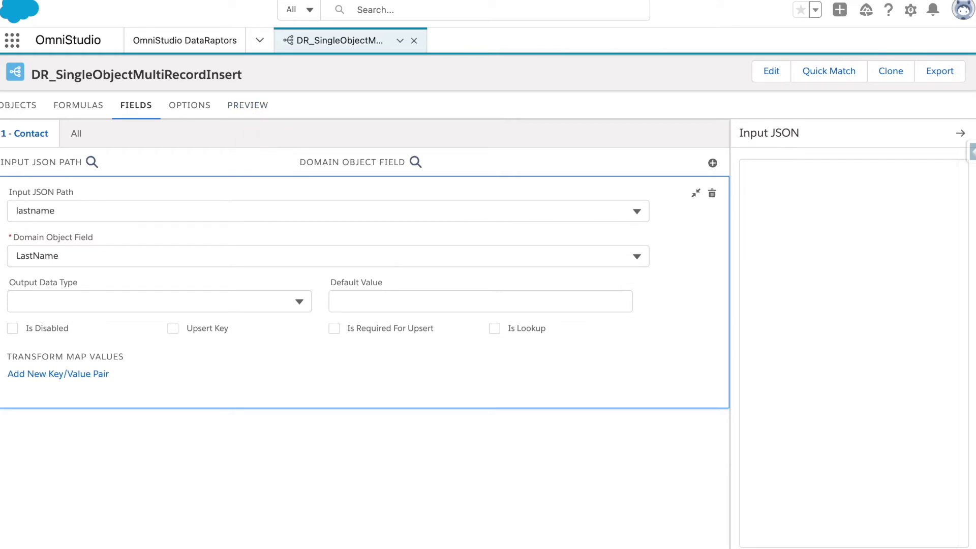
Switch to the JSONLint website in a new browser tab and place the cursor in its empty editor.
key(super+t)
text(json)
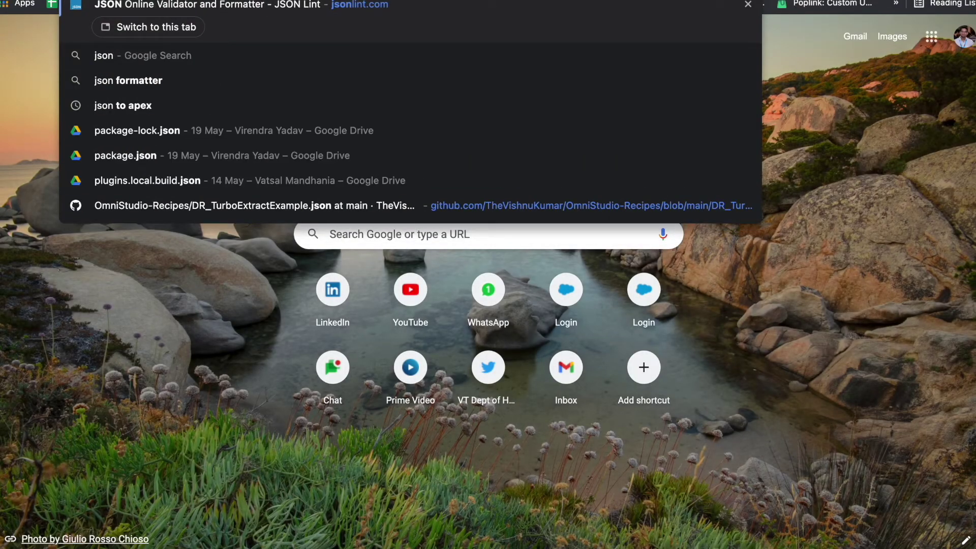
key(Return)
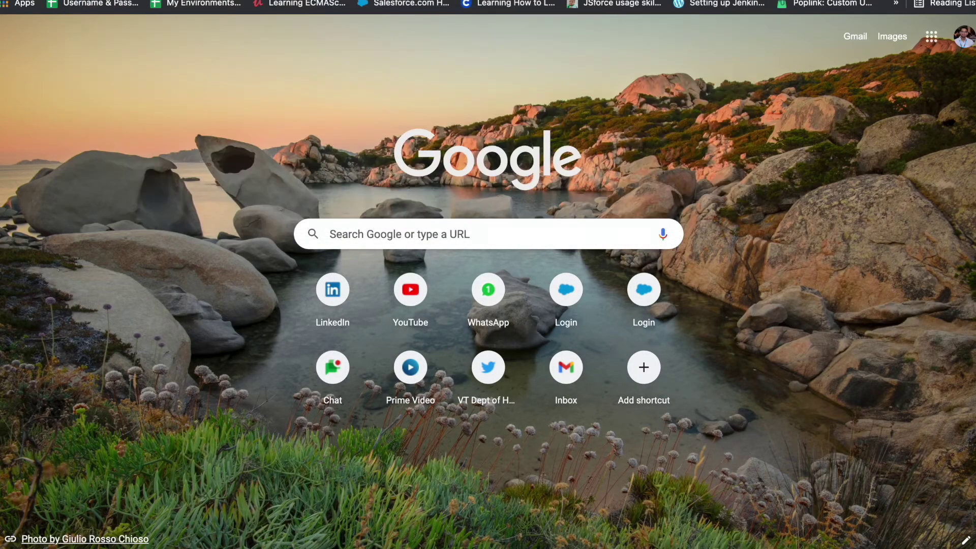
drag(143, 5, 185, 6)
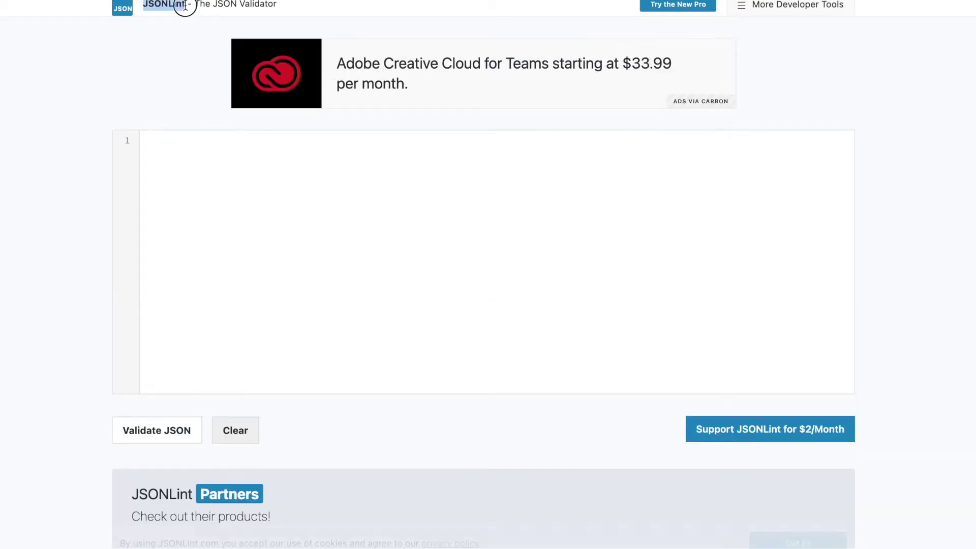
click(232, 225)
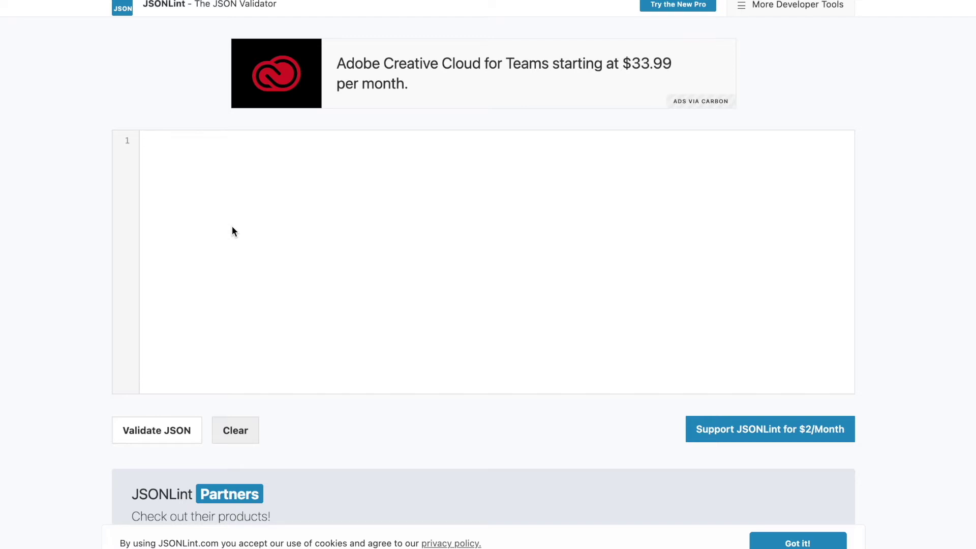
Start a JSON object holding a "contacts" key with an array as its value.
text({)
key(BackSpace)
text(contne)
key(BackSpace)
key(BackSpace)
text(ac)
text(ts"")
text({)
key(Return)
text([)
key(Return)
key(Return)
key(Up)
key(Tab)
Add an object to the contacts array with the key "lastname" set to "My 1st Contact".
text({)
key(Return)
key(Return)
text("lastname")
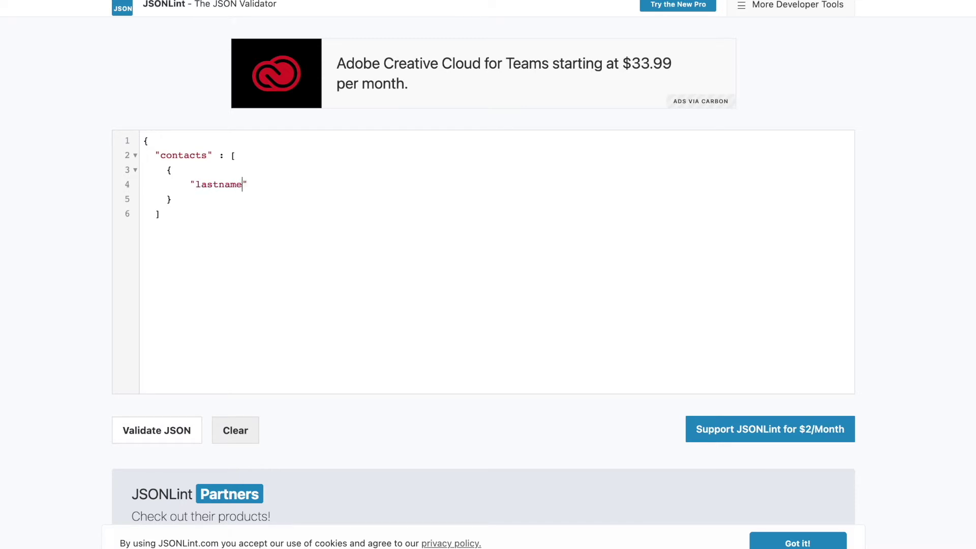
text( : "My 1st Contact")
Duplicate the contact object within the array and set the copy's lastname to "My 2nd Contact".
drag(167, 170, 175, 198)
key(ctrl+c)
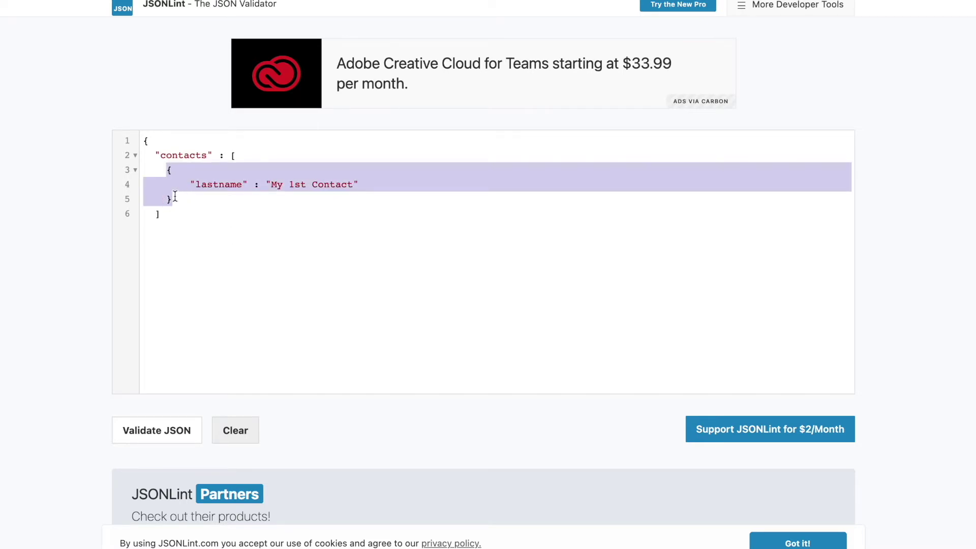
click(175, 198)
text(,)
key(Return)
key(ctrl+v)
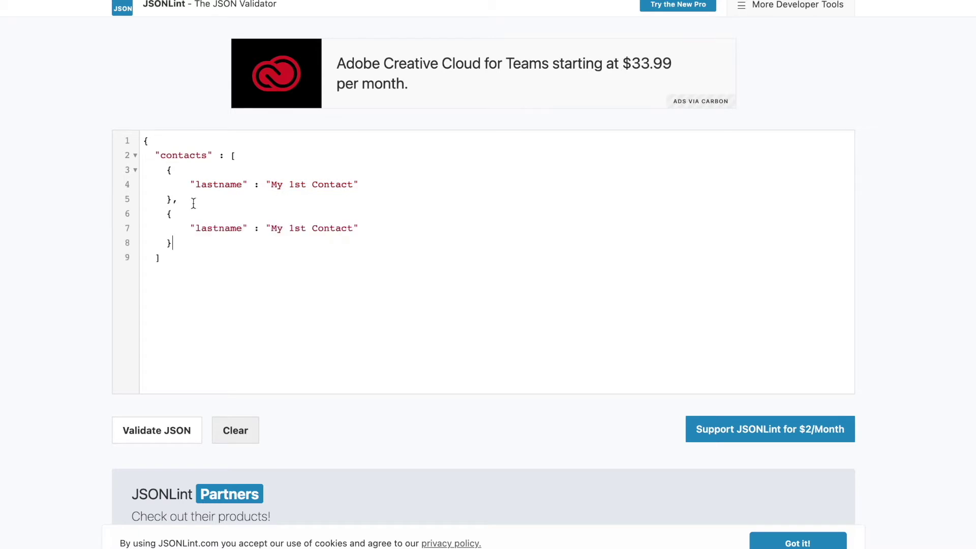
double_click(295, 229)
text(2nd)
Add the missing closing brace after the contacts array and validate the JSON.
click(174, 261)
key(Return)
text(})
click(168, 435)
click(190, 338)
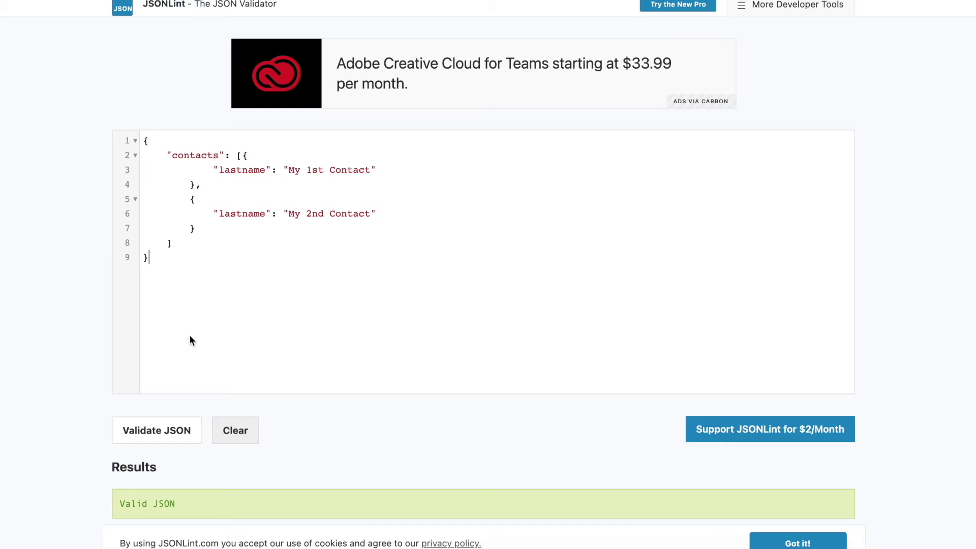
Check the contacts key and its array, copy the complete JSON, and switch back to the DataRaptor in OmniStudio.
double_click(189, 156)
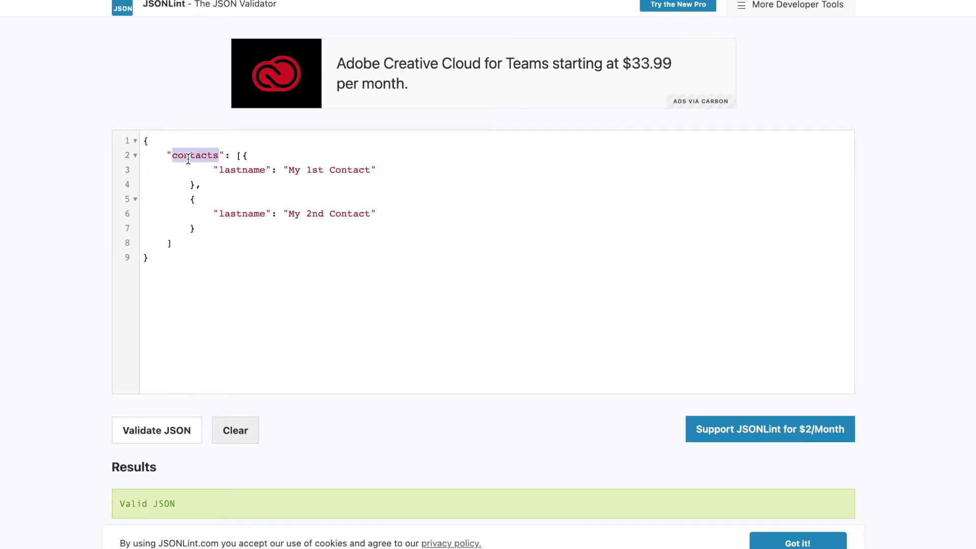
click(243, 157)
drag(243, 160, 254, 268)
key(super+a)
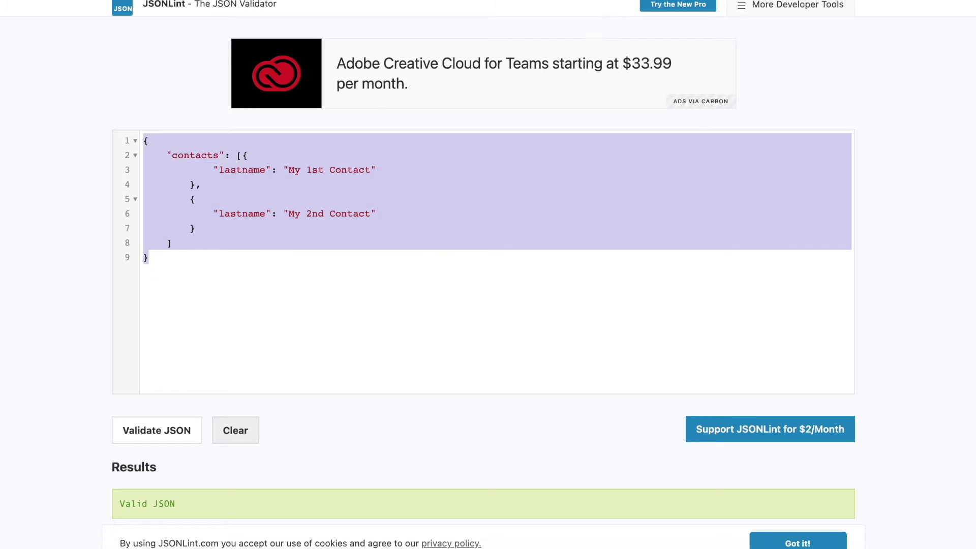
click(518, 0)
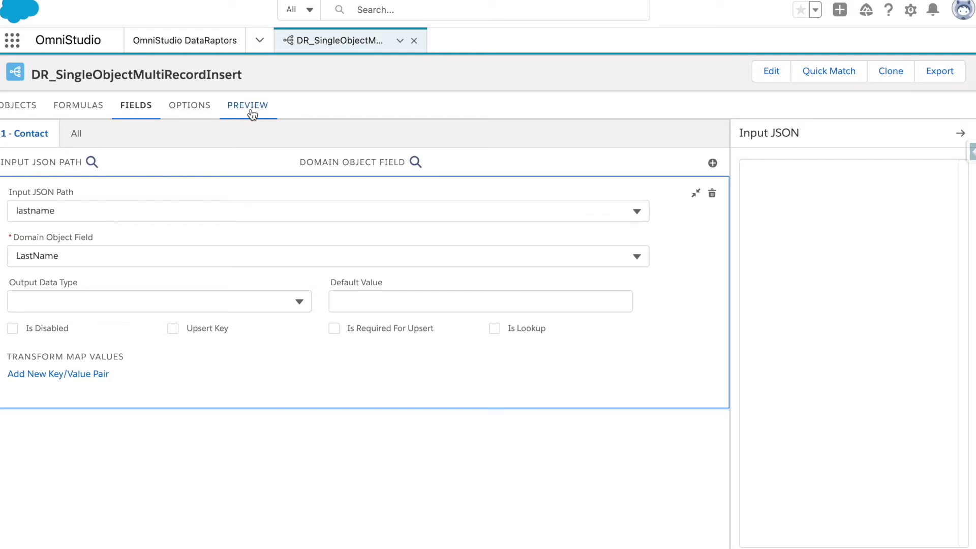
Paste the contacts JSON into the DataRaptor's Input JSON and clear it again.
click(852, 265)
text({     "contacts": [         {             "lastname": "My 1st Contact"         },         {             "lastname": "My 2nd Contact"         }     ] })
key(ctrl+a)
key(BackSpace)
Try the input JSON paths lastname and firstn in the LastName mapping without any Input JSON, and clear the path.
click(81, 209)
key(ctrl+a)
key(BackSpace)
text(last)
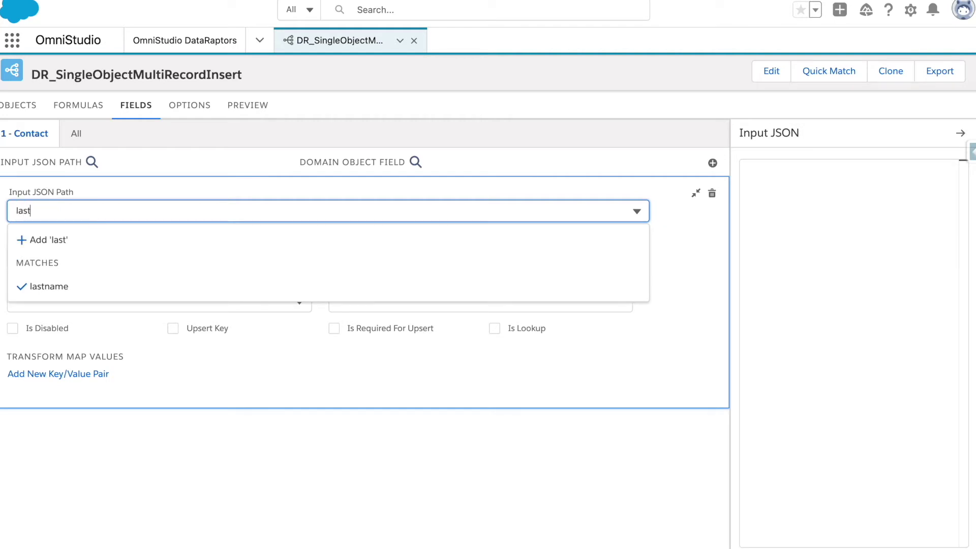
text(name)
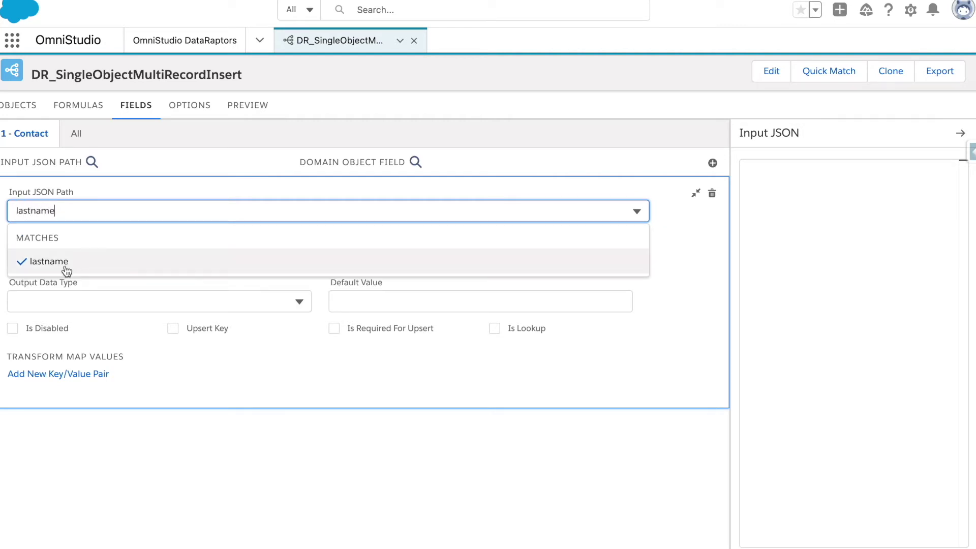
key(super+a)
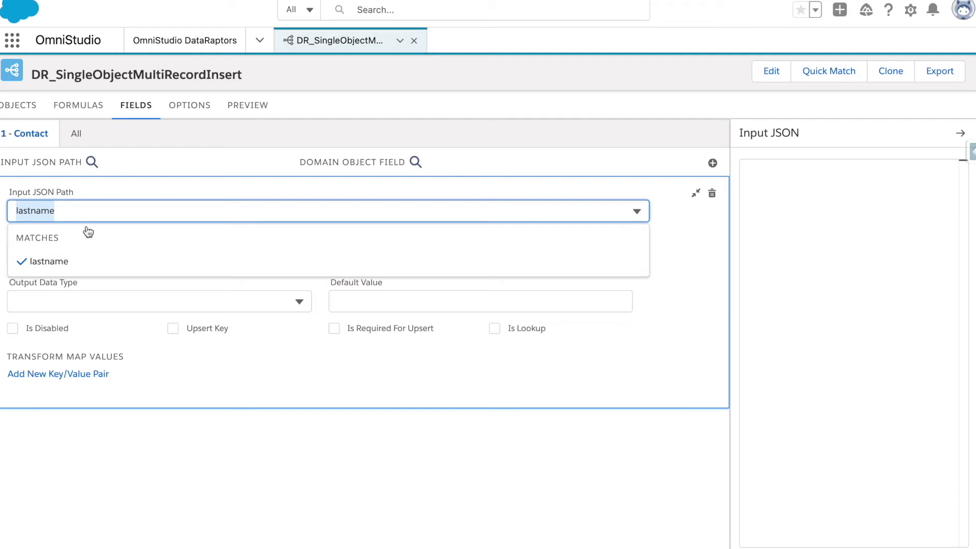
text(firstn)
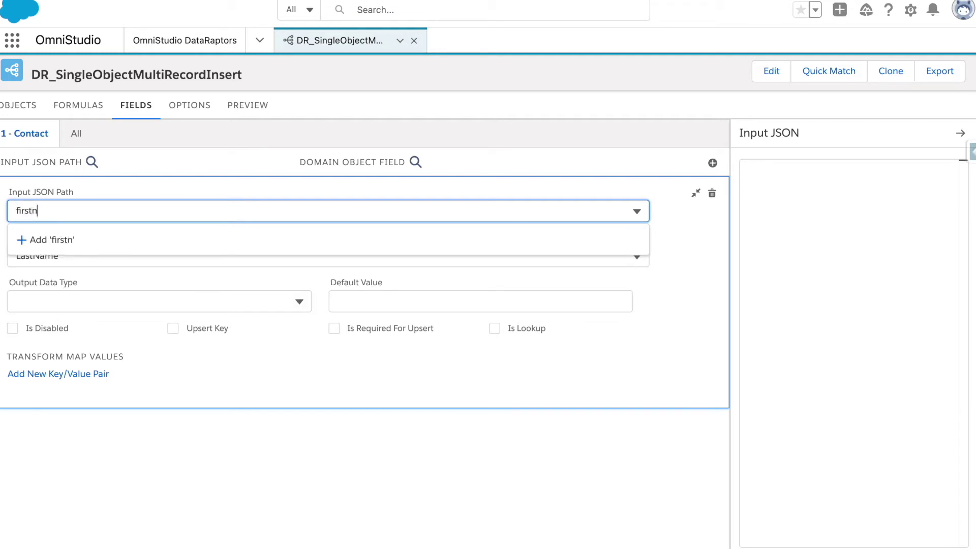
key(super+a)
key(BackSpace)
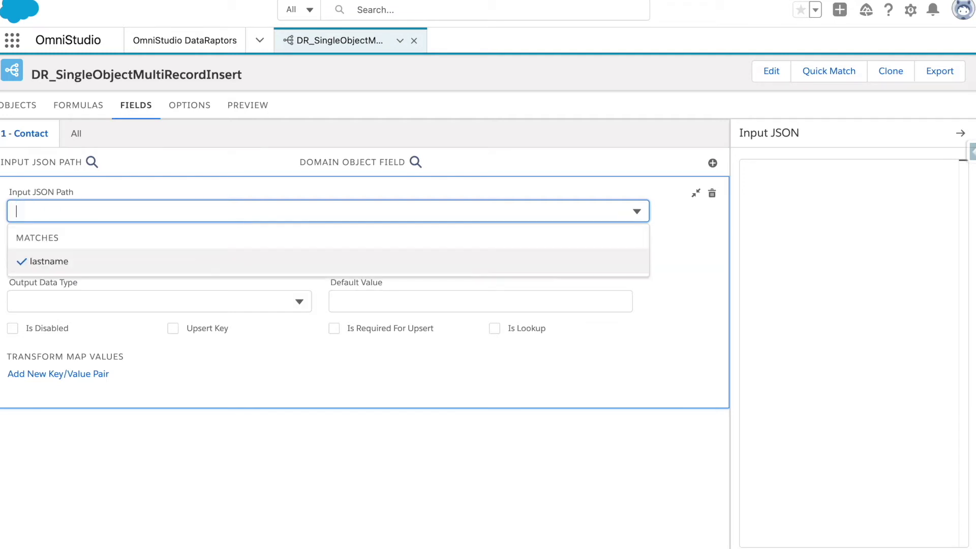
Paste the two-contact JSON as the Input JSON and map the path contacts:lastname to LastName.
click(847, 251)
text({     "contacts": [         {             "lastname": "My 1st Contact"         },         {             "lastname": "My 2nd Contact"         }     ] })
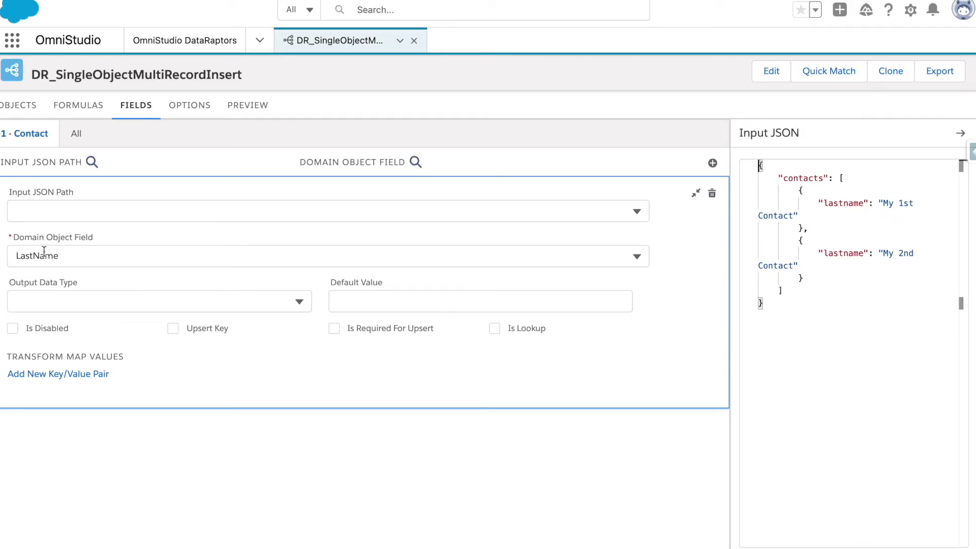
click(31, 215)
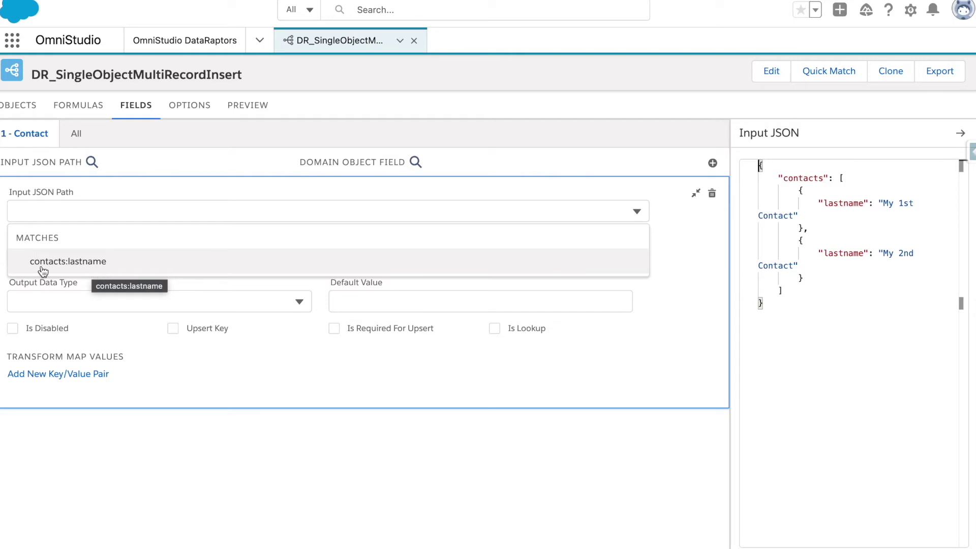
click(92, 273)
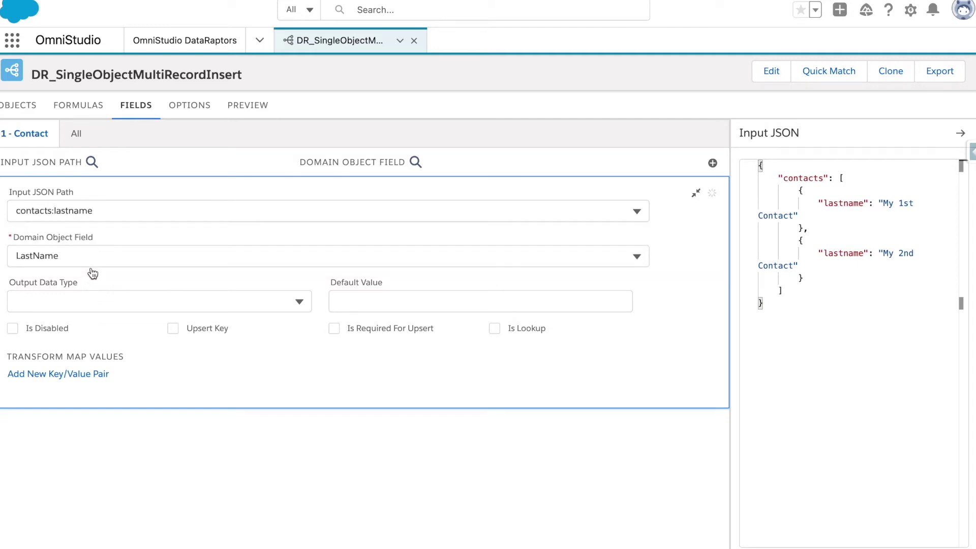
Check the contacts and lastname parts of the input JSON path mapped to LastName.
drag(53, 209, 11, 209)
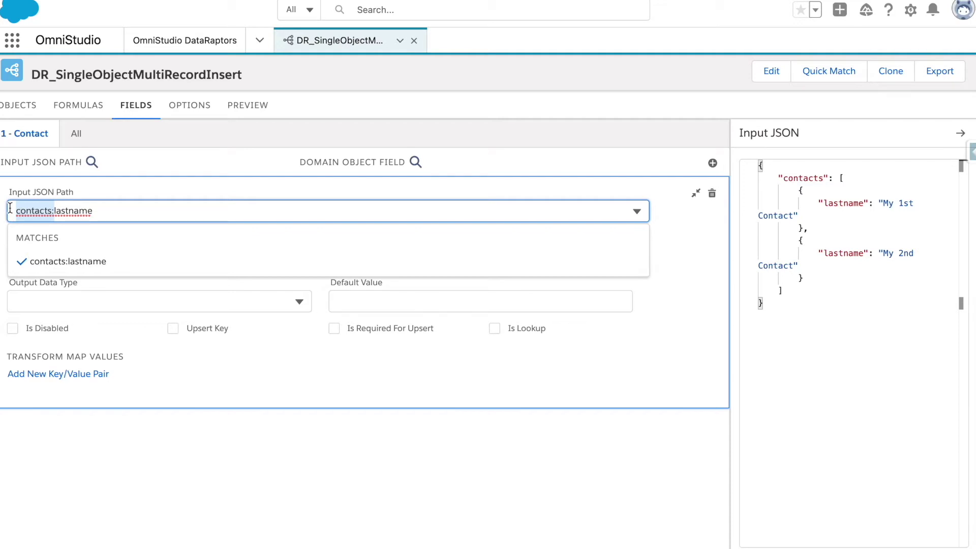
click(58, 211)
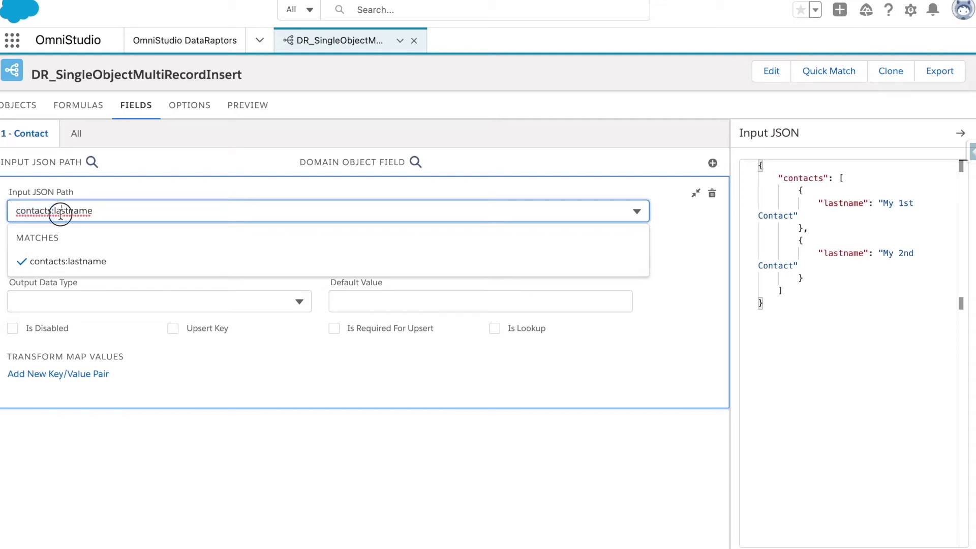
click(67, 212)
double_click(66, 211)
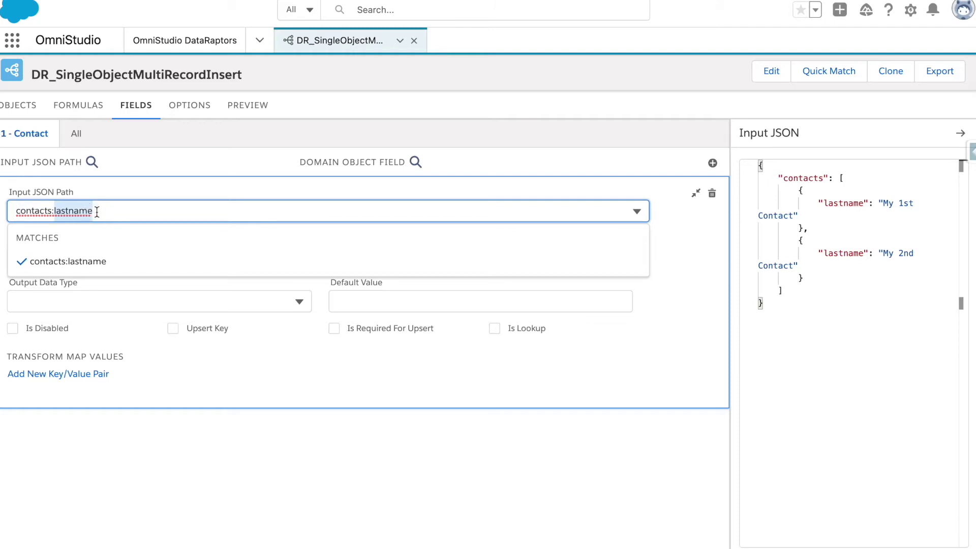
click(142, 480)
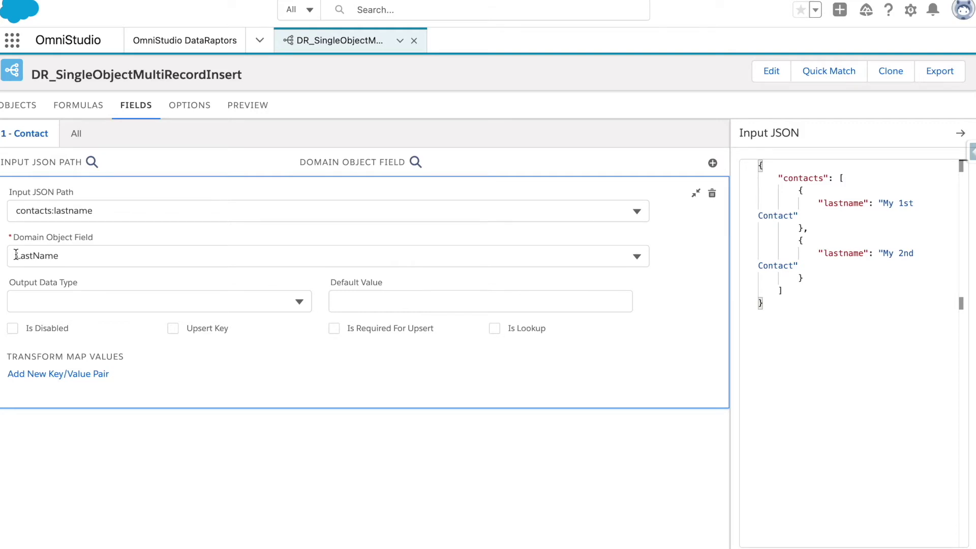
Copy the complete two-contact JSON from the Input JSON and paste it into the DataRaptor's preview input.
click(894, 322)
key(ctrl+a)
key(ctrl+c)
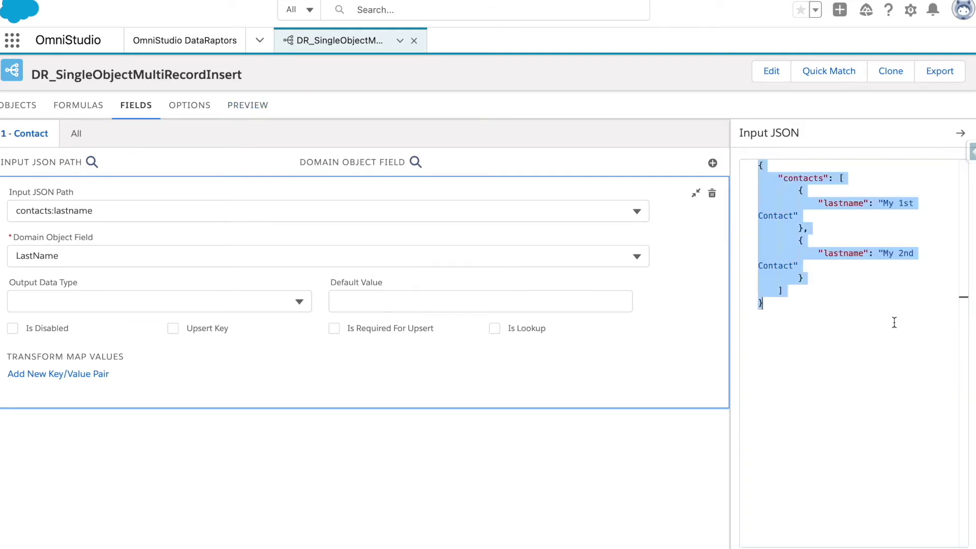
click(254, 113)
click(156, 222)
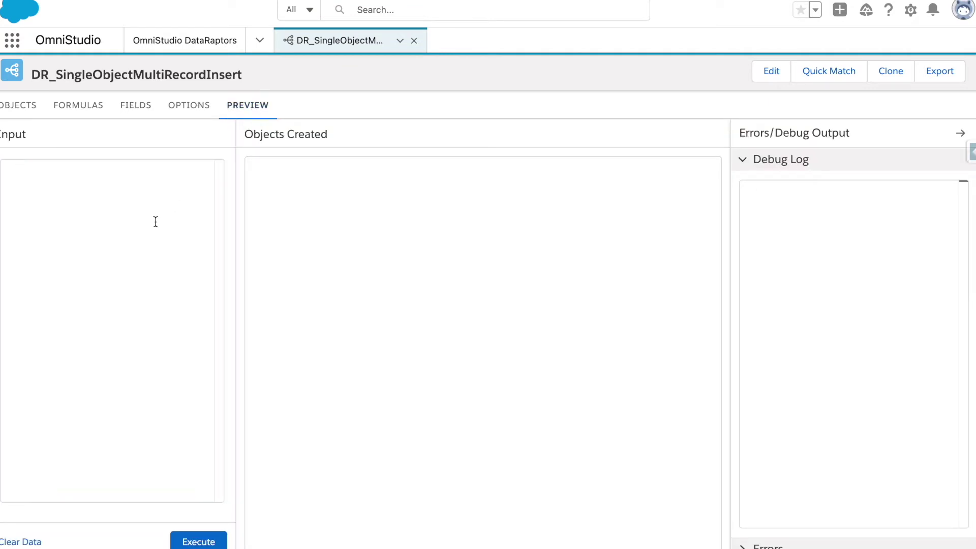
key(ctrl+v)
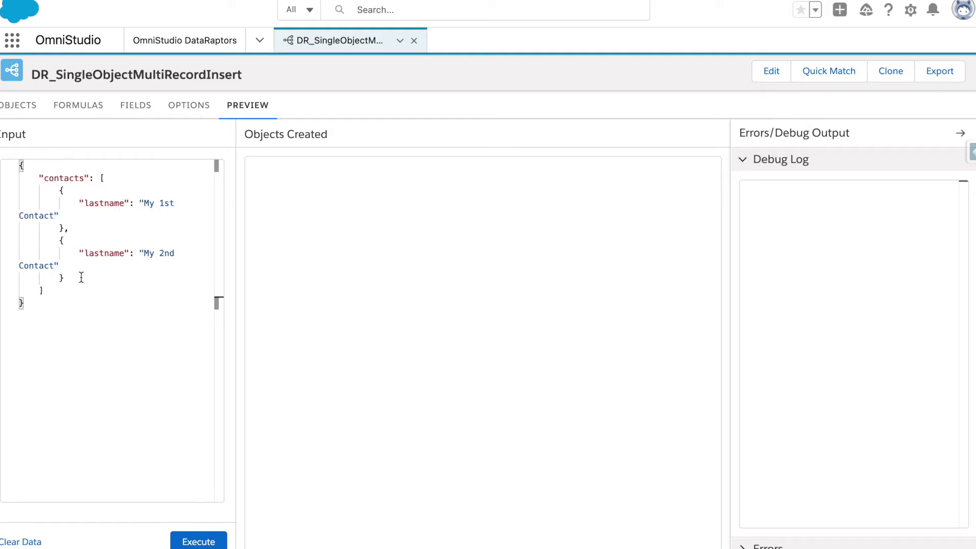
Execute the DataRaptor preview with the two-contact JSON as input.
drag(98, 322, 19, 203)
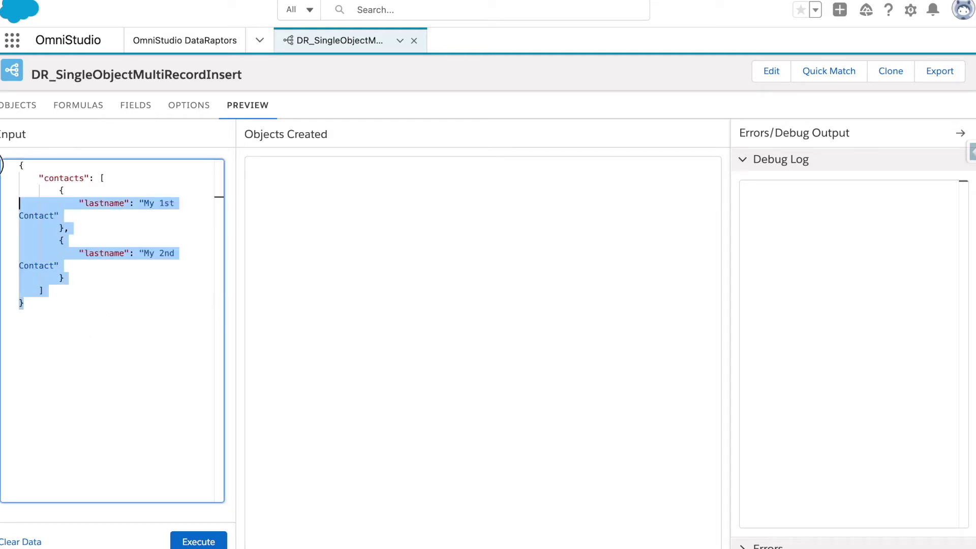
click(227, 513)
click(217, 541)
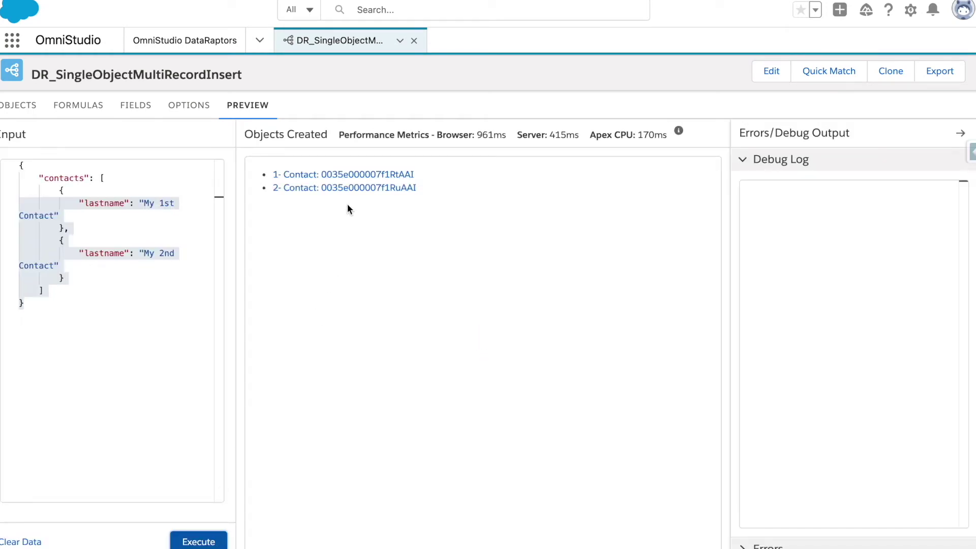
Open both created Contact records to check their names, and return to the DataRaptor preview.
click(344, 175)
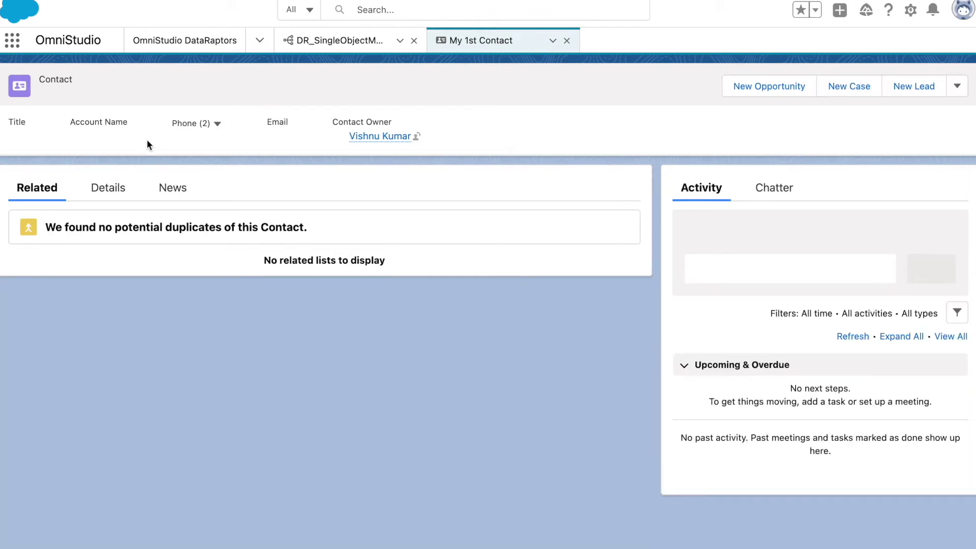
drag(38, 89, 110, 87)
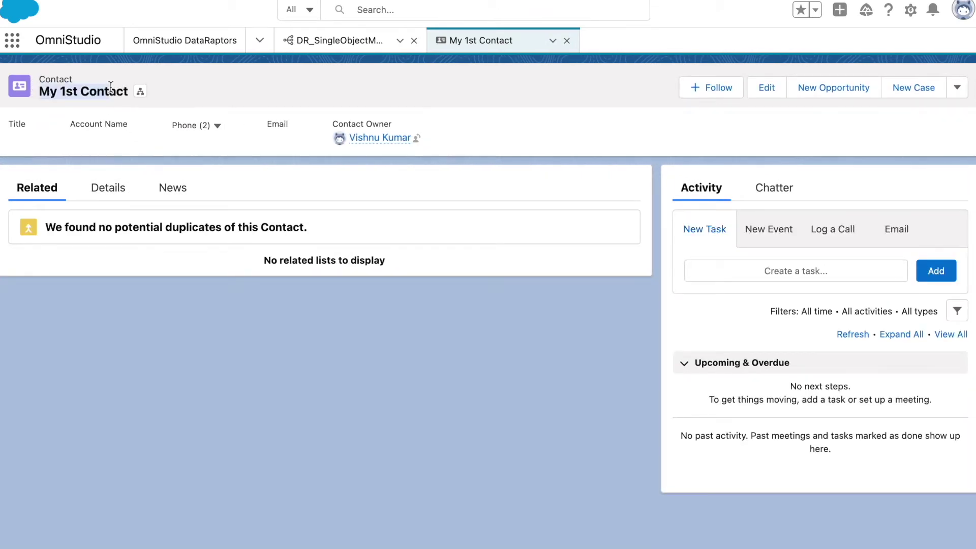
click(508, 1)
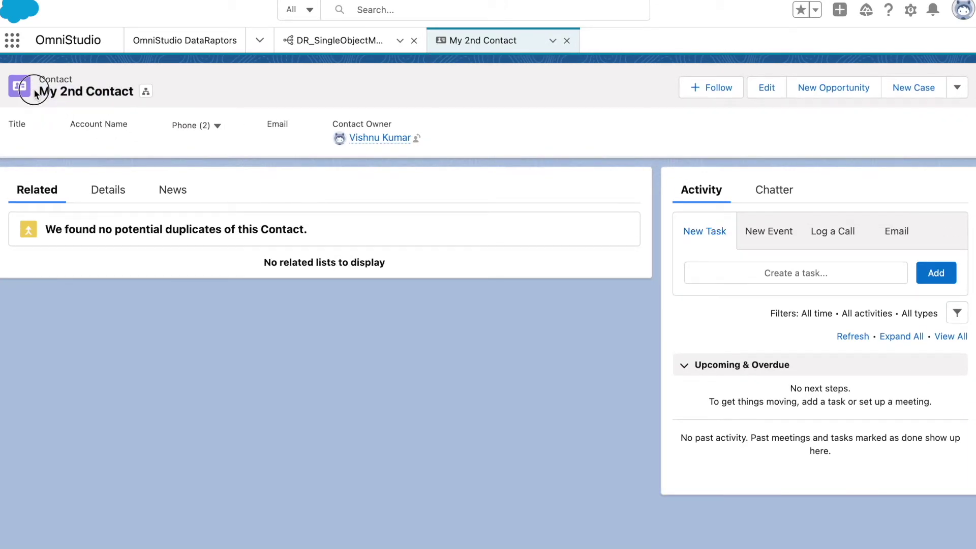
click(339, 41)
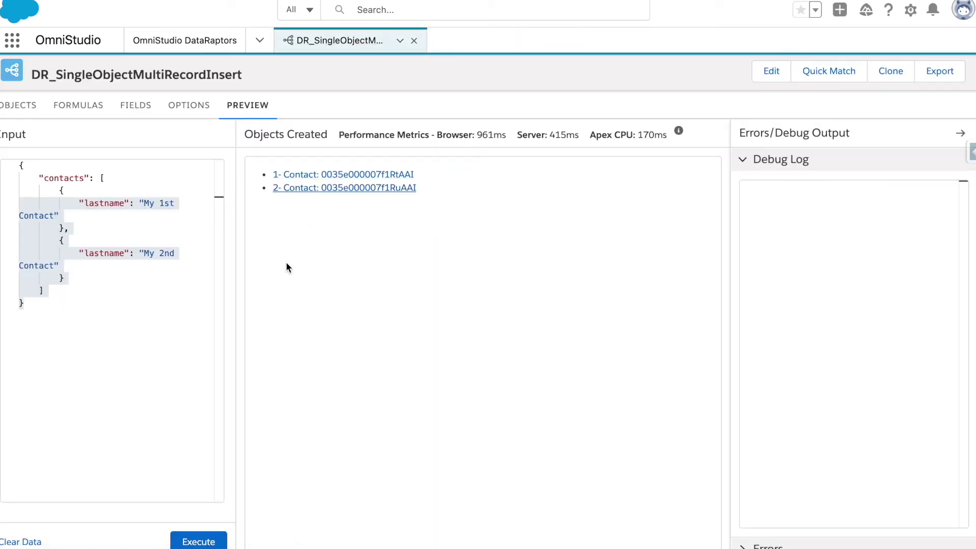
click(130, 295)
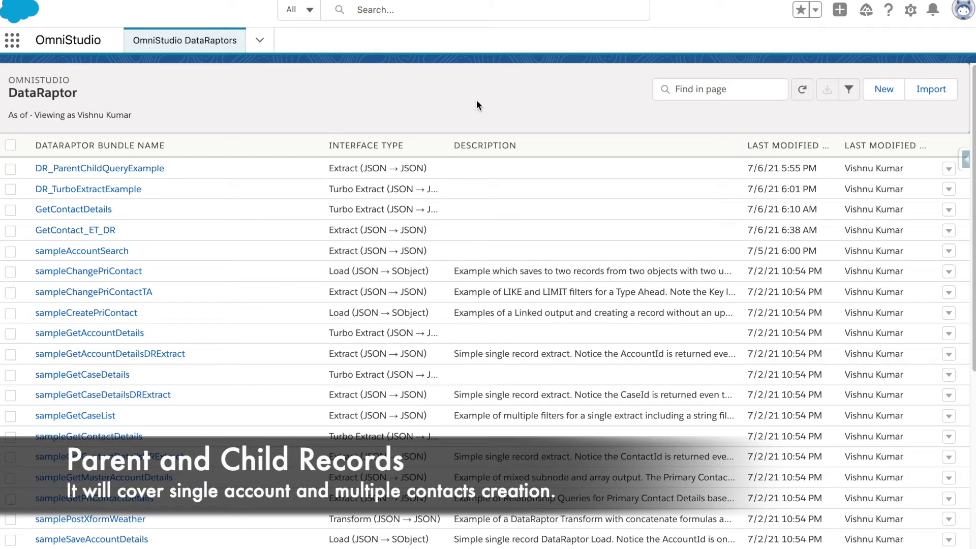
Create a DataRaptor named DR_MultiObjectSingleRecordInsert with interface type Load, input type JSON and output type SObject.
click(884, 91)
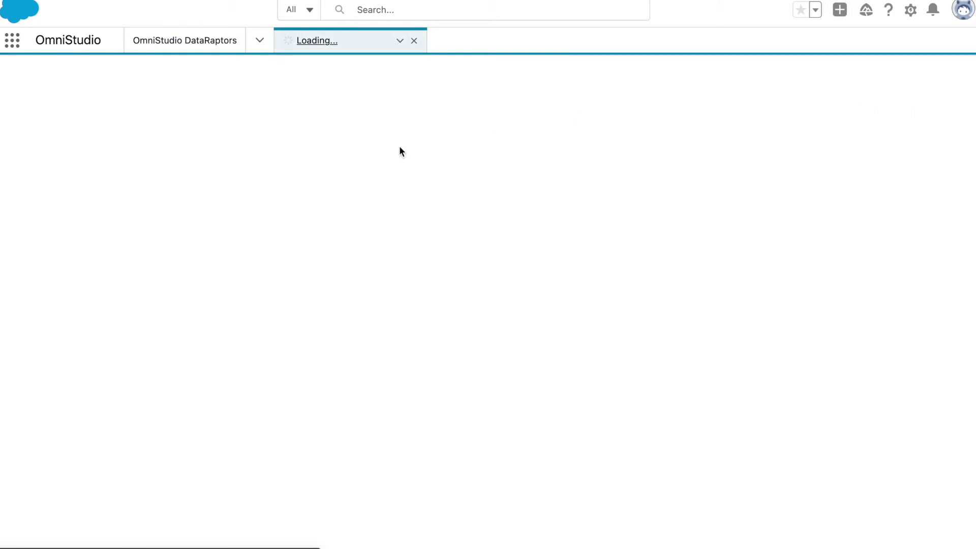
text(DR_Mult)
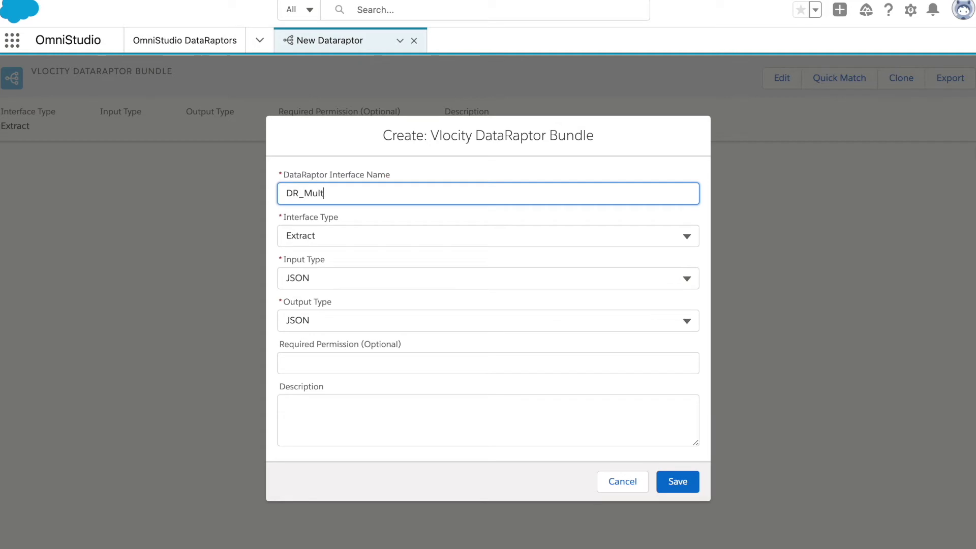
text(iObjectSingleRec)
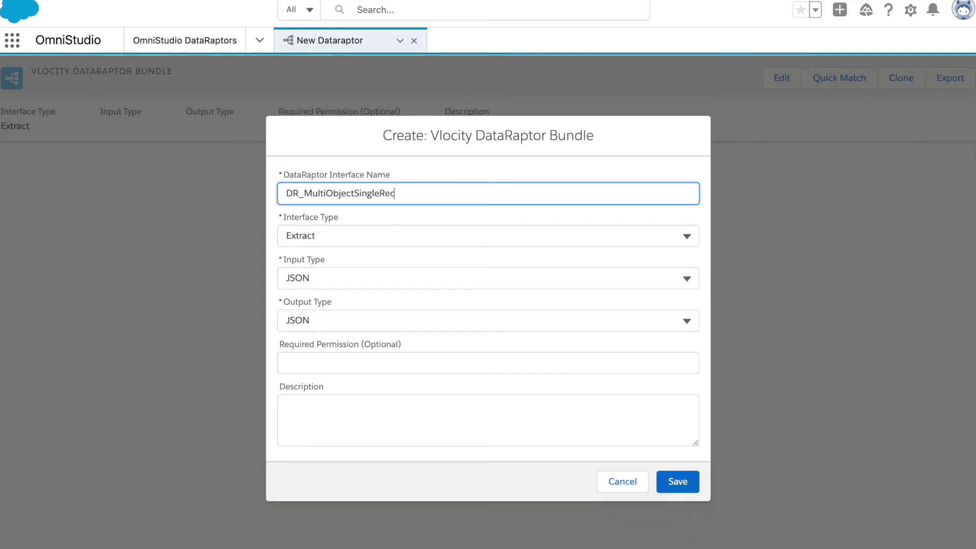
text(ordInsert)
click(375, 236)
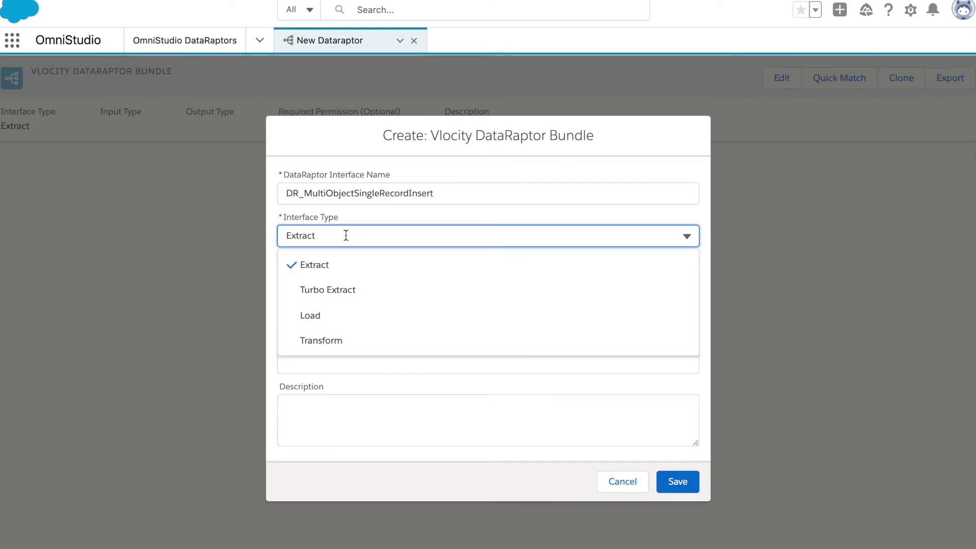
click(350, 316)
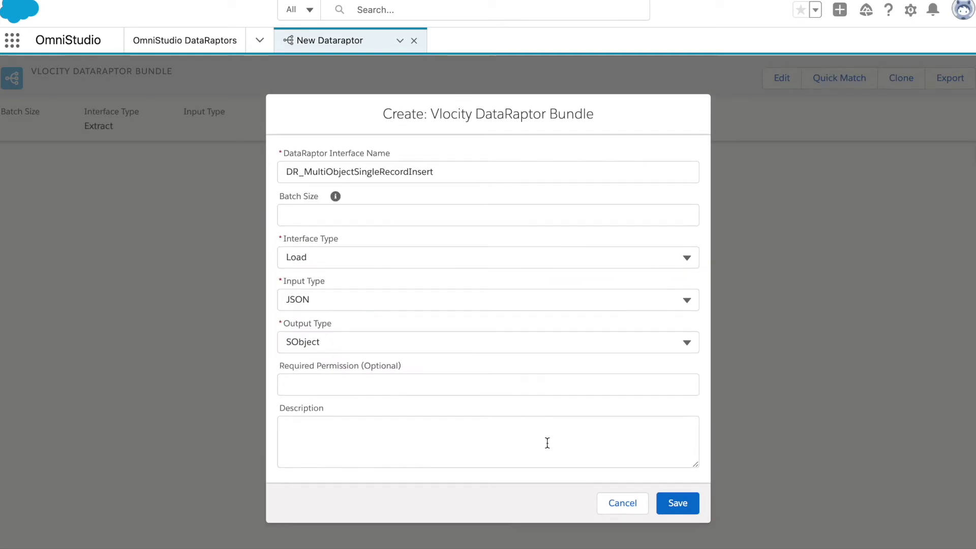
click(672, 504)
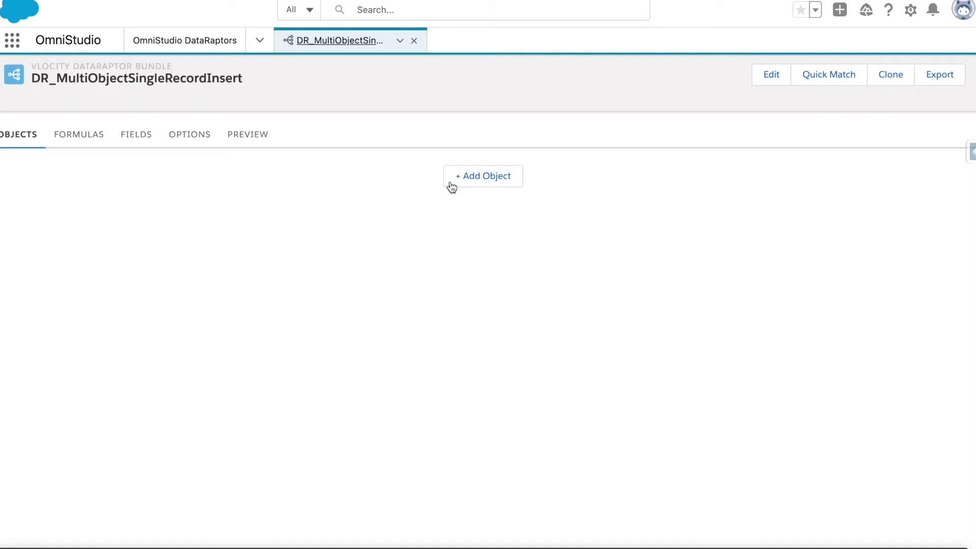
Add Account as the first object and Contact as the second object of the DataRaptor.
click(461, 199)
click(393, 209)
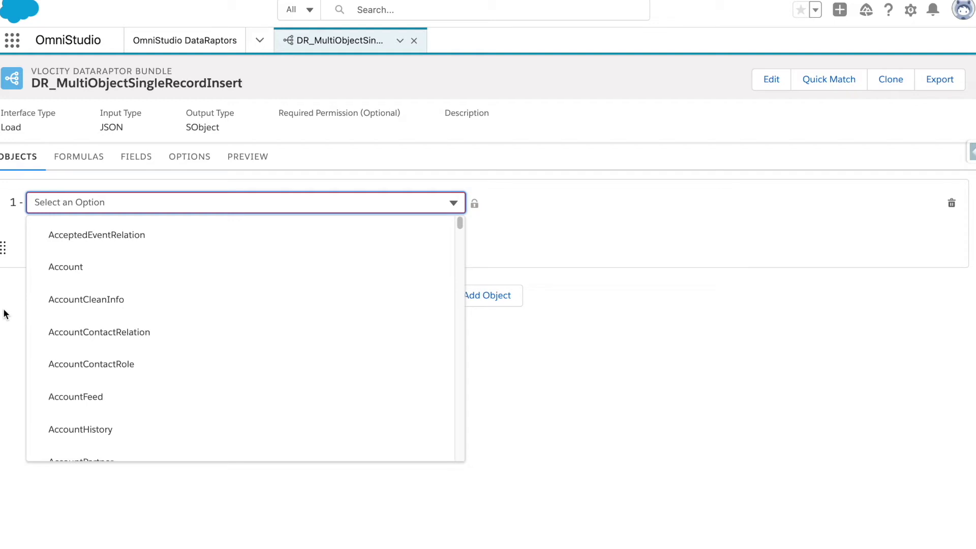
click(92, 265)
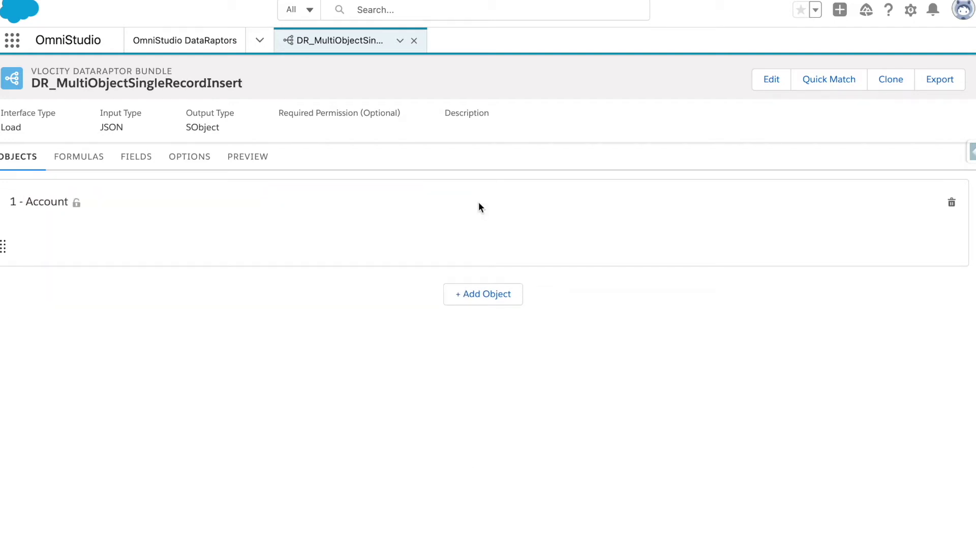
click(476, 293)
click(169, 289)
text(contact)
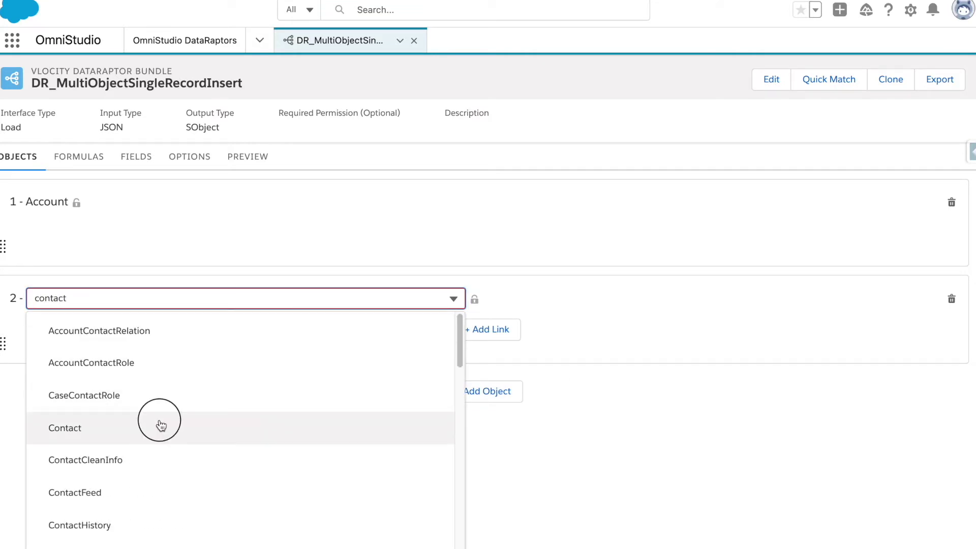
click(160, 426)
click(474, 301)
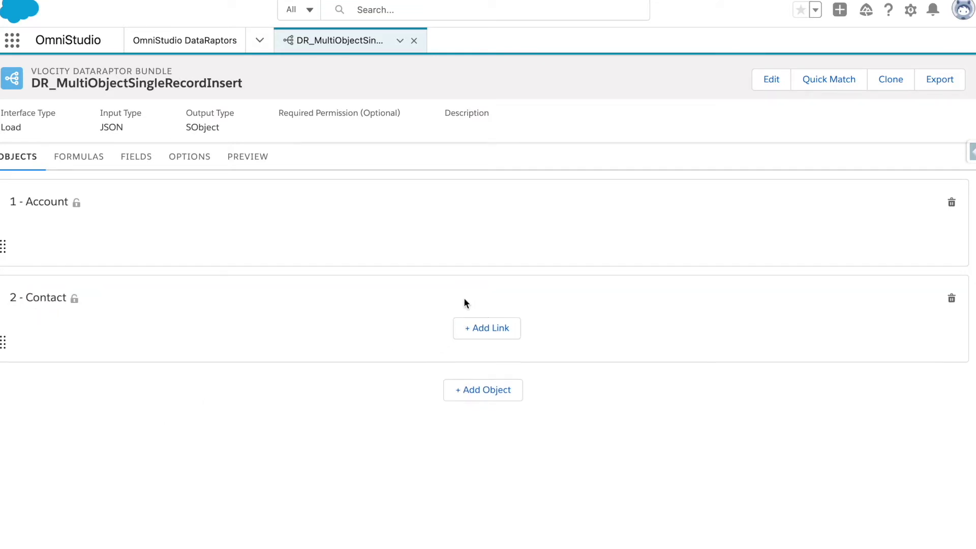
Add a field mapping for Account from the input JSON path name to the Name field.
click(151, 164)
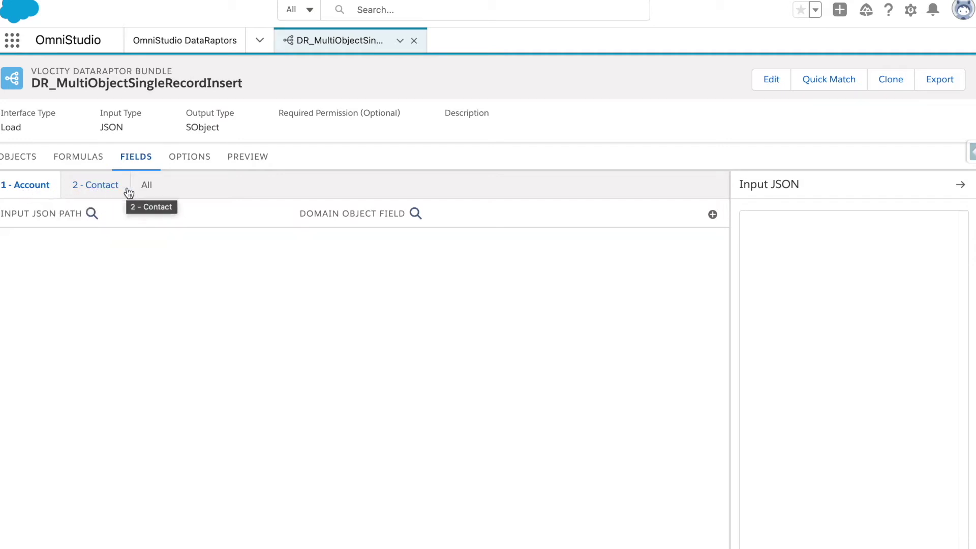
click(713, 215)
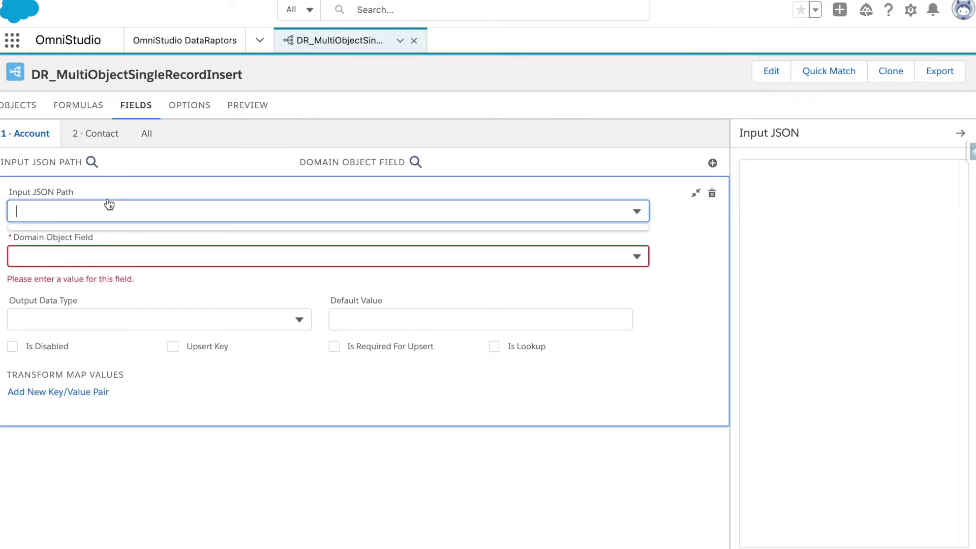
text(name)
click(102, 253)
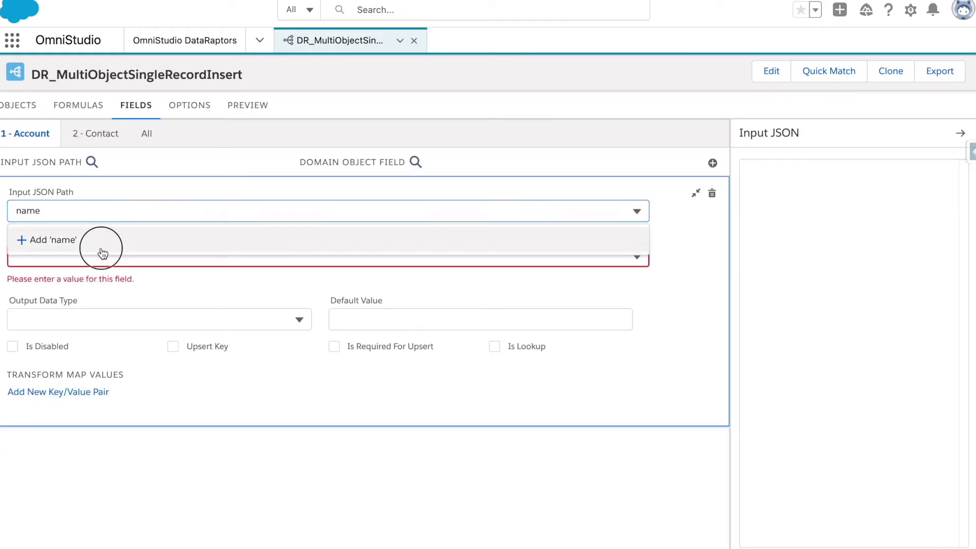
click(89, 257)
text(na)
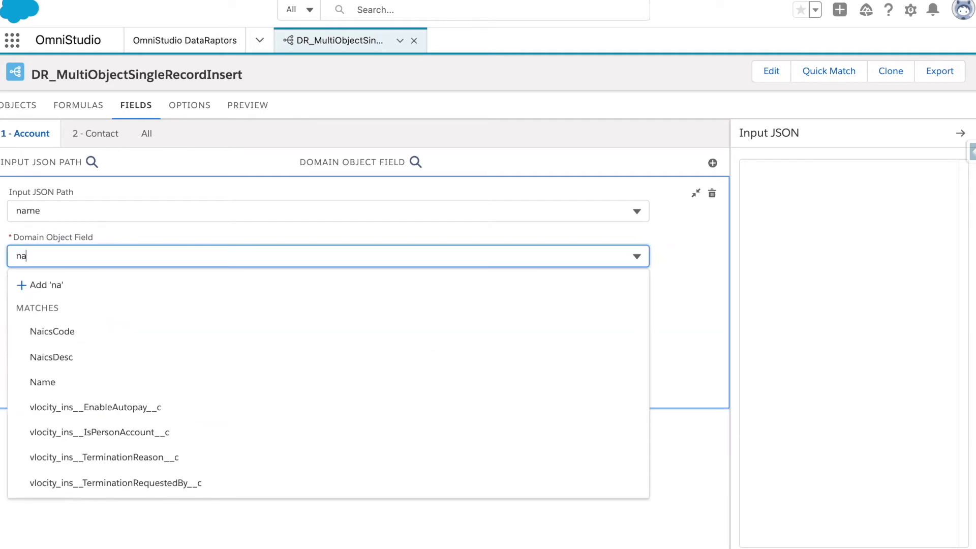
text(me)
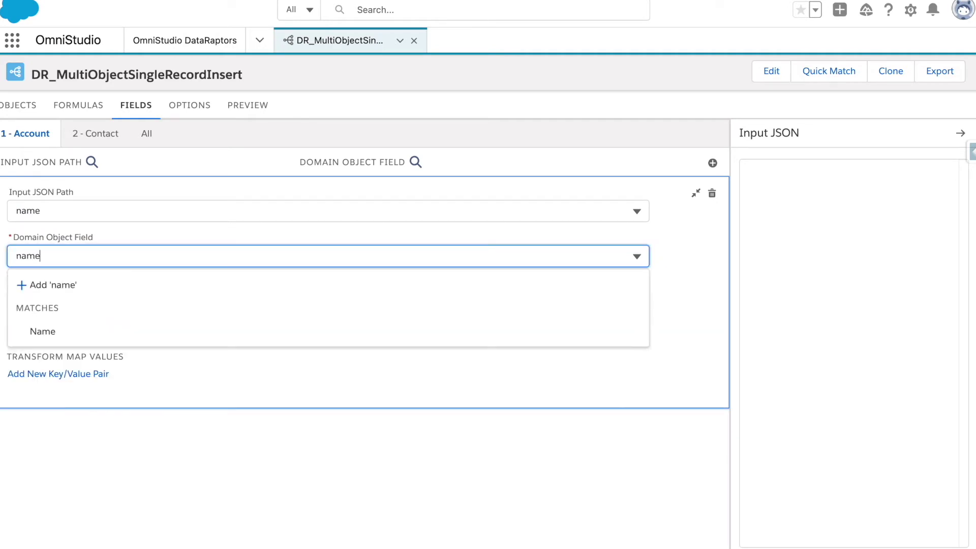
click(98, 340)
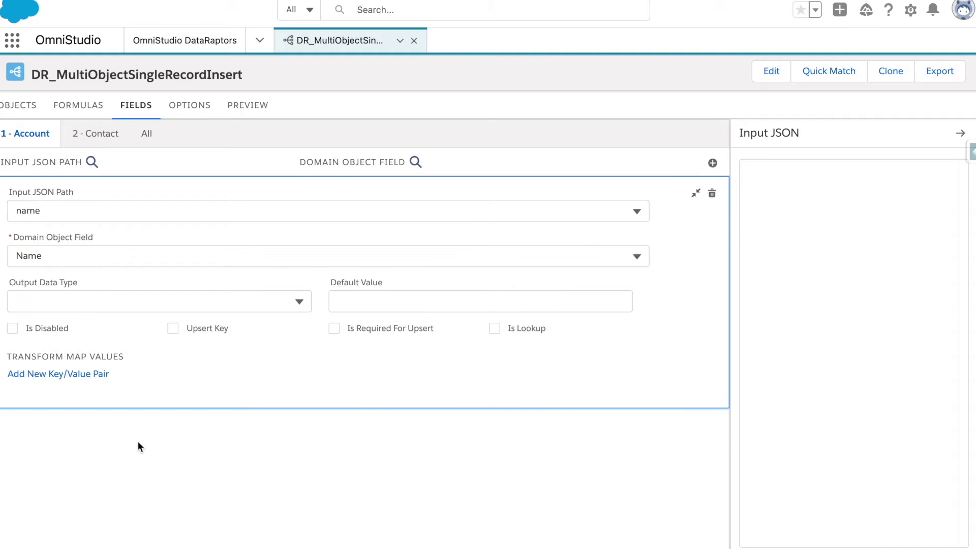
Add a field mapping for Contact from the input JSON path lastname to the LastName field.
click(108, 133)
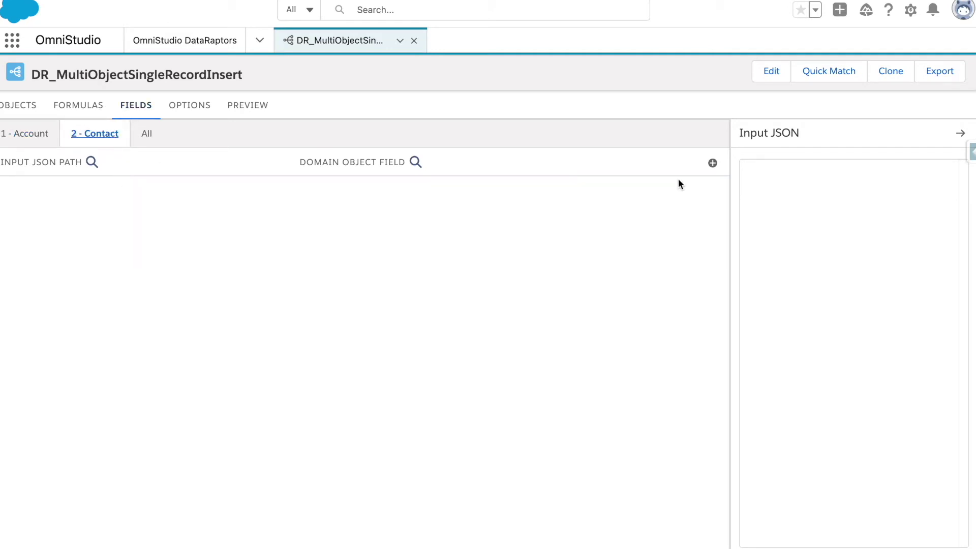
click(713, 163)
text(lastname)
click(107, 243)
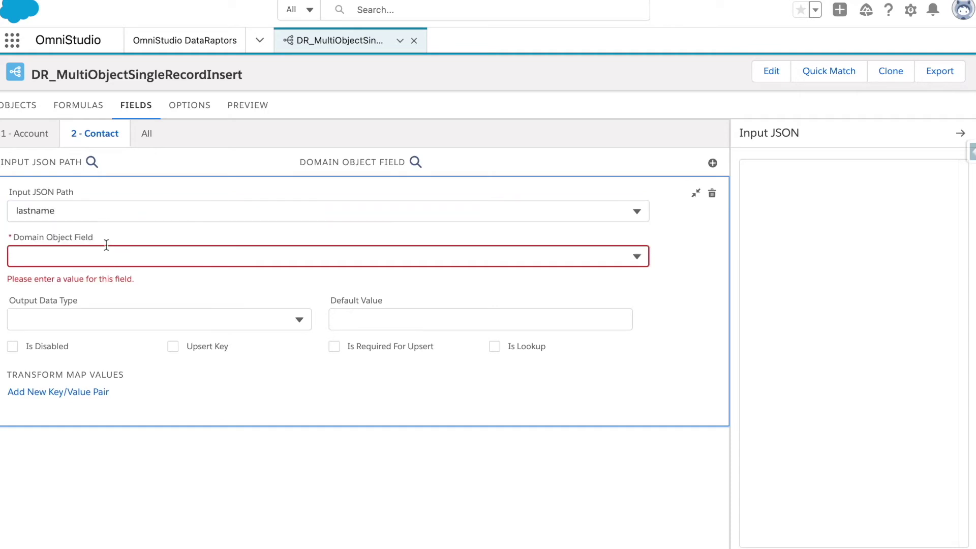
click(102, 256)
text(lastname)
click(98, 331)
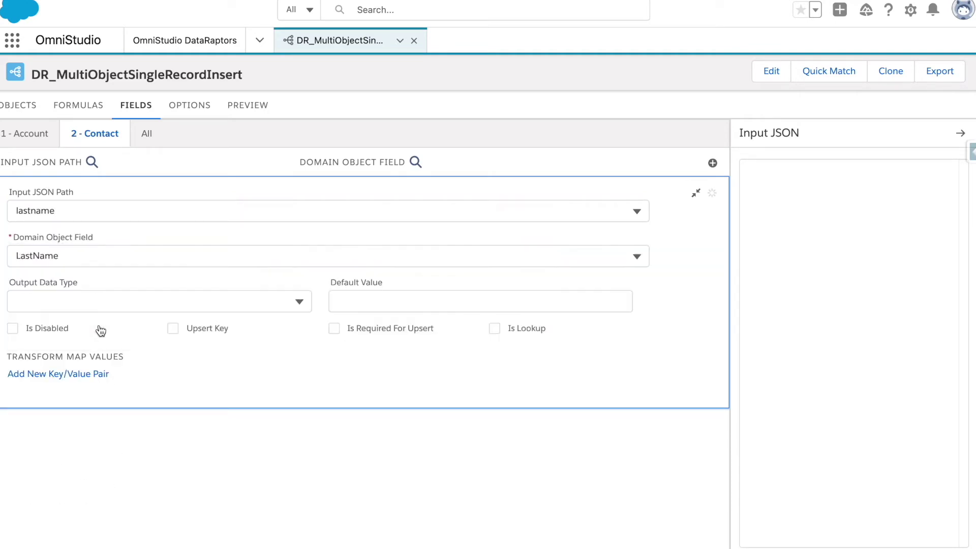
Review the combined list of Account and Contact field mappings, and open the DataRaptor preview for test input.
click(146, 135)
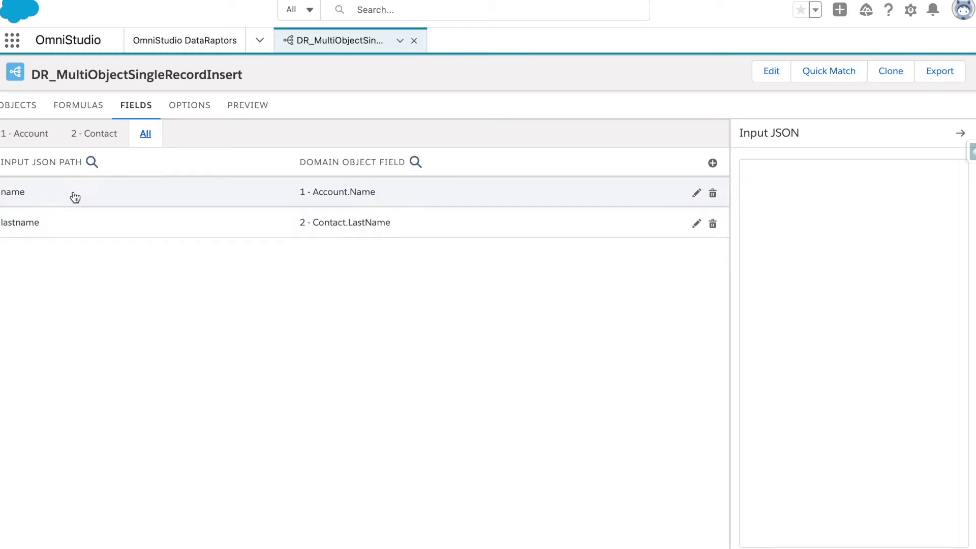
click(264, 104)
click(171, 189)
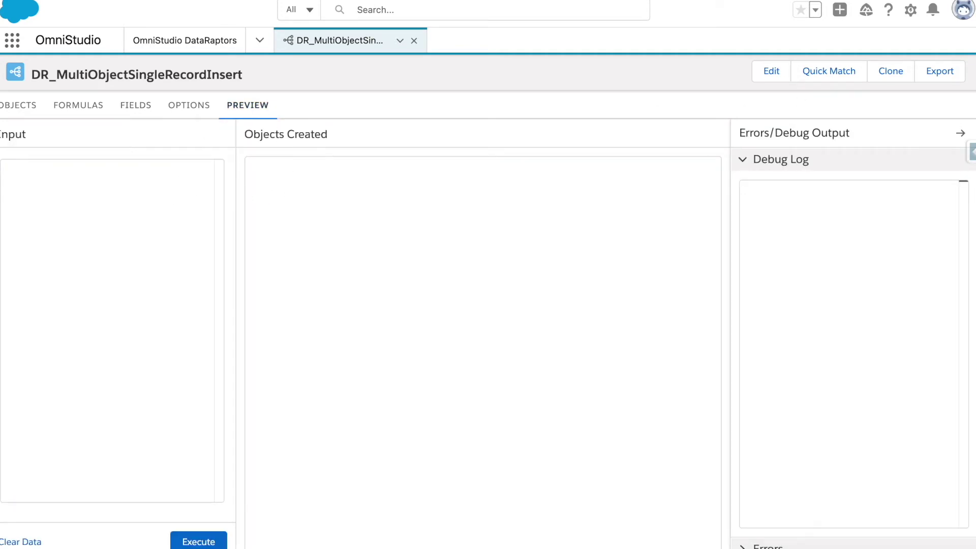
Switch to JSONLint and replace the existing JSON with an object containing "name": "Account Name 1".
click(828, 1)
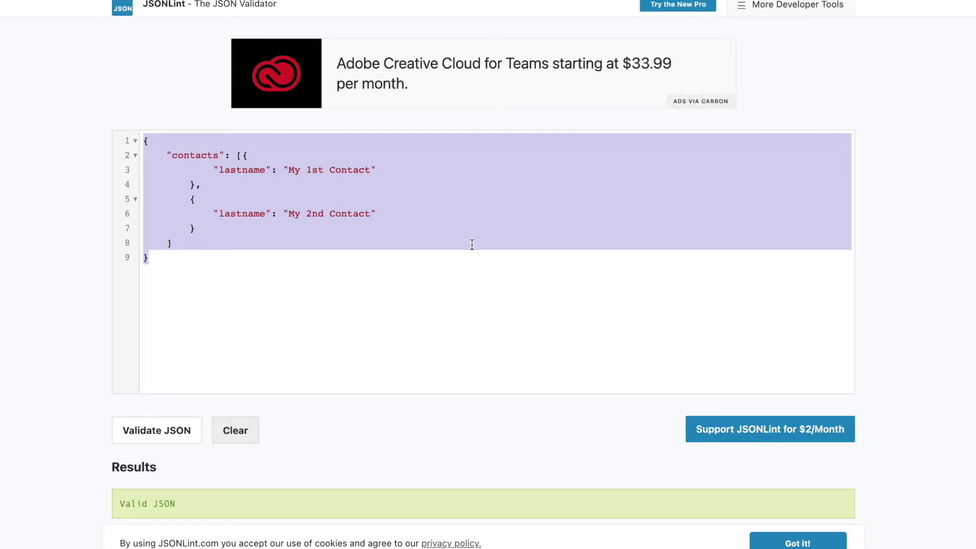
text({)
key(Return)
key(Return)
text("name)
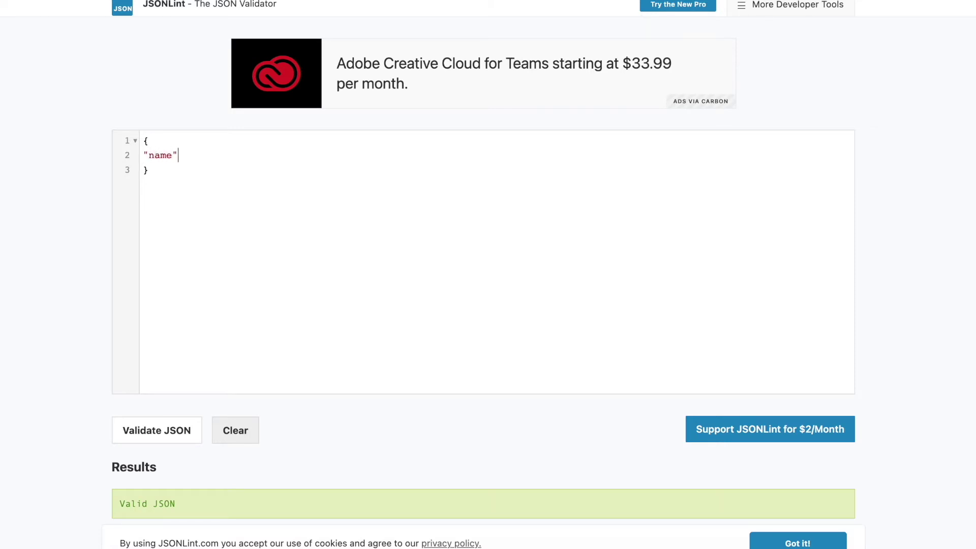
text(": "Account Name 1)
click(285, 156)
Add a second pair, "lastname": "contact name", to the JSON object below the name pair.
text(,isa)
key(BackSpace)
key(BackSpace)
key(BackSpace)
text(isa)
key(BackSpace)
key(BackSpace)
key(BackSpace)
text(last)
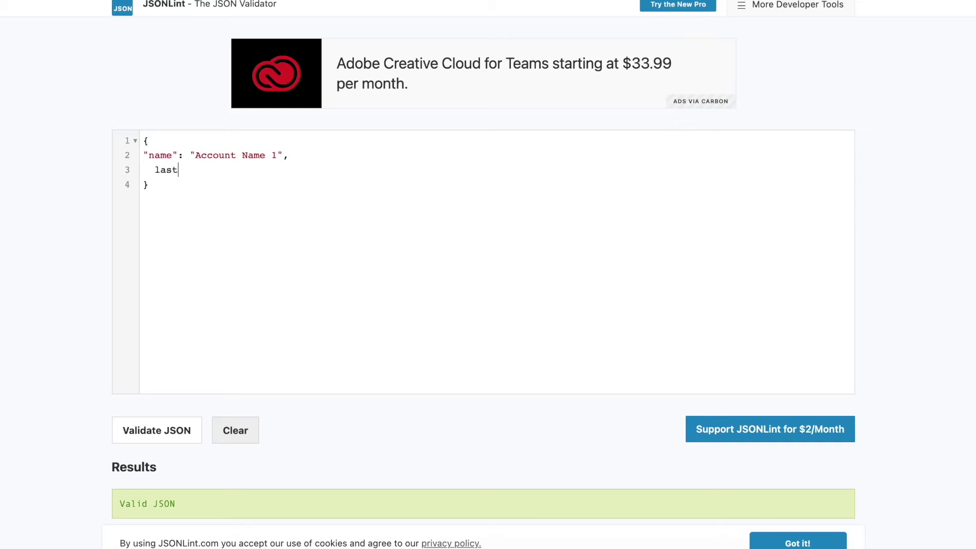
text(name)
text(conta)
key(BackSpace)
key(BackSpace)
key(BackSpace)
key(BackSpace)
key(BackSpace)
text(contact name)
key(super+Left)
text(")
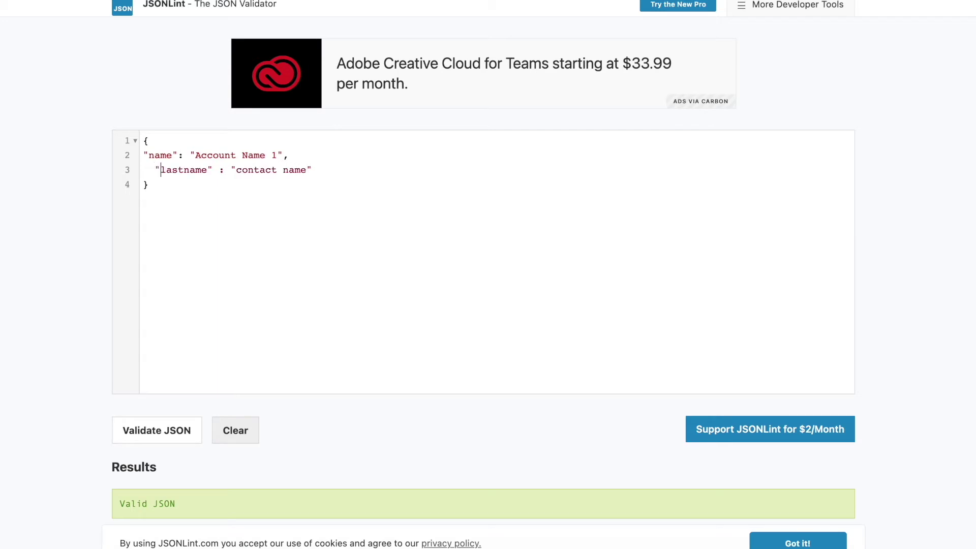
Validate and copy the JSON, and execute the DR_MultiObjectSingleRecordInsert preview with it as the input.
click(173, 429)
key(super+a)
key(super+c)
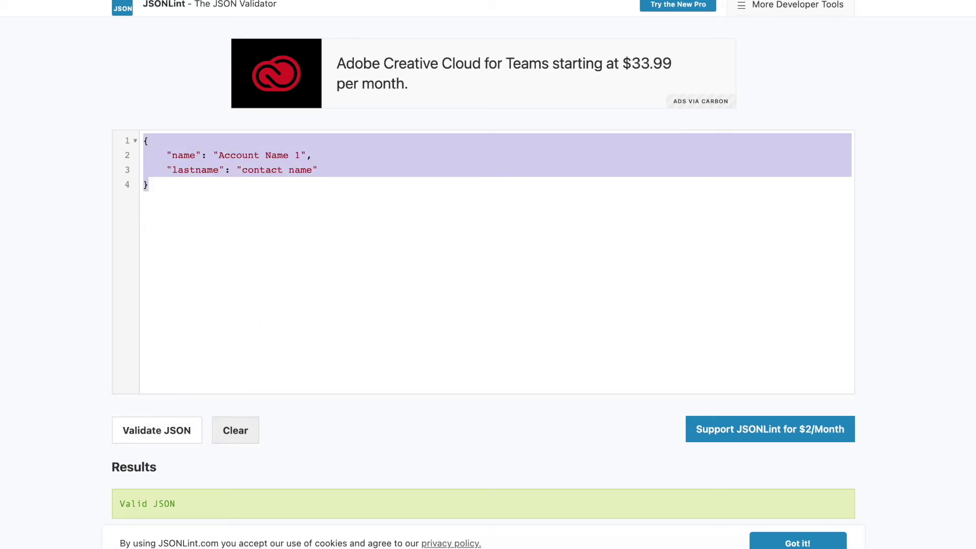
key(ctrl+shift+Tab)
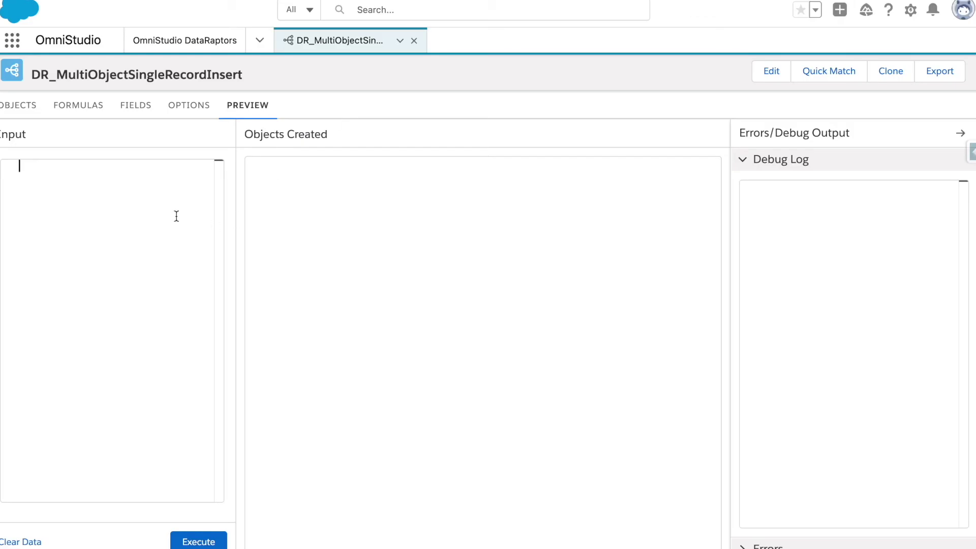
key(super+v)
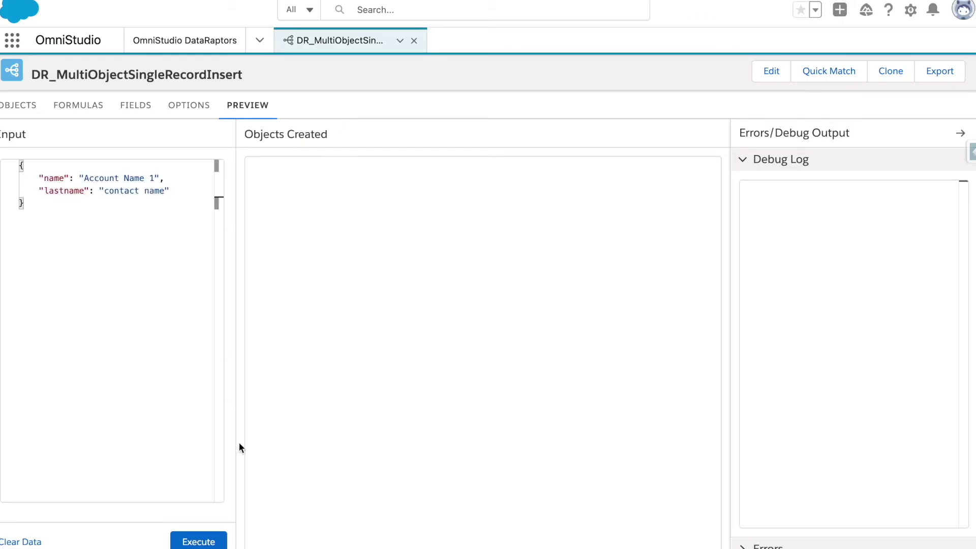
click(208, 541)
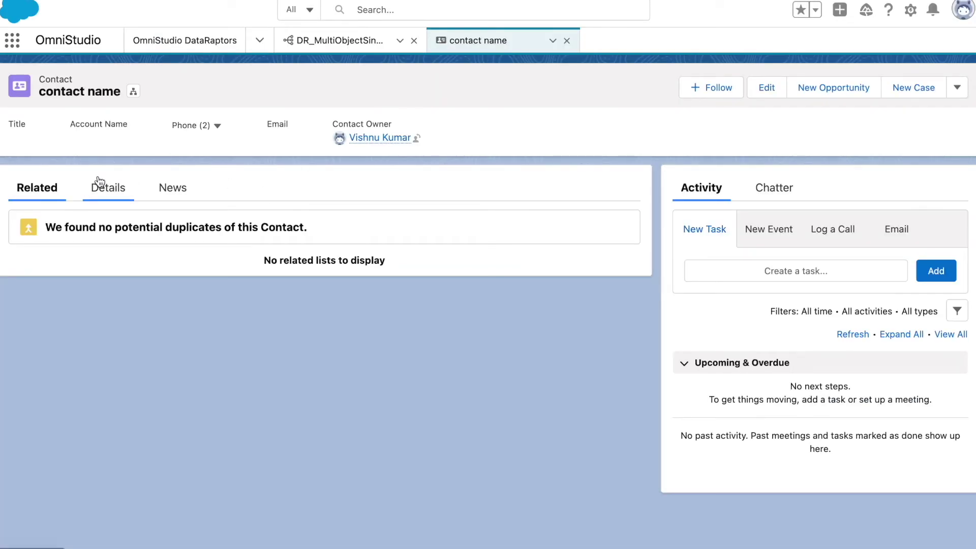
Inspect the created contact's account name and the created account's details and related lists.
click(101, 183)
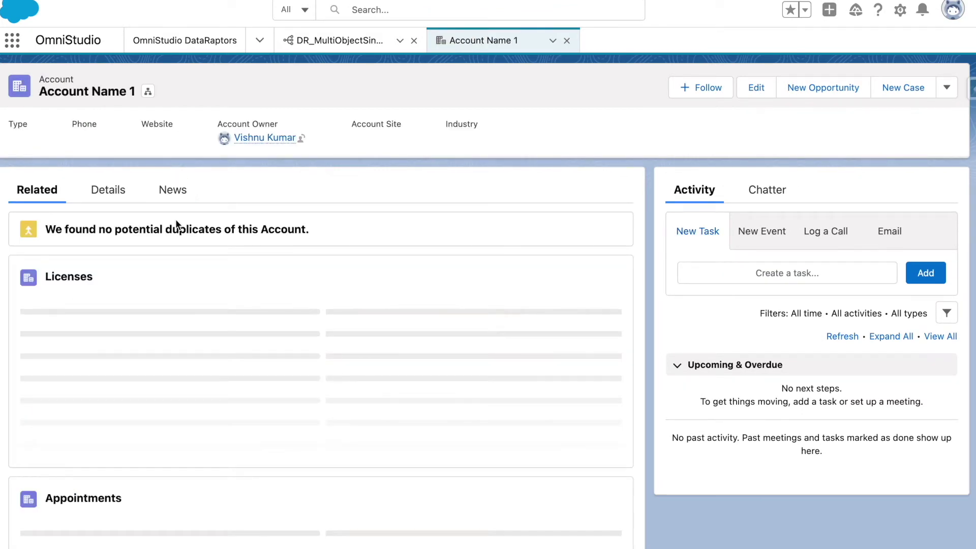
click(127, 194)
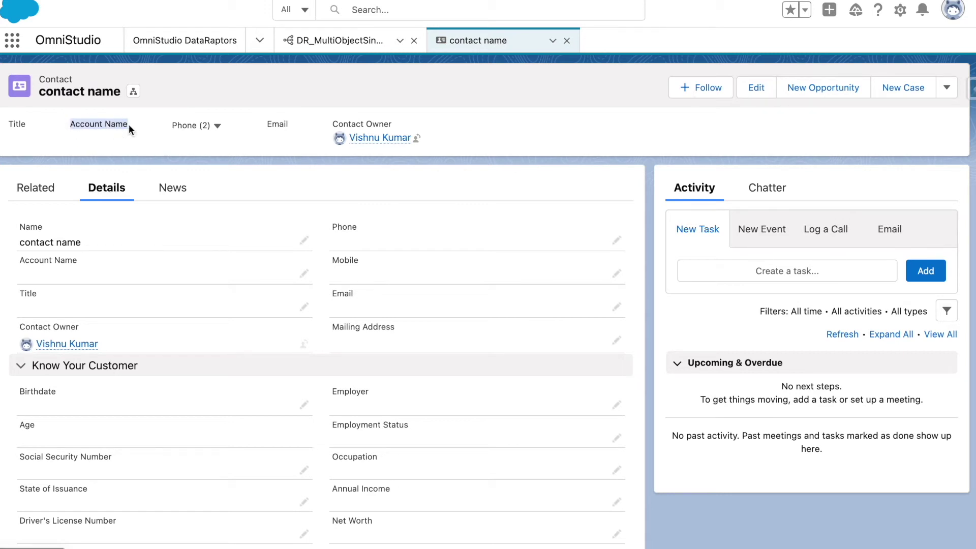
click(99, 125)
click(44, 191)
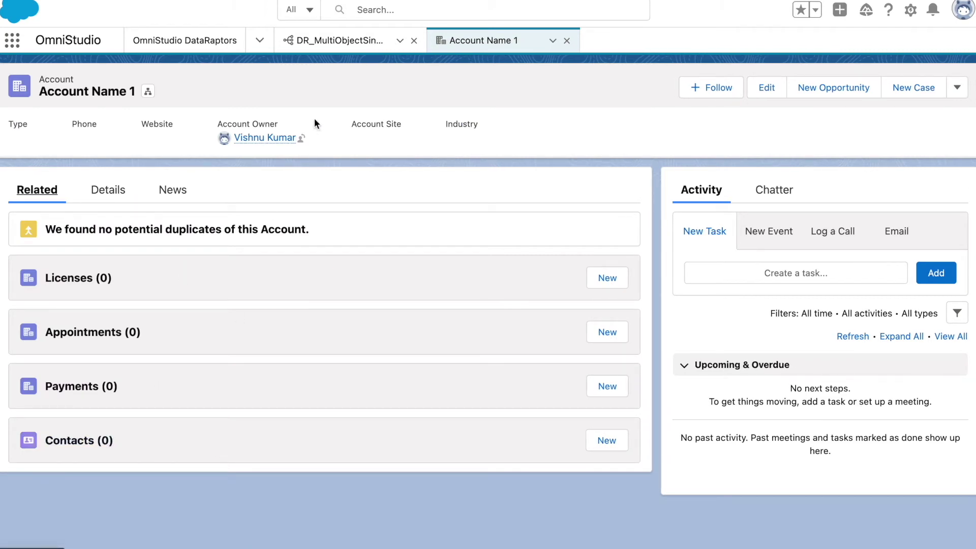
Add a link on the DataRaptor's Contact object that sets AccountId equal to the Id of 1 - Account.
click(338, 40)
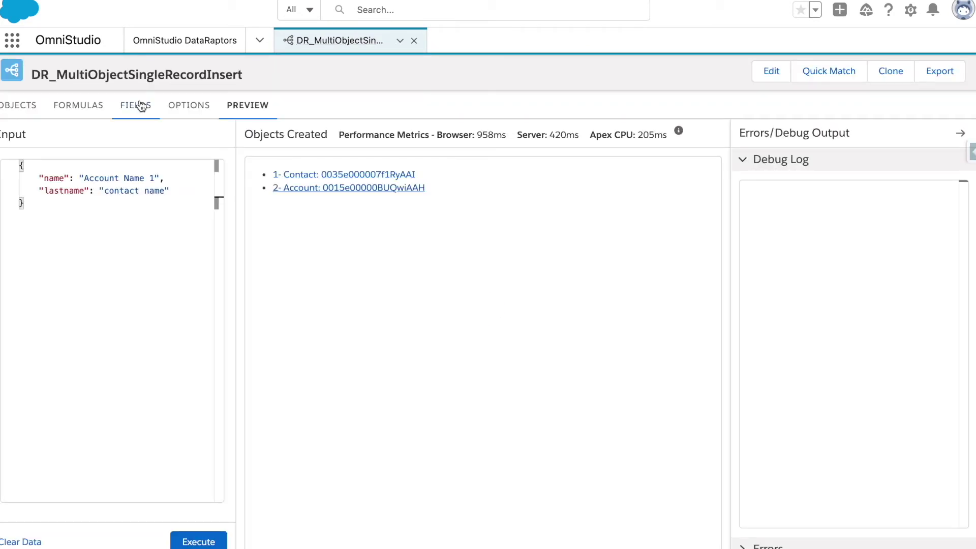
click(25, 105)
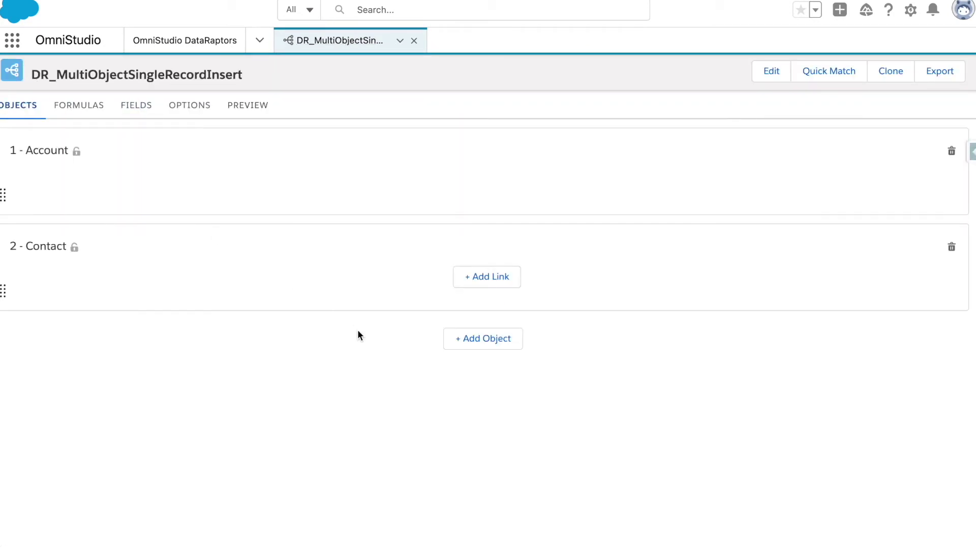
click(485, 277)
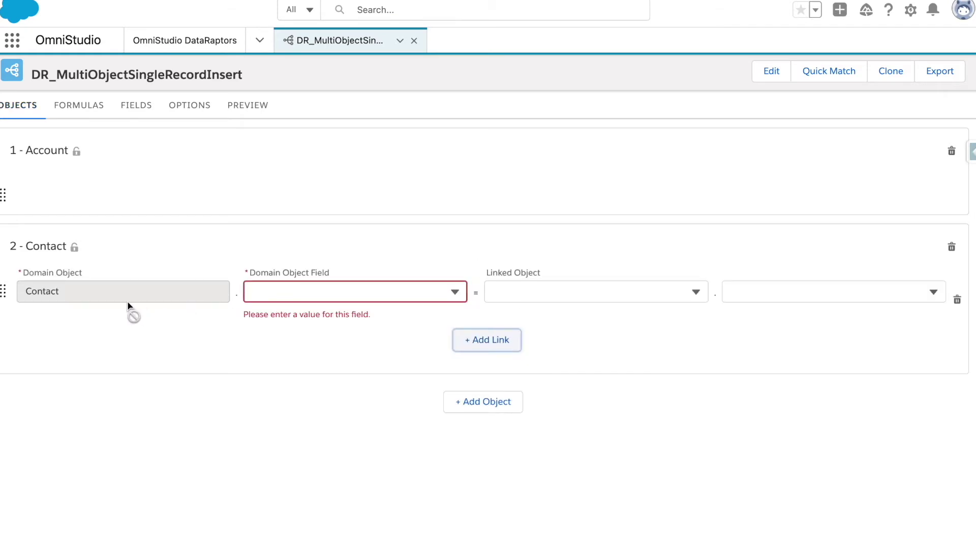
drag(23, 293, 74, 295)
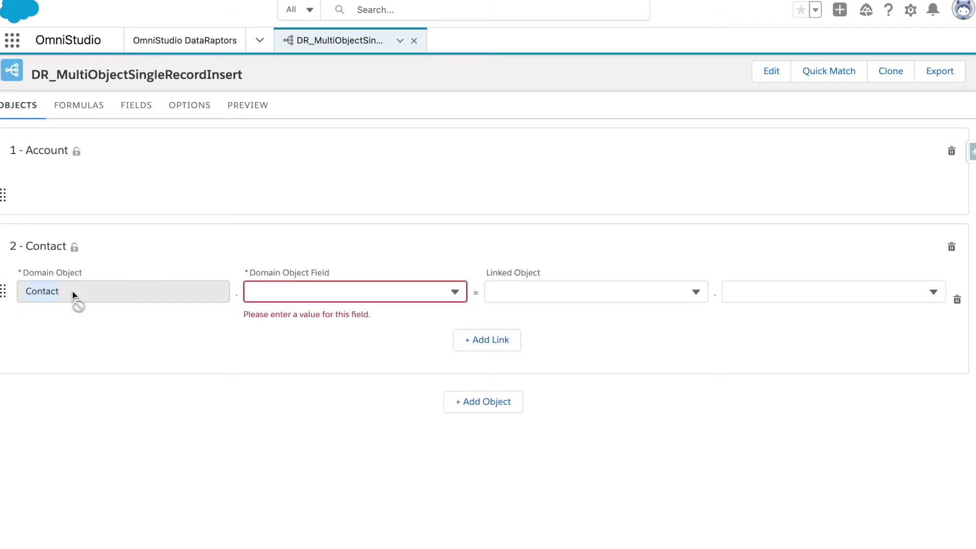
click(296, 293)
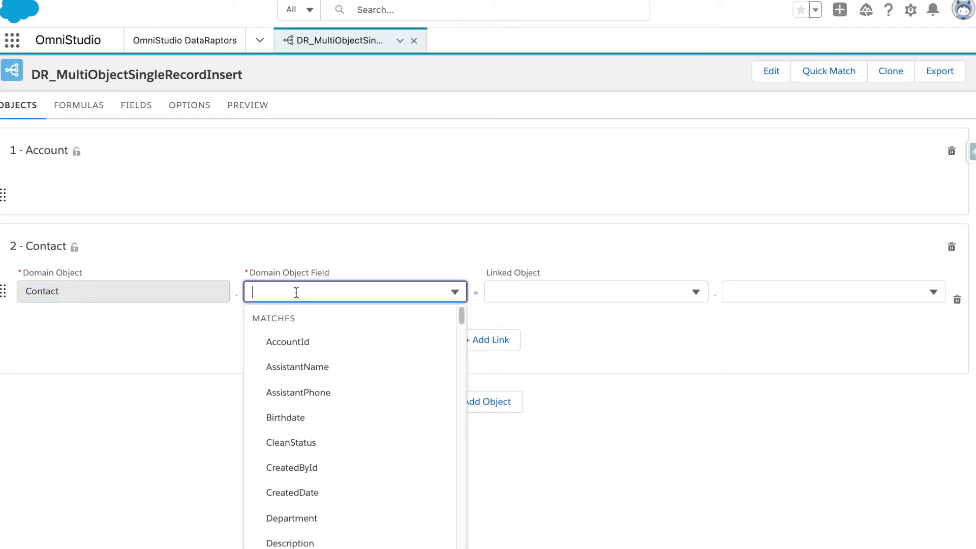
click(343, 343)
click(537, 295)
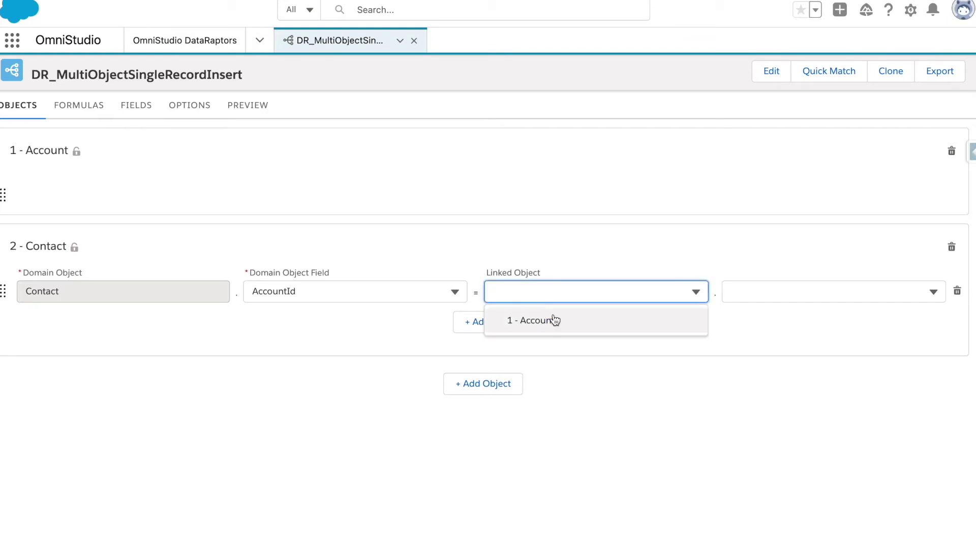
click(592, 321)
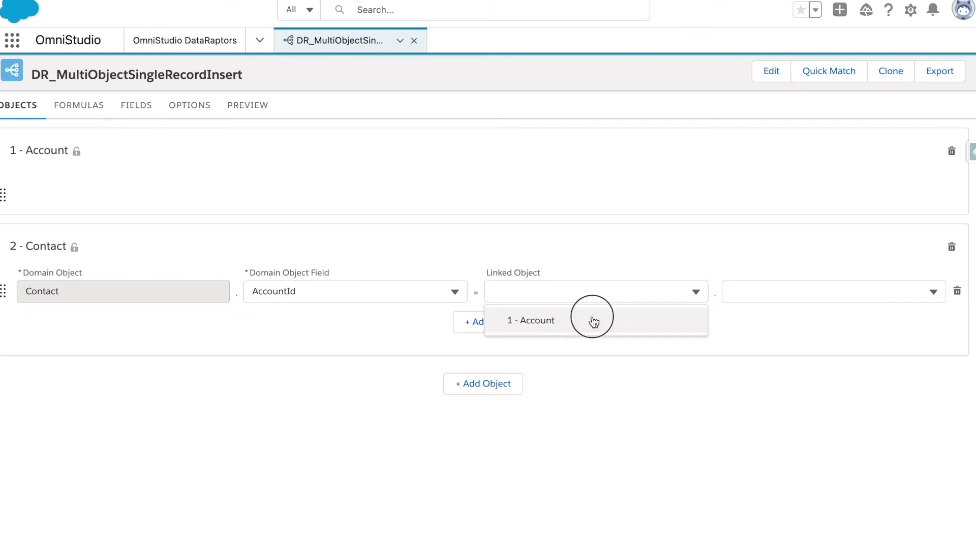
click(773, 291)
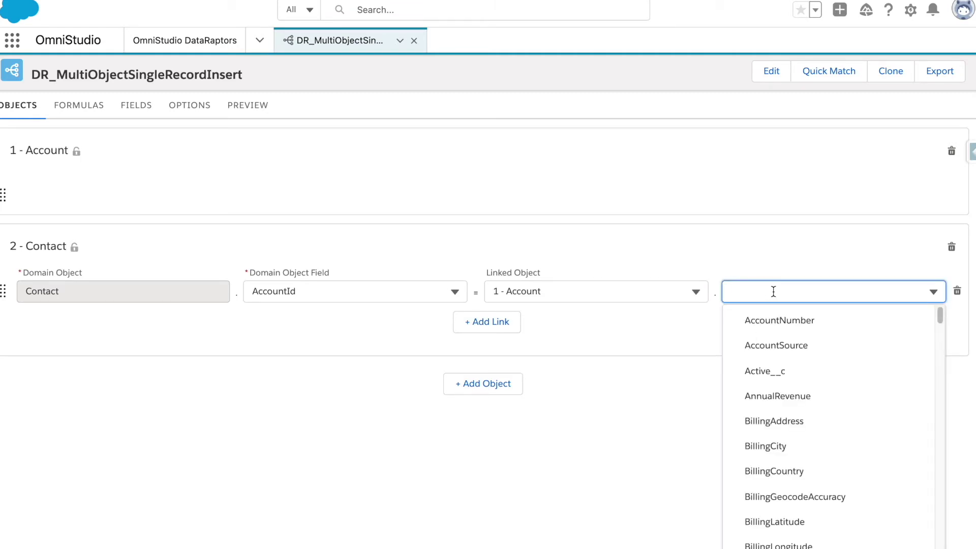
text(Id)
click(777, 371)
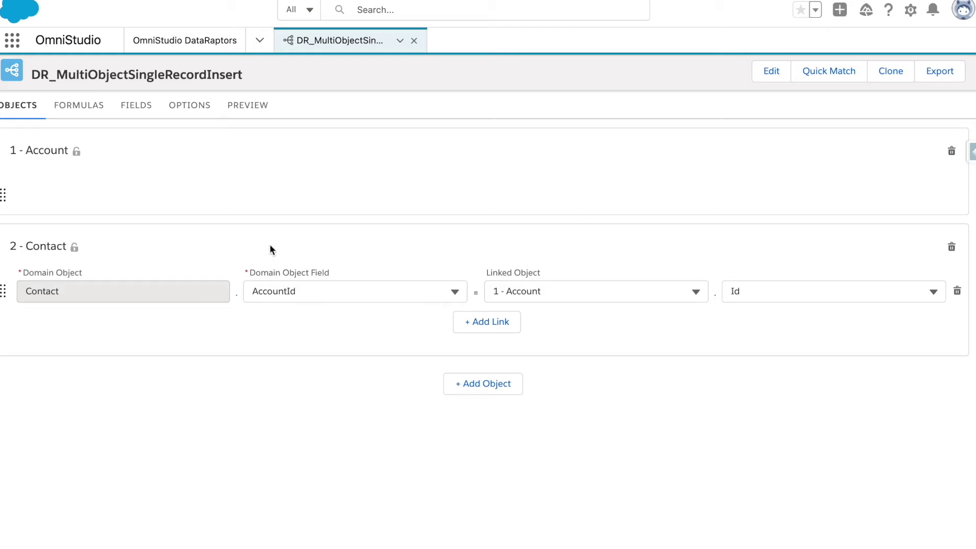
Execute the DataRaptor preview again with the same JSON, and open the new contact to check its account name.
click(259, 153)
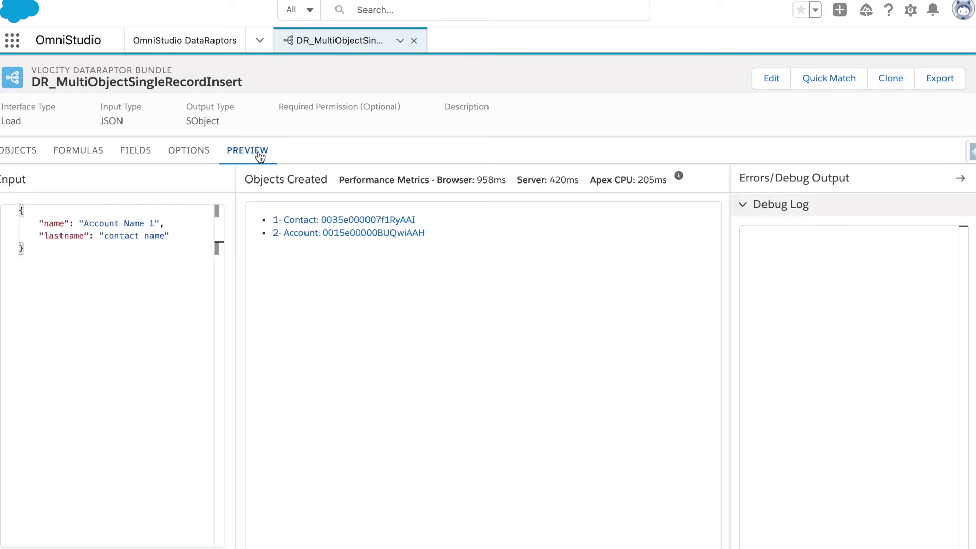
scroll(233, 359, down, 2)
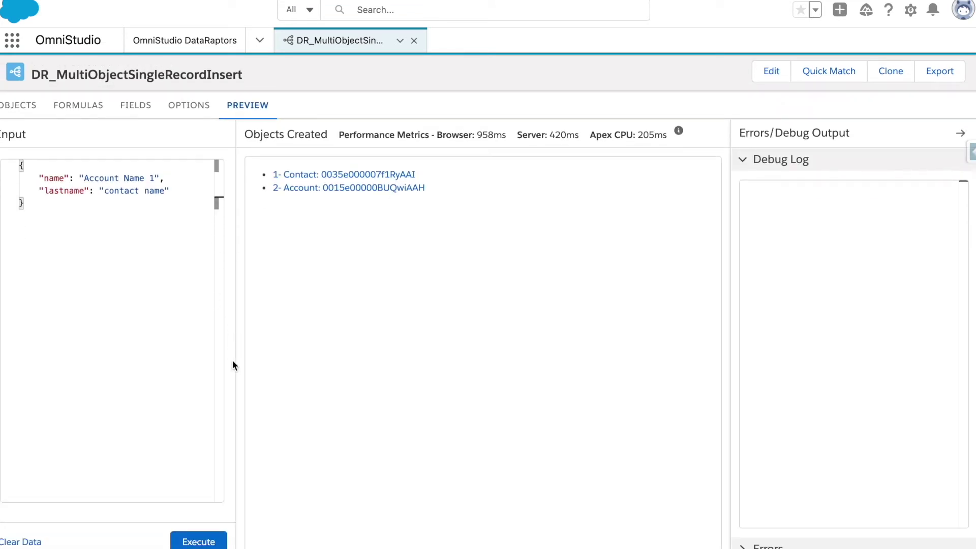
click(198, 542)
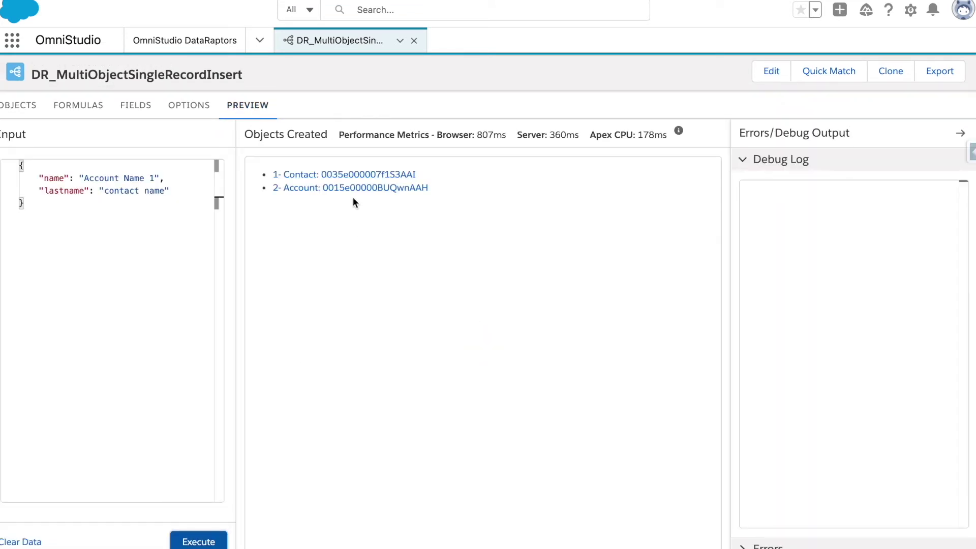
click(344, 175)
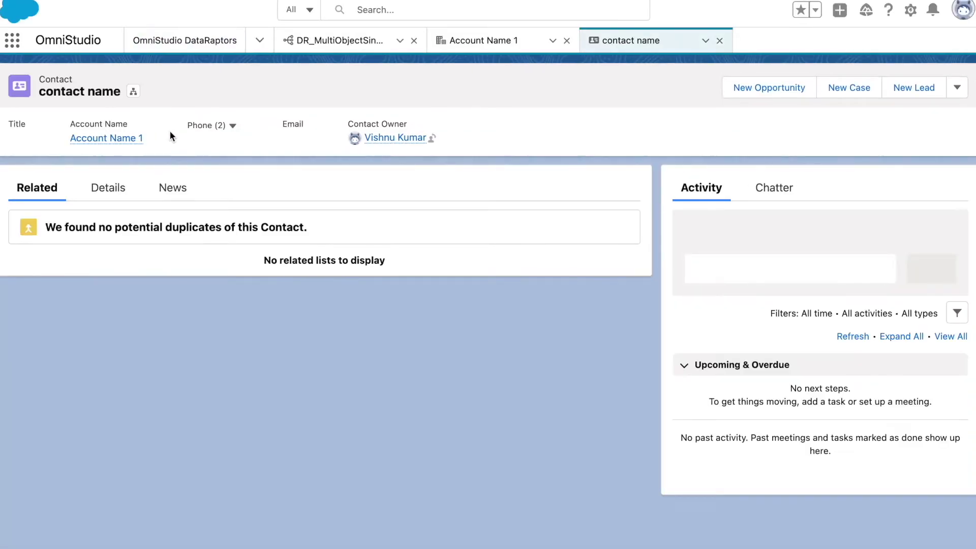
drag(158, 134, 71, 136)
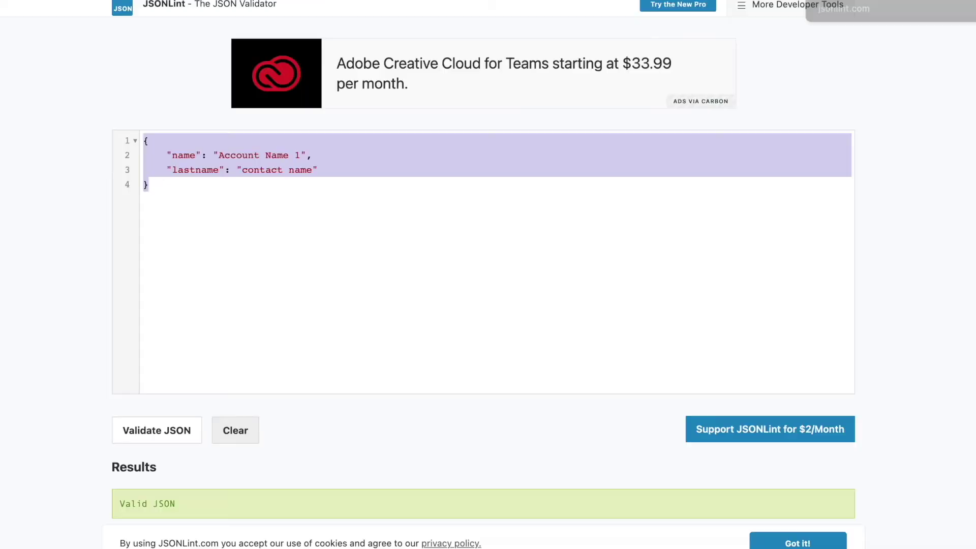
In JSONLint, nest the lastname pair in an object under the key "contacts" and set its value to "contact name 1".
click(247, 197)
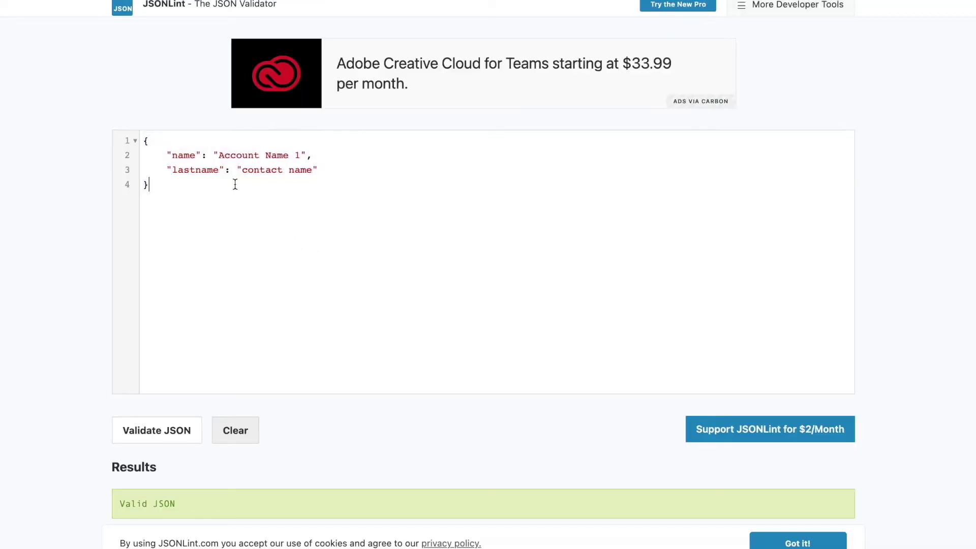
click(168, 170)
text(c)
key(BackSpace)
text("" :)
key(Left)
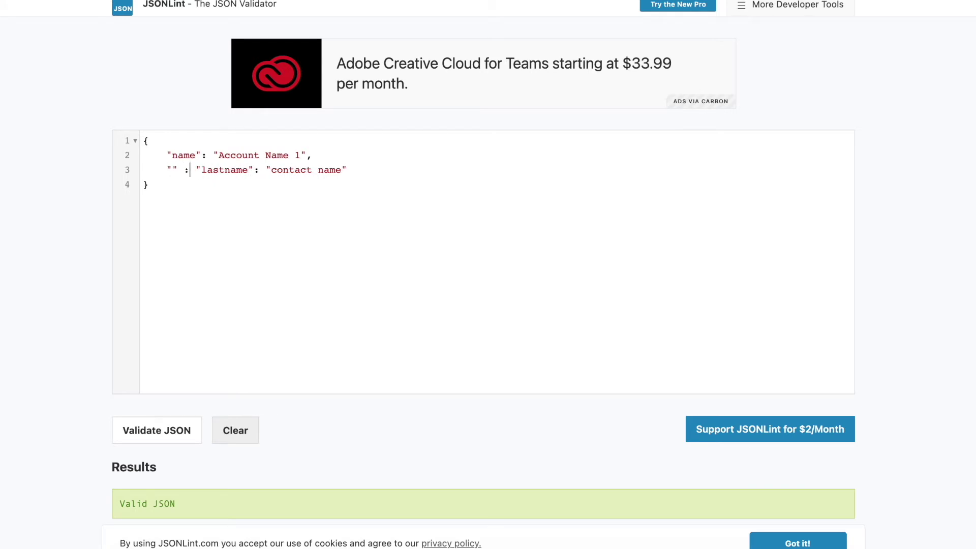
text(contacts)
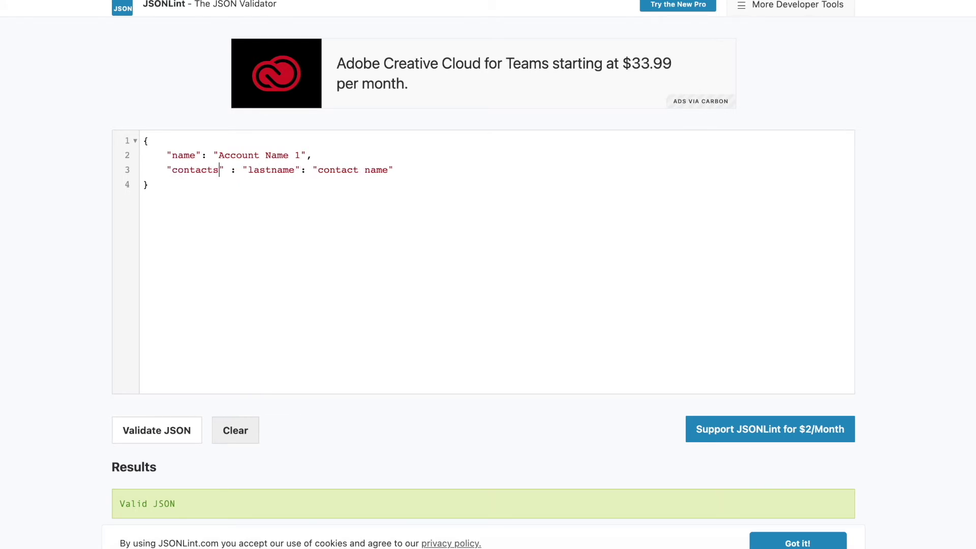
text({)
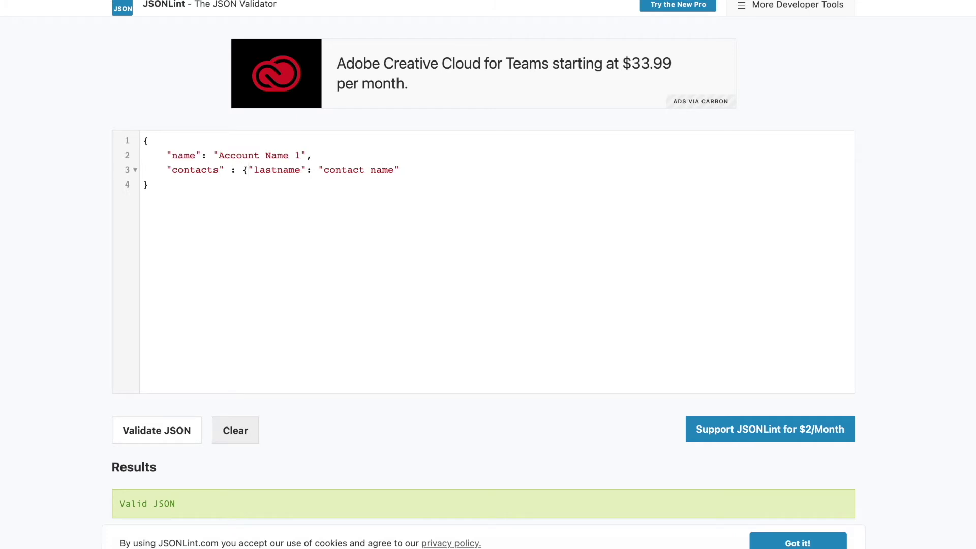
text( 1)
text(})
Turn the contacts value into an array and add a duplicate of the lastname object to it.
click(243, 169)
text([)
shift+click(449, 173)
key(super+c)
key(Right)
text(,)
key(super+v)
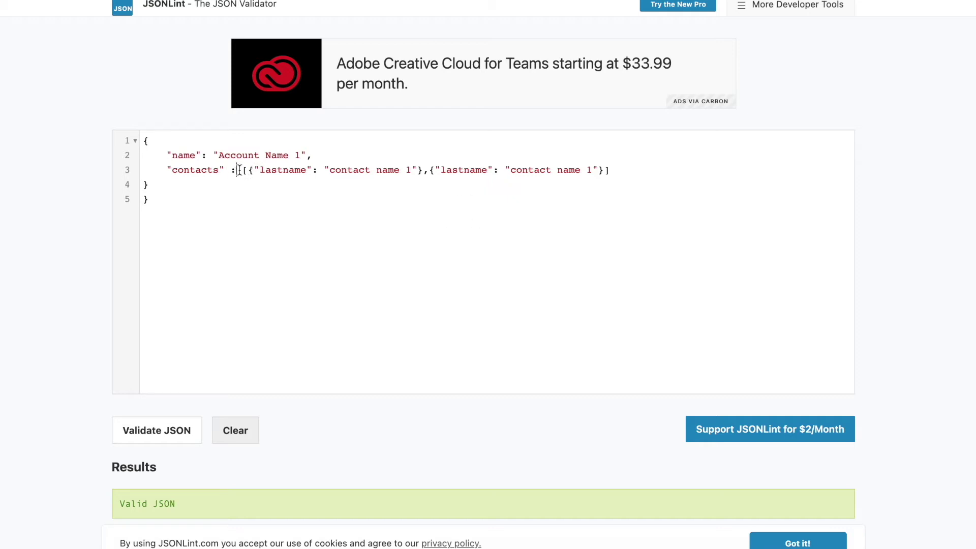
Validate the JSON and remove the surplus closing brace at its end.
key(BackSpace)
click(171, 433)
click(210, 240)
key(BackSpace)
click(208, 243)
Set the second contact's lastname to "contact name 2" and select the whole JSON.
drag(169, 154, 317, 154)
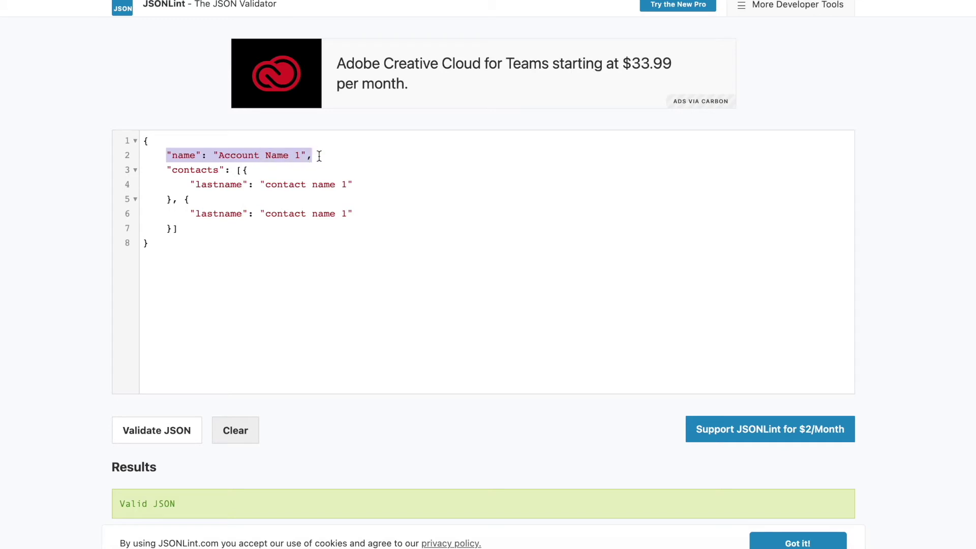
click(346, 213)
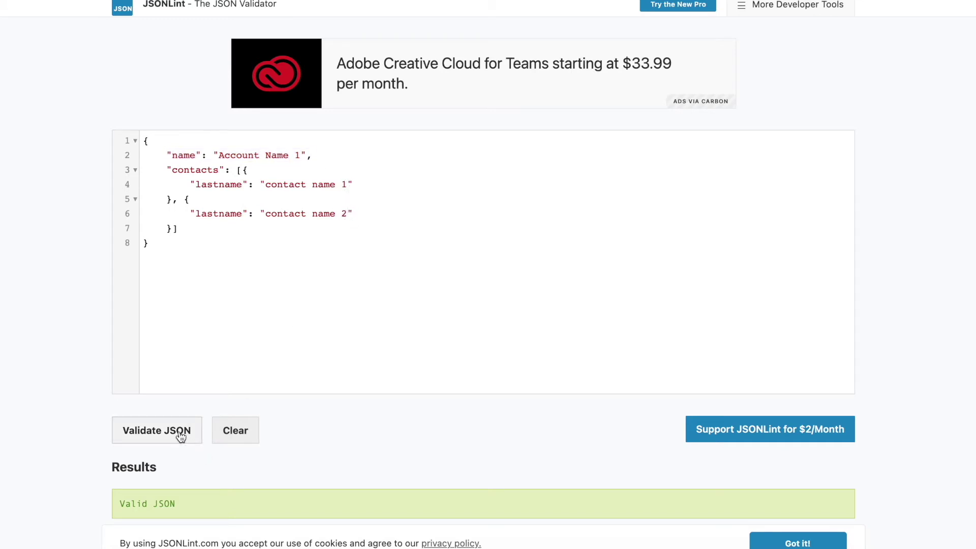
key(ctrl+a)
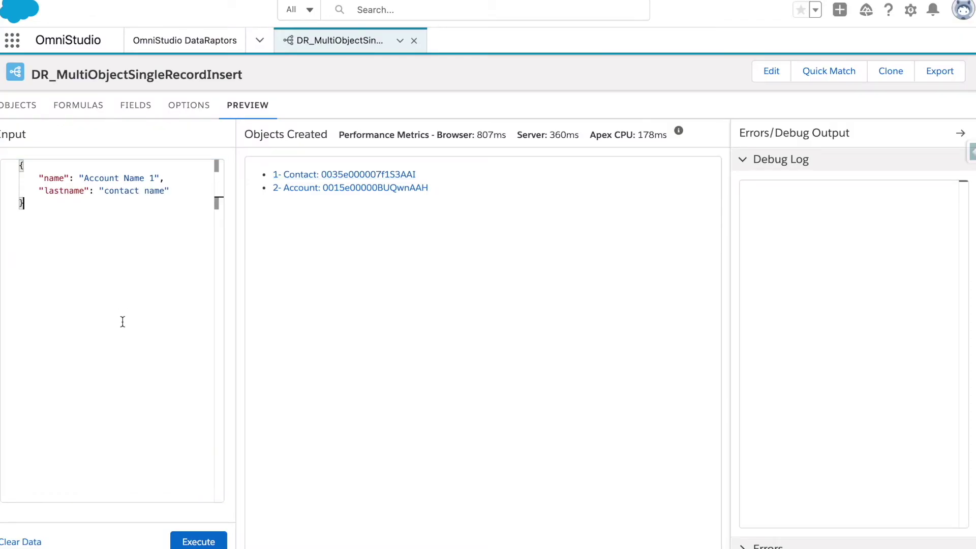
Replace the preview input with the copied two-contact JSON and paste the same JSON as the field mapping's input JSON.
key(ctrl+a)
key(ctrl+v)
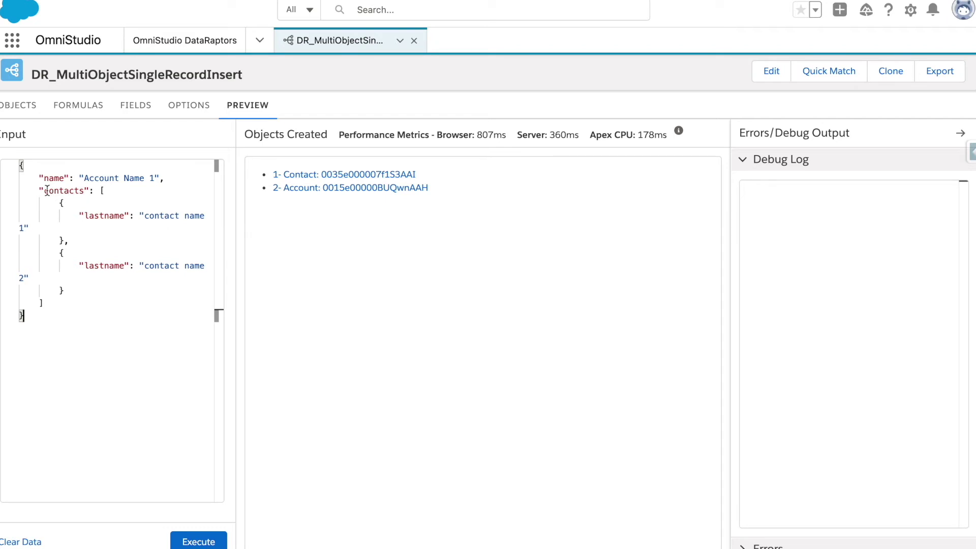
click(137, 109)
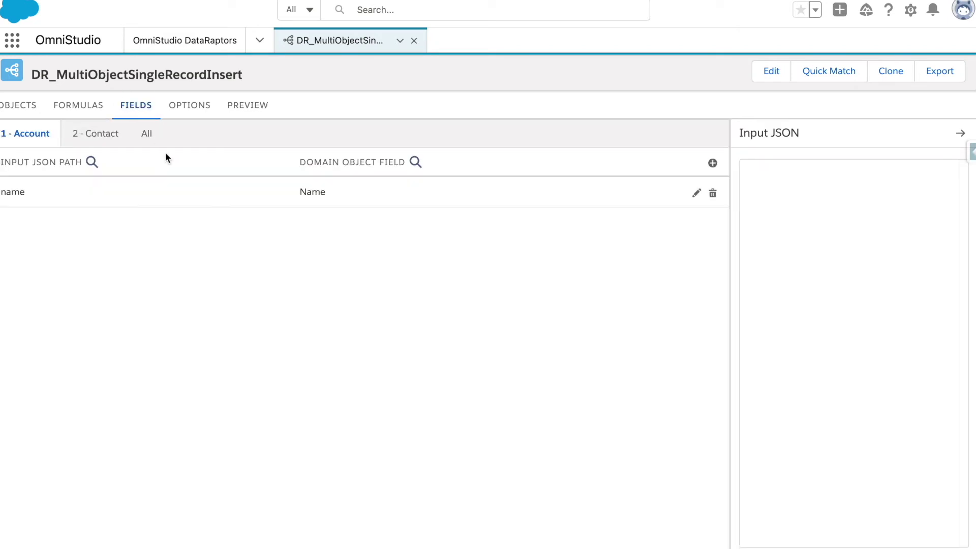
click(810, 180)
key(ctrl+v)
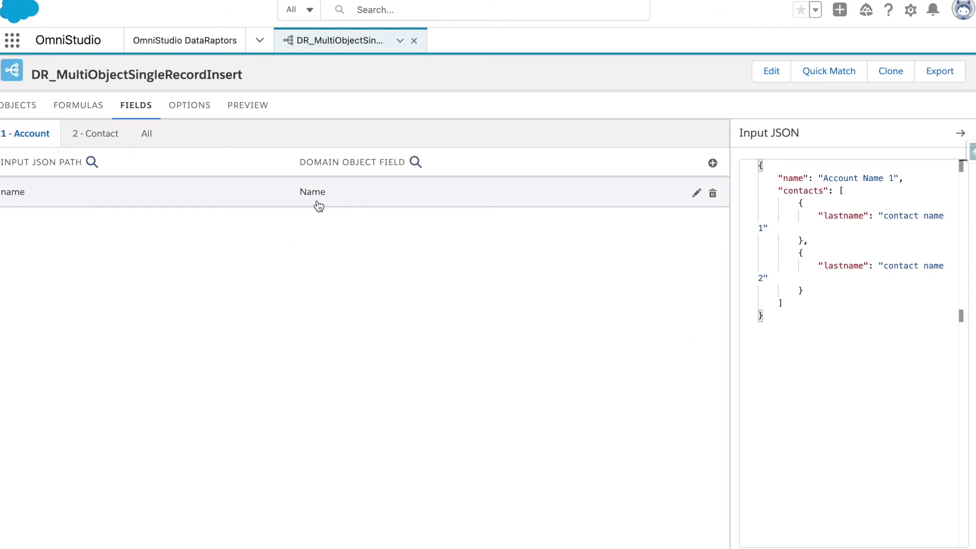
Map the Contact LastName field to the input path contacts:lastname and show the mappings of all objects.
click(101, 136)
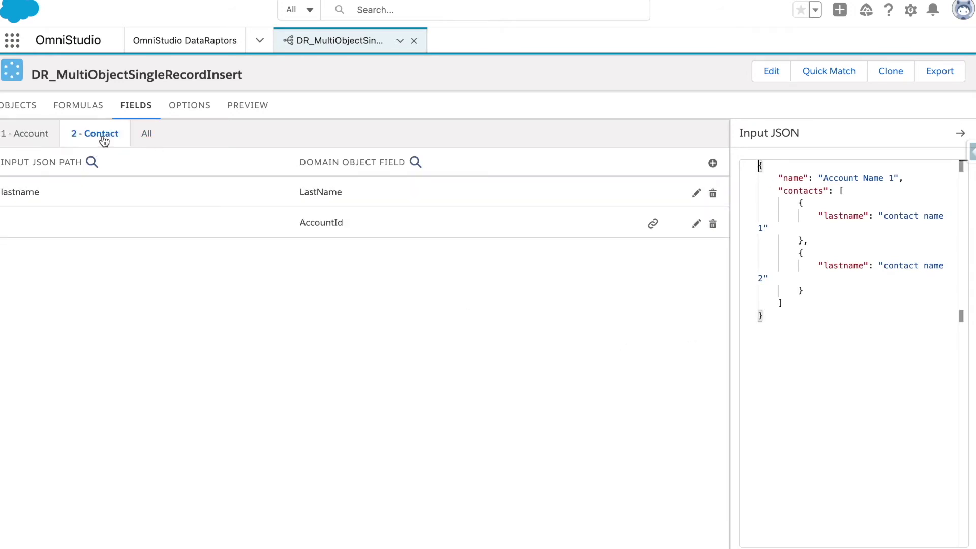
click(316, 192)
click(125, 205)
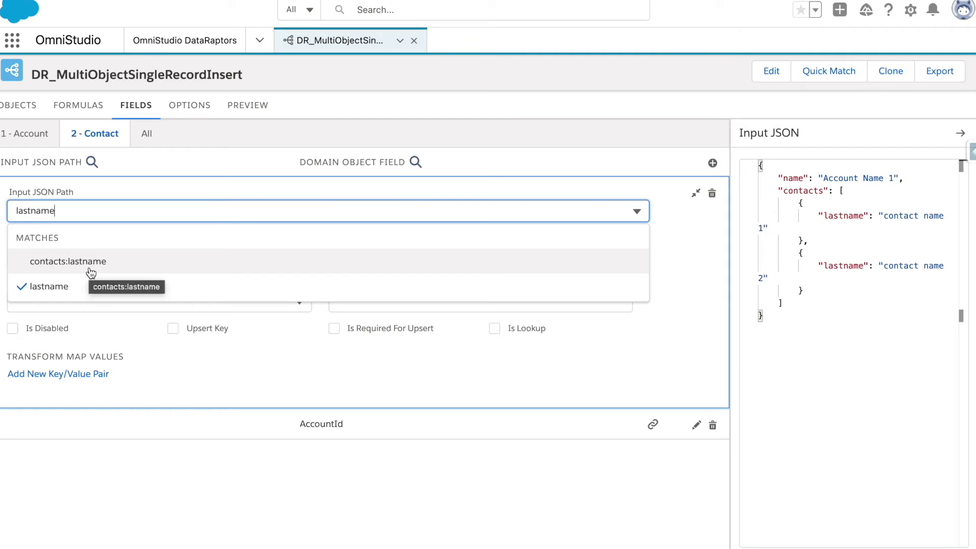
click(91, 273)
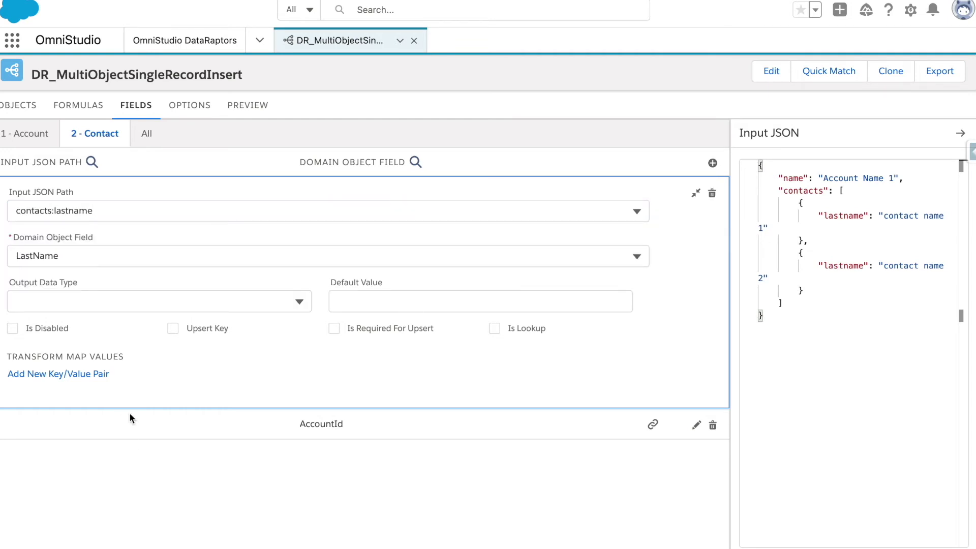
click(148, 136)
Execute the load in the preview, open the created Account to check its related contacts, and return to the DataRaptor.
click(263, 117)
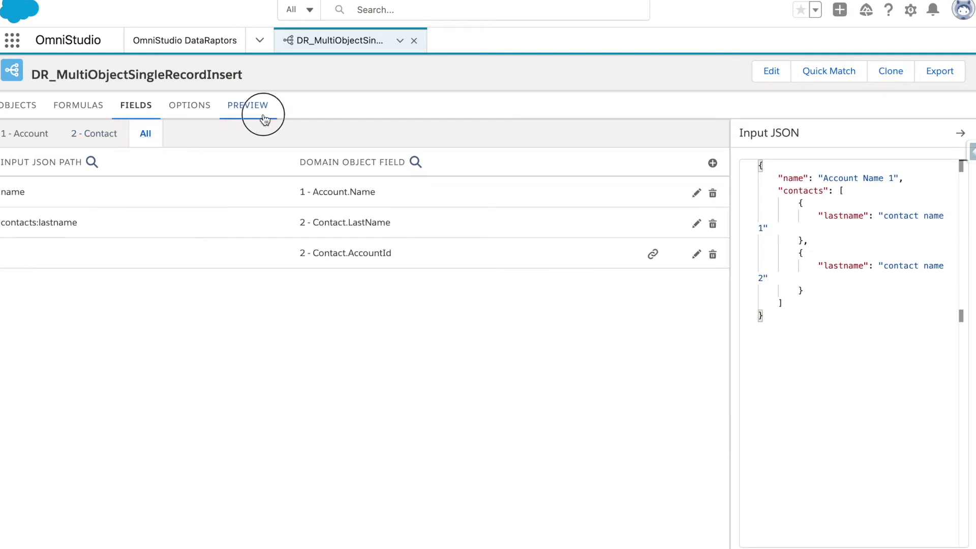
click(200, 541)
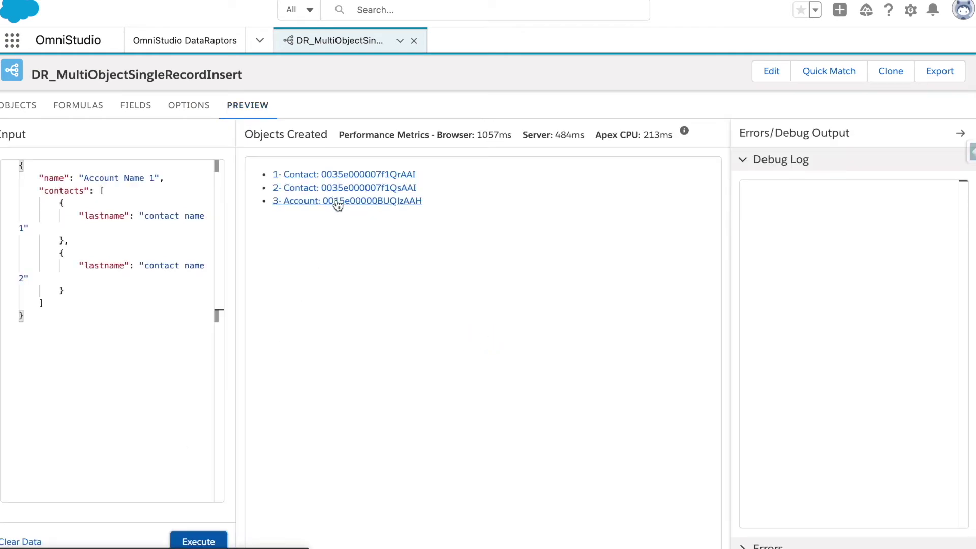
click(338, 203)
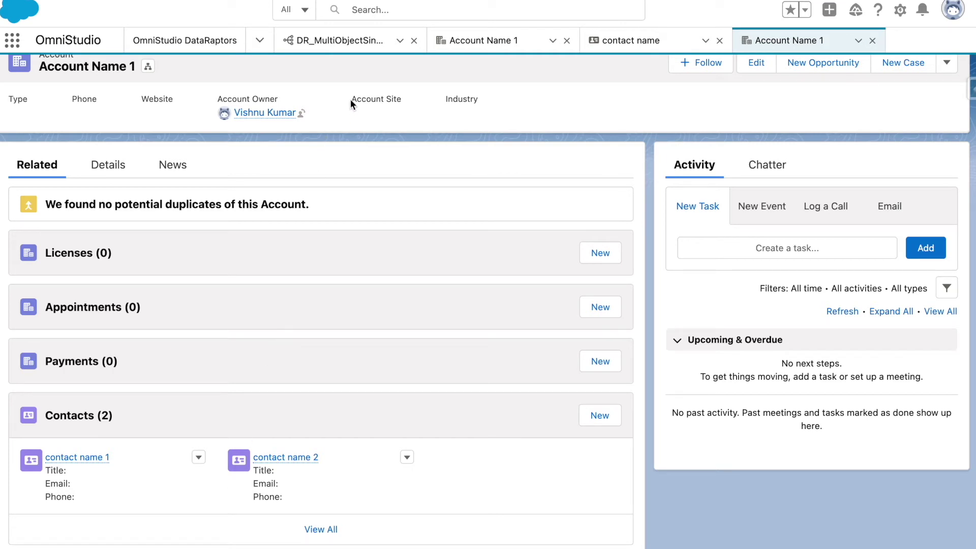
click(363, 51)
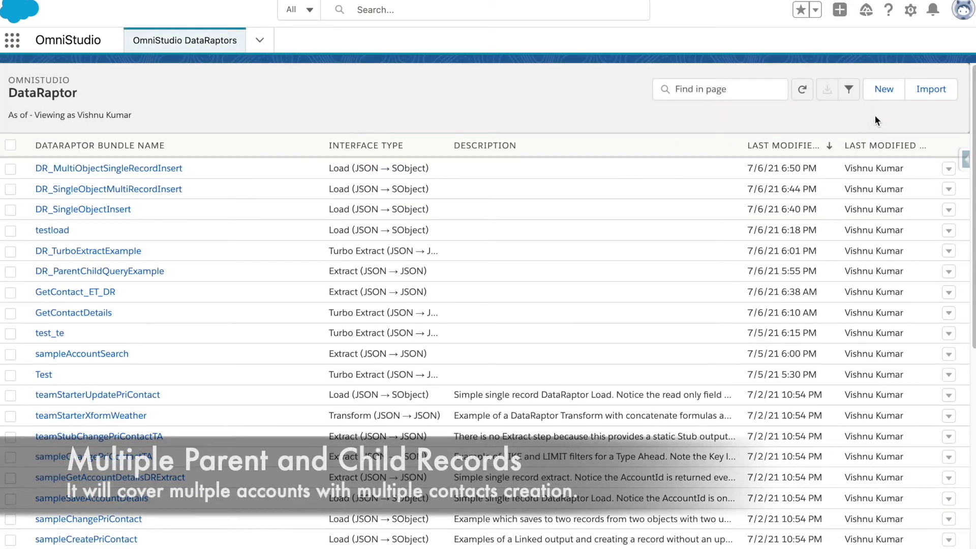
Start a new DataRaptor and name it DR_MultiObjectMultipleRecordsInsert, adapting the name copied from DR_MultiObjectSingleRecordInsert.
click(883, 89)
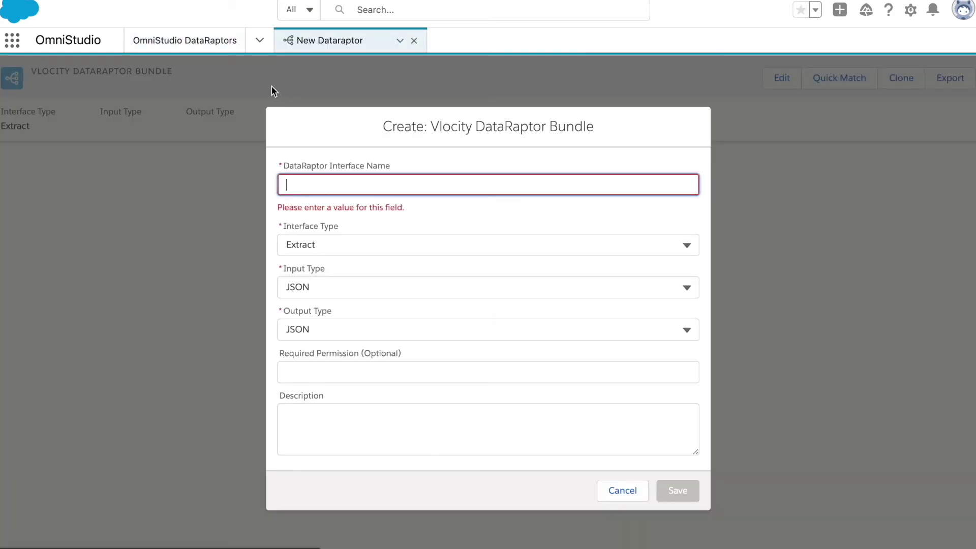
click(216, 42)
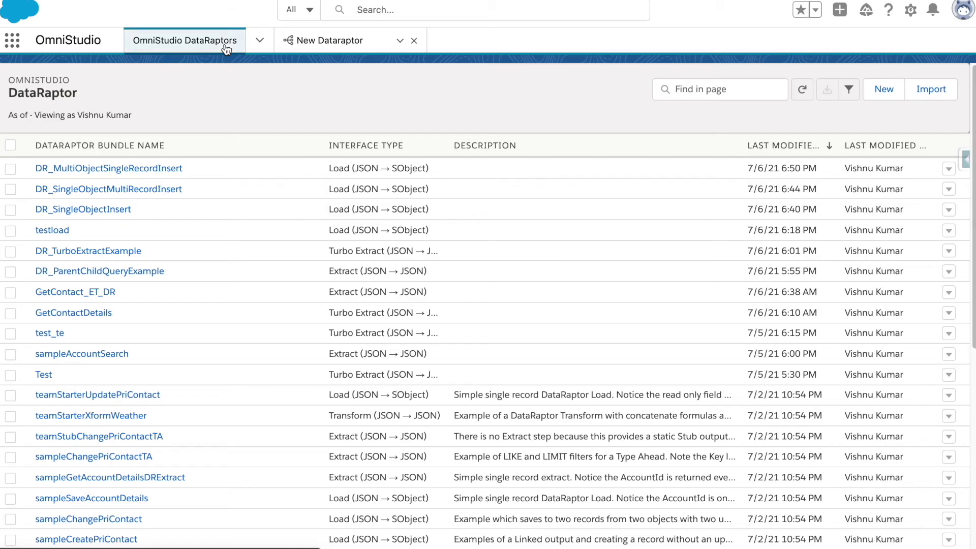
click(36, 167)
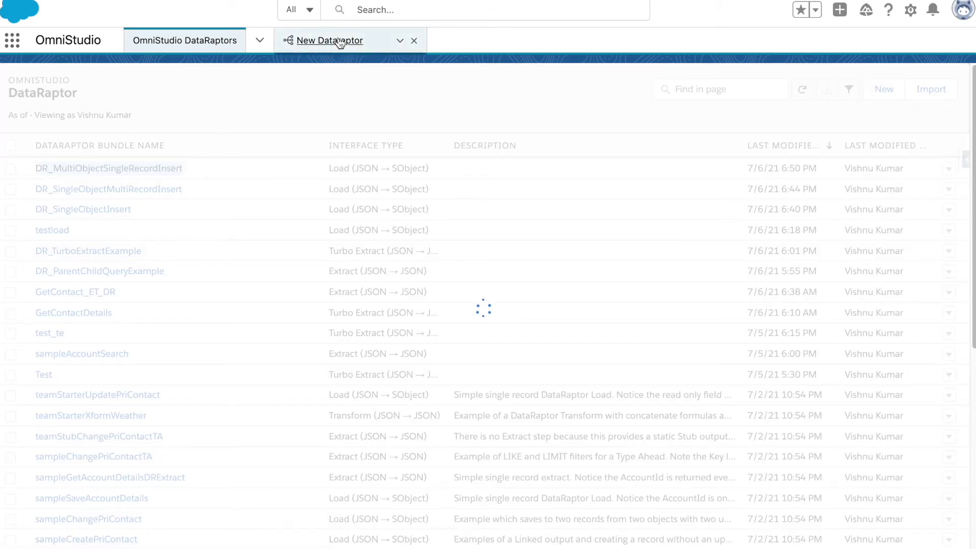
click(305, 40)
click(374, 183)
text(DR_MultiObjectSingleRecordInsert)
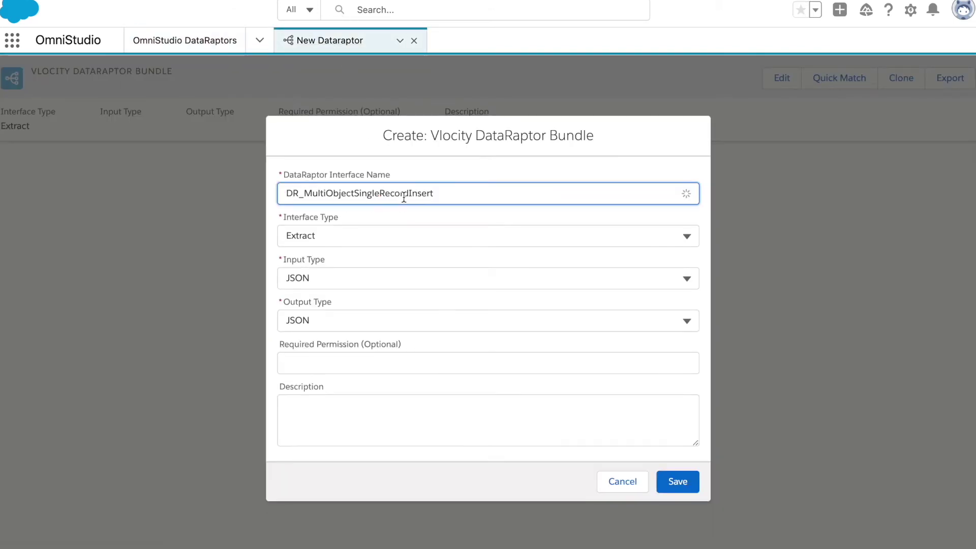
drag(379, 188, 355, 187)
text(Multiple)
click(420, 195)
text(s)
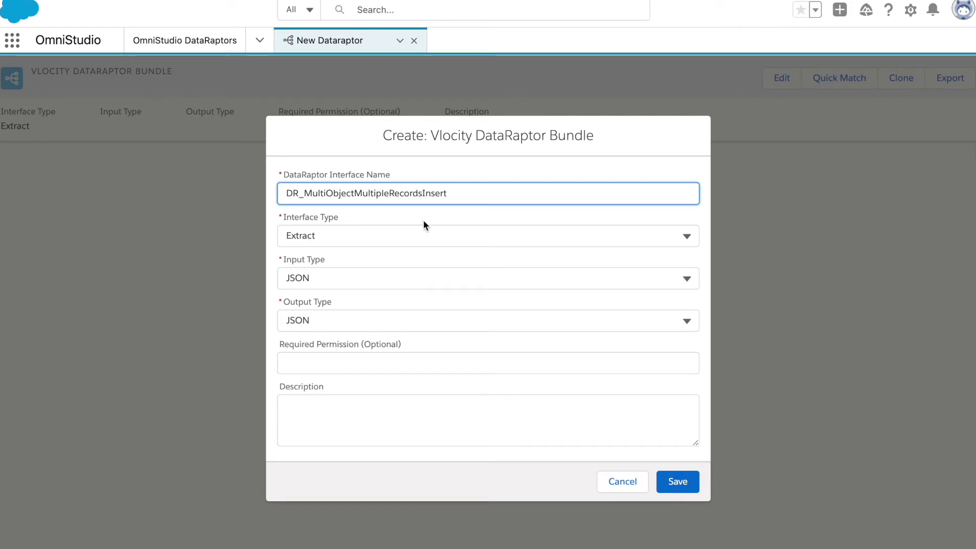
Set the interface type to Load with JSON input and SObject output, and save the new DataRaptor.
click(377, 234)
click(376, 316)
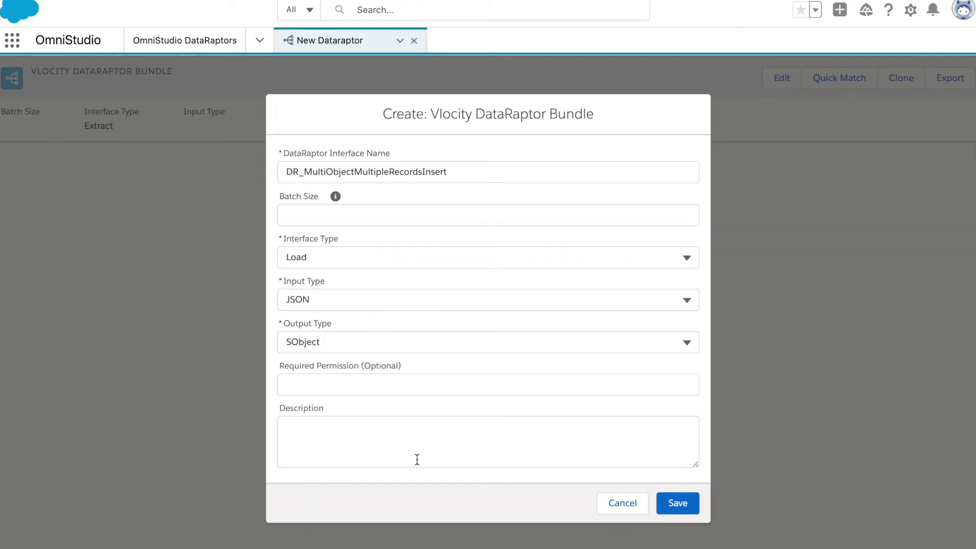
click(683, 503)
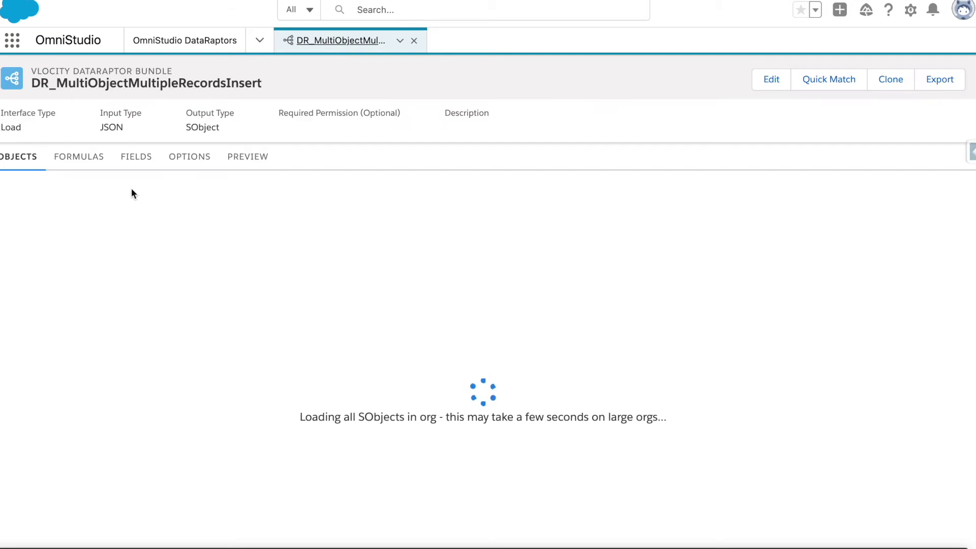
Set Account as the first object of the load and add Contact as the second.
click(460, 198)
click(452, 201)
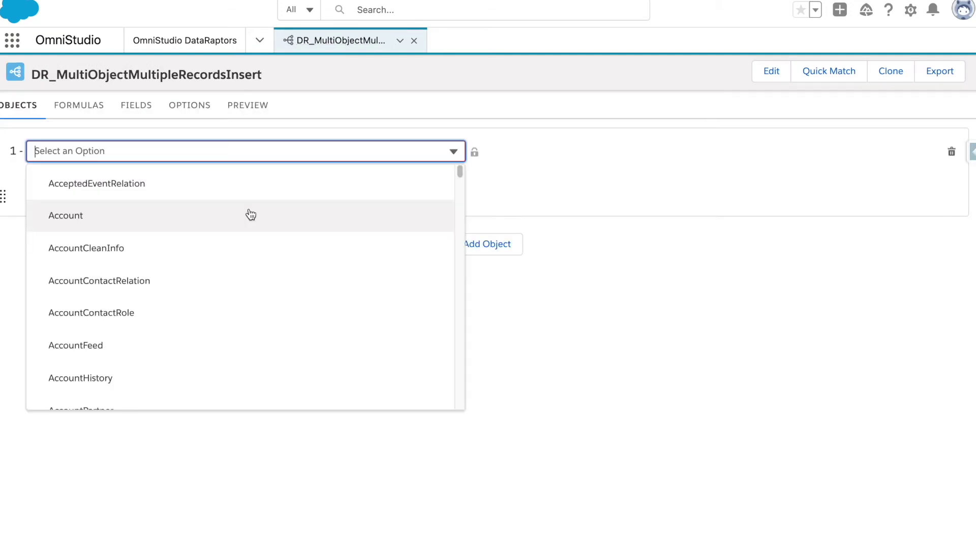
click(216, 217)
click(495, 249)
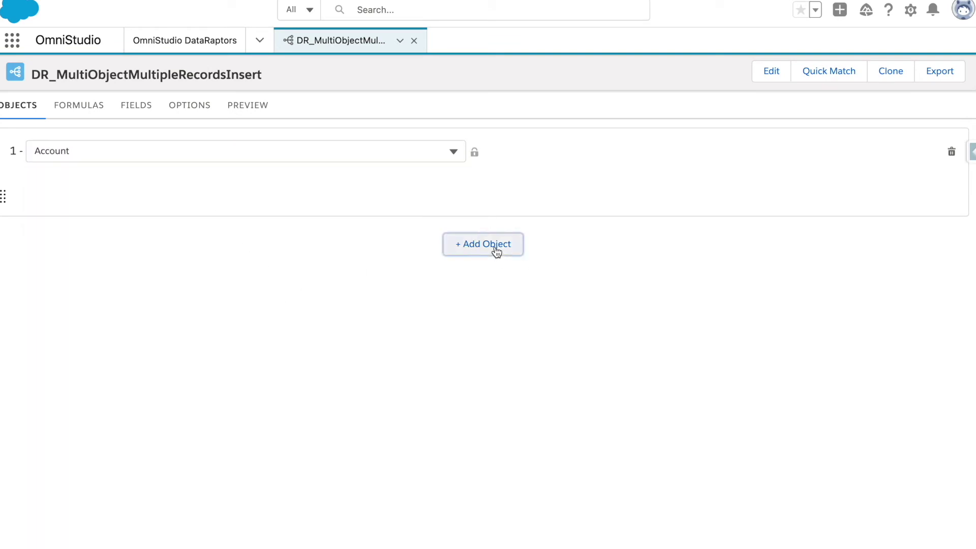
click(279, 245)
text(contact)
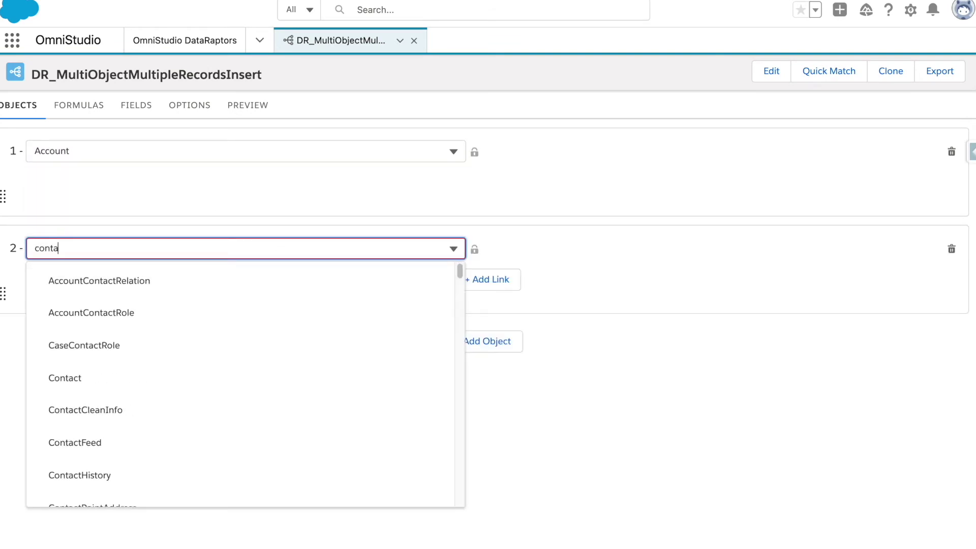
click(140, 378)
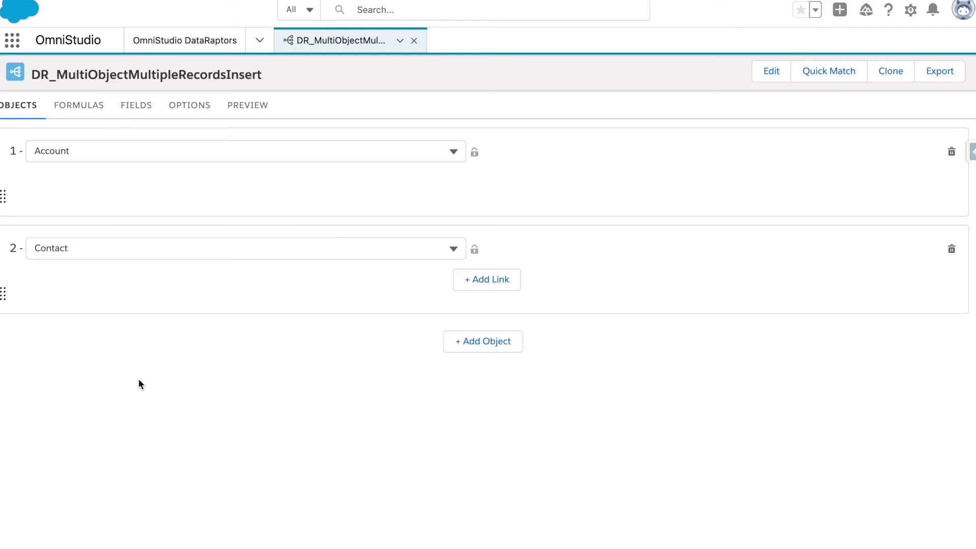
Link Contact's AccountId to the Id of 1 - Account and lock both object selections.
click(480, 337)
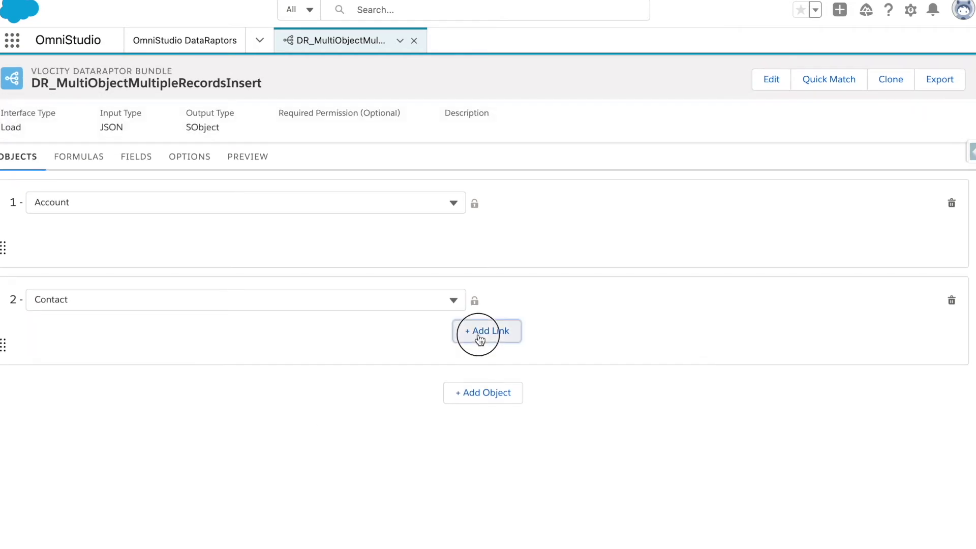
click(308, 345)
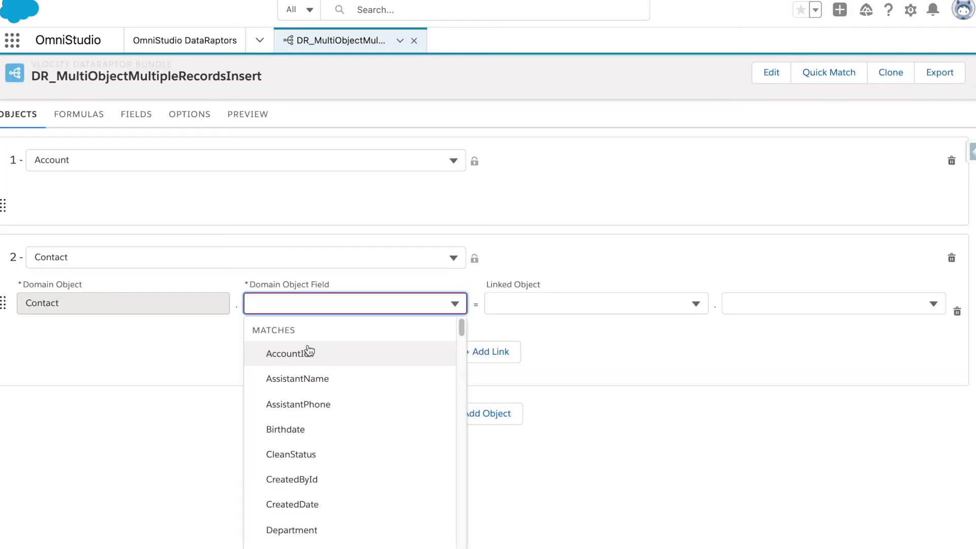
click(310, 352)
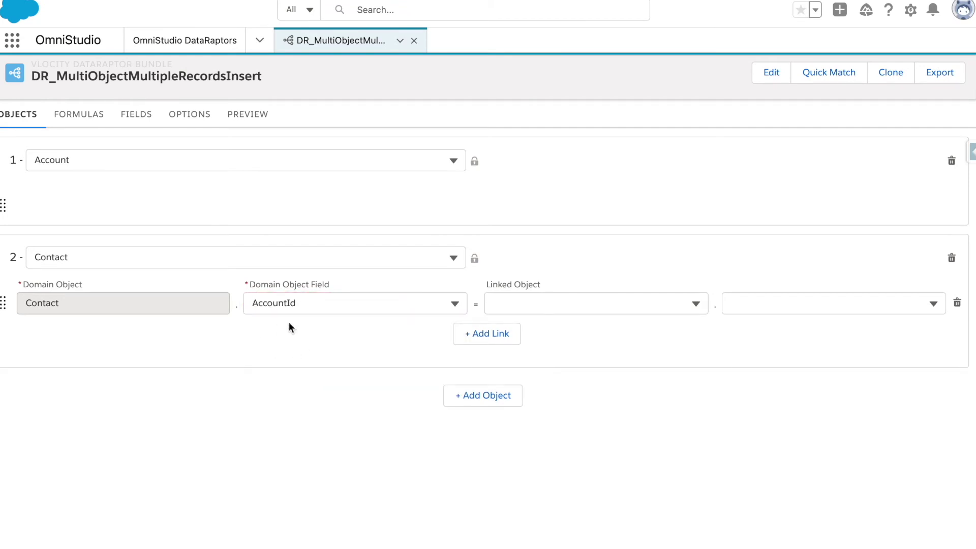
click(537, 307)
click(565, 334)
click(783, 313)
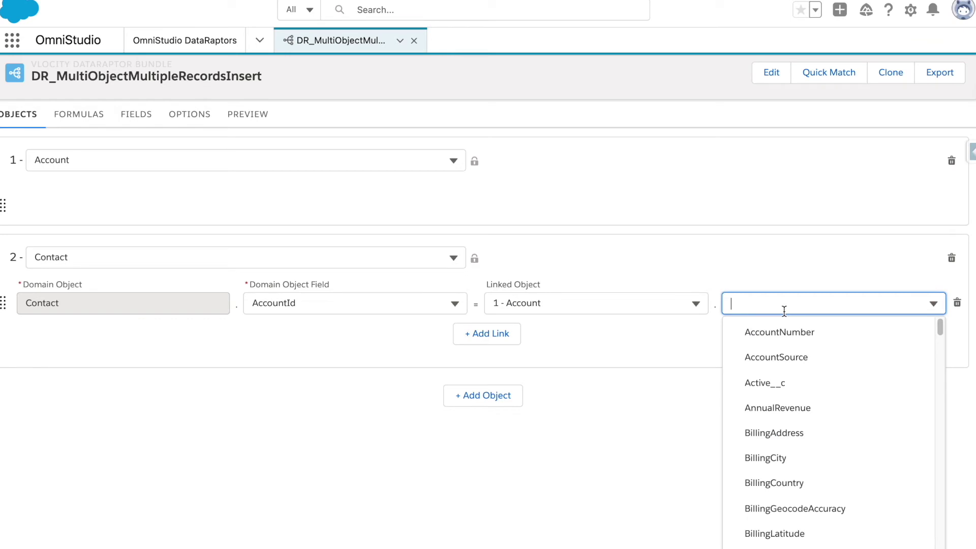
text(id)
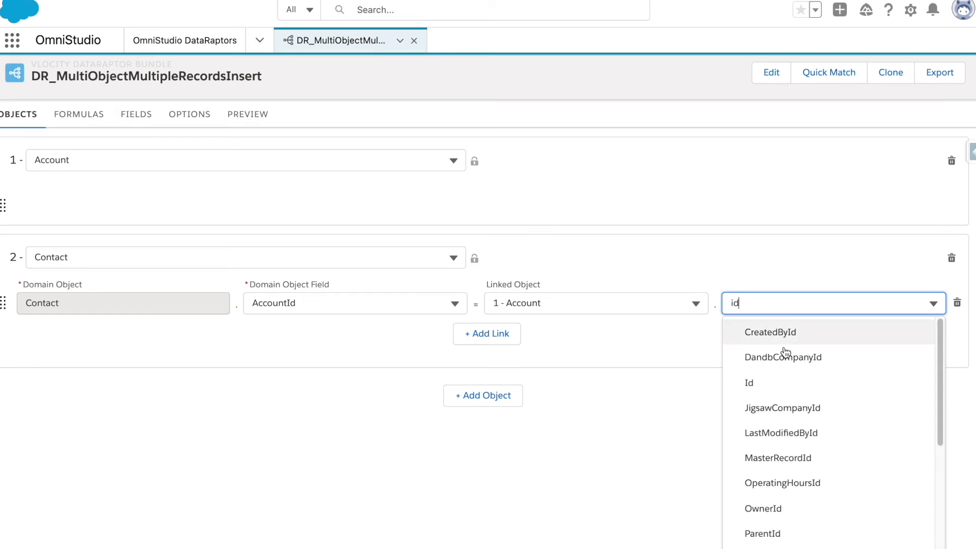
click(776, 381)
click(474, 260)
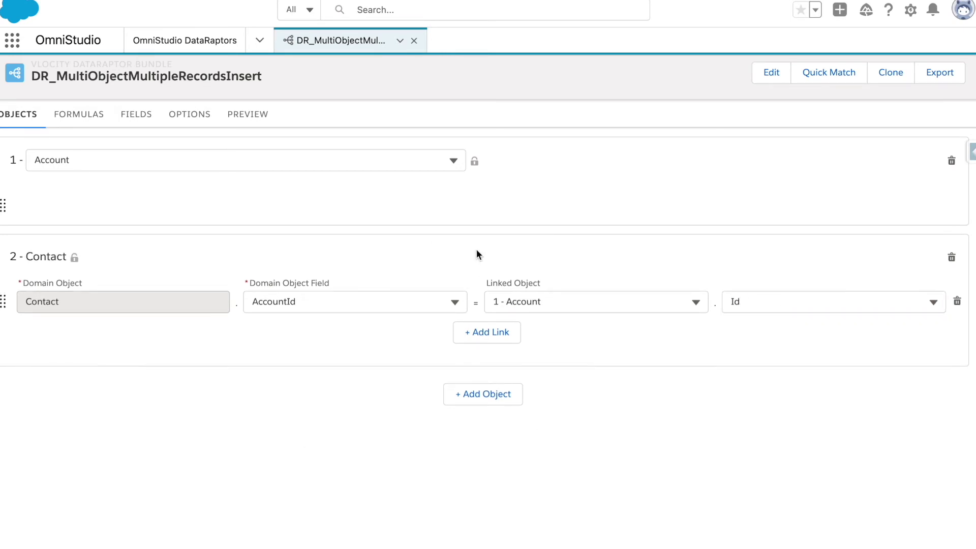
click(474, 162)
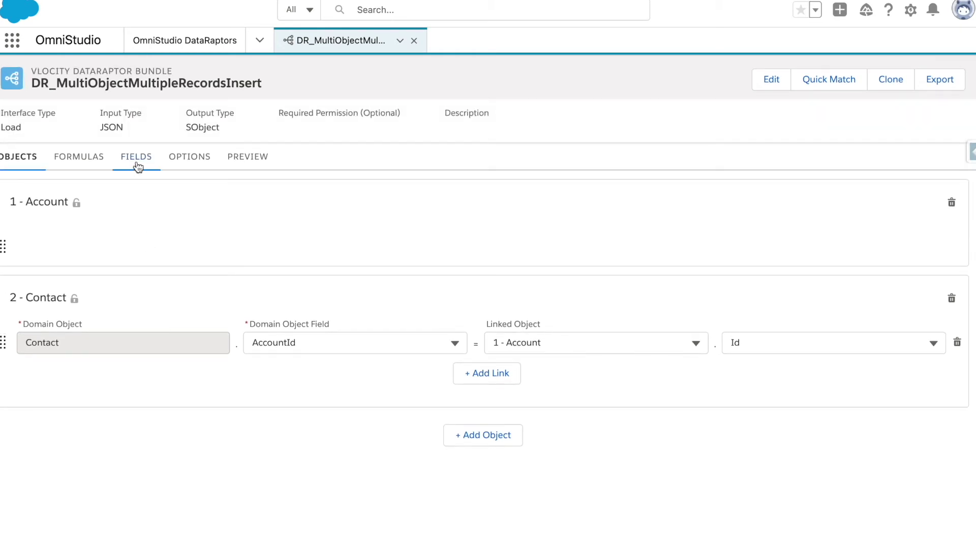
Switch to JSONLint and wrap the existing account object in an array under the key "accounts".
click(137, 163)
click(251, 160)
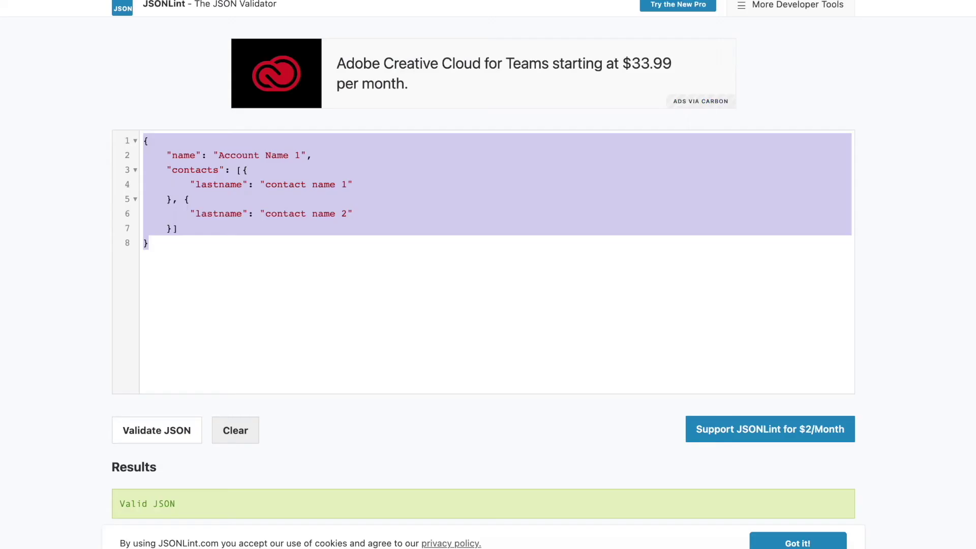
click(308, 264)
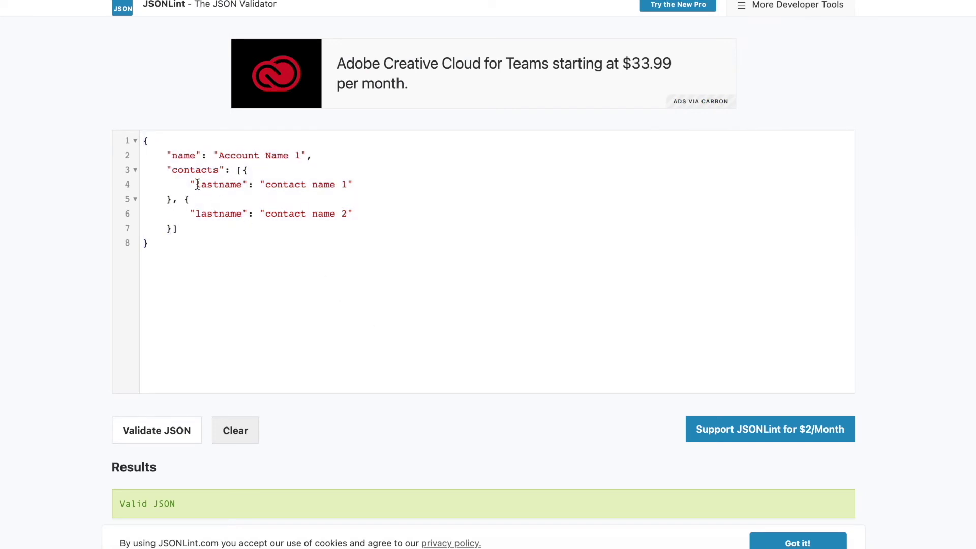
drag(166, 154, 202, 232)
click(167, 244)
click(143, 141)
key(Return)
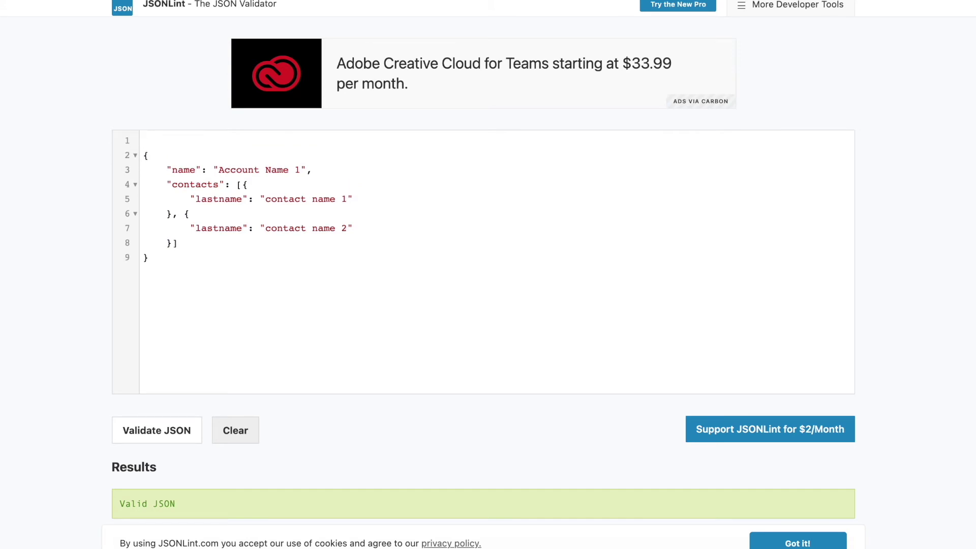
text({ "accounts)
Add a copy of the account object with its contacts as the second entry of the accounts array.
drag(157, 255, 144, 157)
key(super+c)
key(Right)
key(super+v)
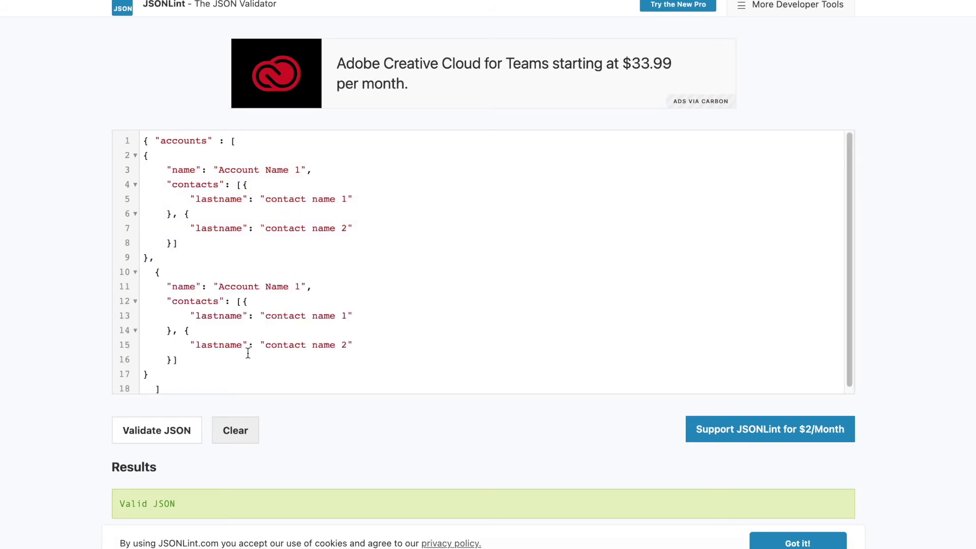
Validate the JSON, add the missing closing brace at its end, and validate it again.
click(189, 430)
scroll(259, 315, down, 1)
scroll(258, 315, up, 2)
scroll(244, 325, down, 2)
click(227, 346)
key(Return)
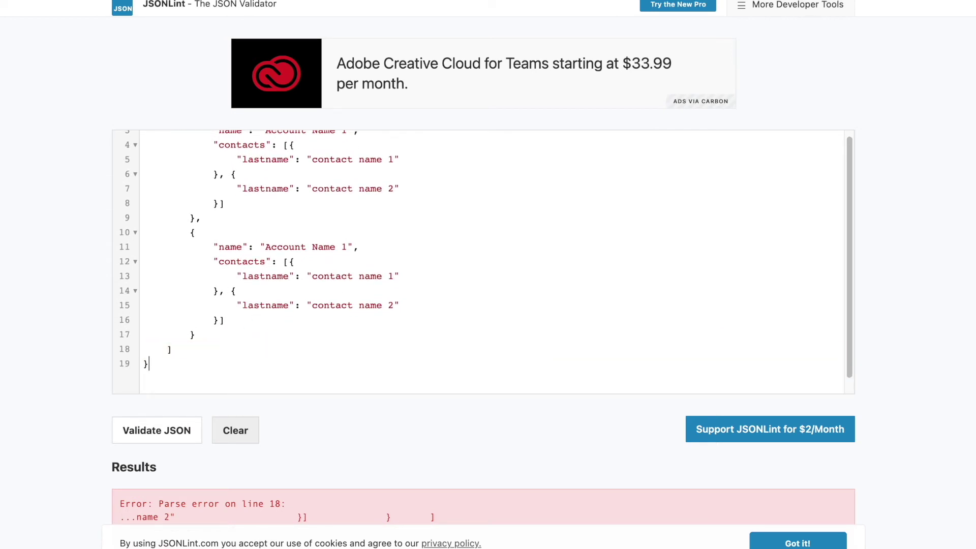
click(181, 430)
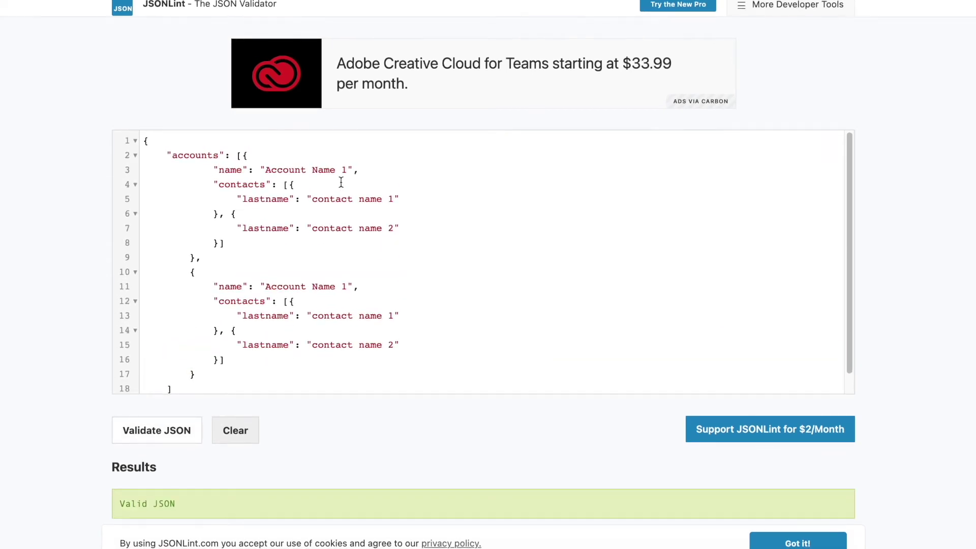
Set the lastname of the first account's first contact to "Contact from Account 1".
click(346, 173)
drag(330, 199, 393, 199)
text(Contact from Account 1)
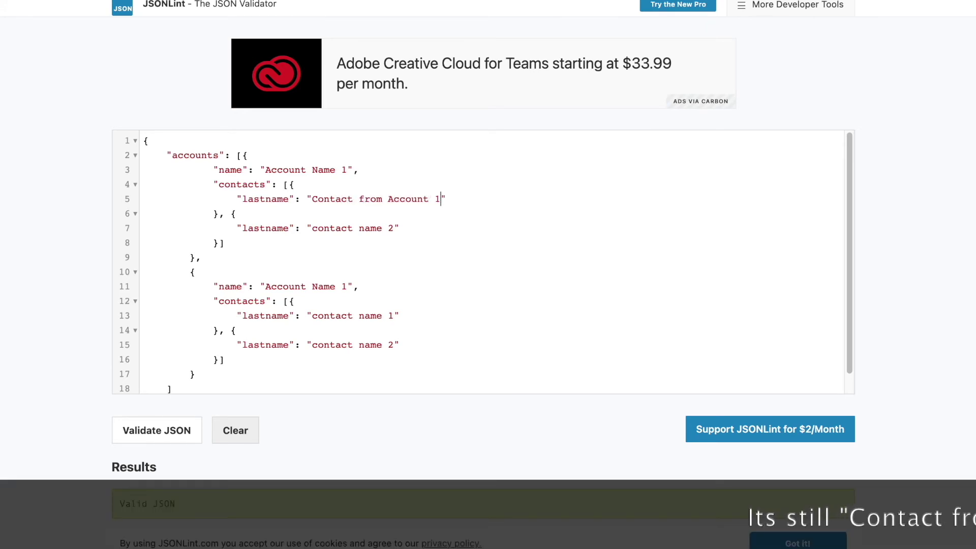
Set the lastname of the first account's second contact to "Contact from Account 2".
drag(312, 199, 443, 198)
key(ctrl+c)
drag(395, 229, 313, 228)
key(ctrl+v)
key(BackSpace)
text(2)
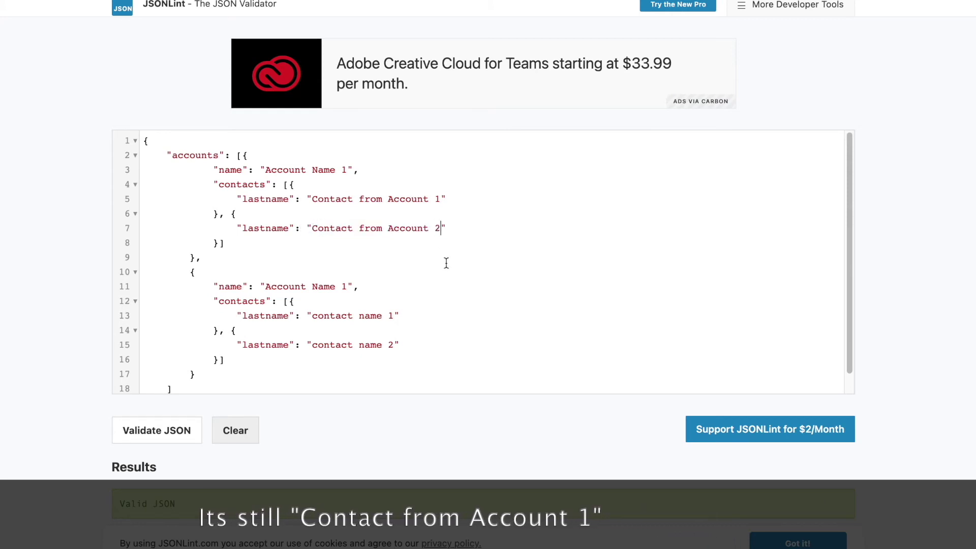
Set the second account's name to "Account Name 2" and both of its contacts' lastnames to "Contact from Account 2".
click(351, 286)
key(BackSpace)
text(2)
drag(392, 315, 312, 315)
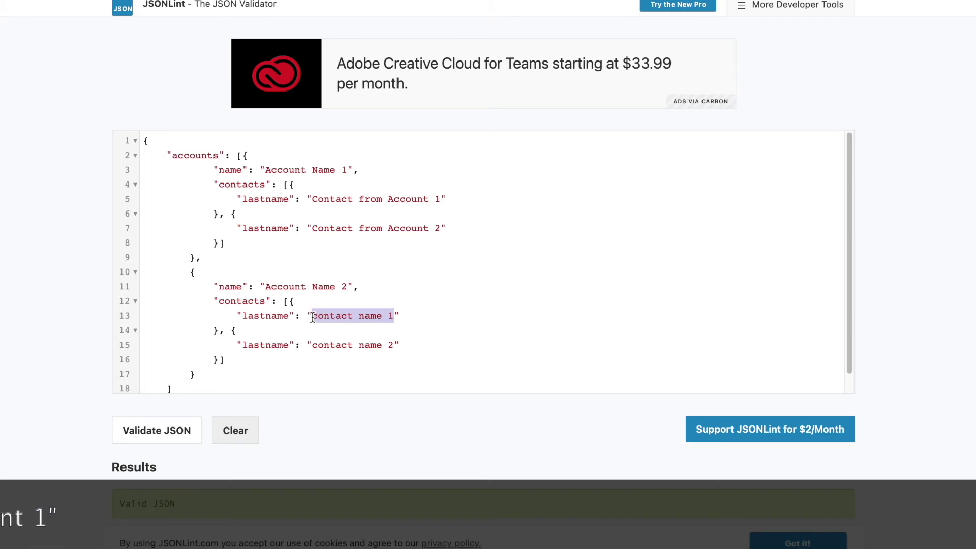
key(ctrl+v)
click(438, 316)
key(BackSpace)
text(2)
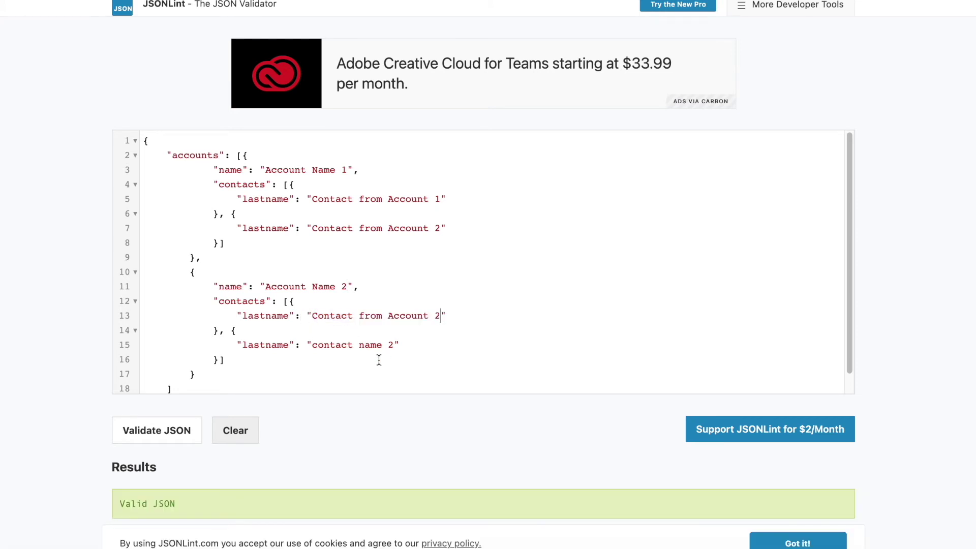
drag(394, 346, 312, 348)
key(ctrl+v)
key(BackSpace)
Prefix the lastnames in each account with "1st" for the first contact and "2nd" for the second contact.
click(312, 198)
text(1st)
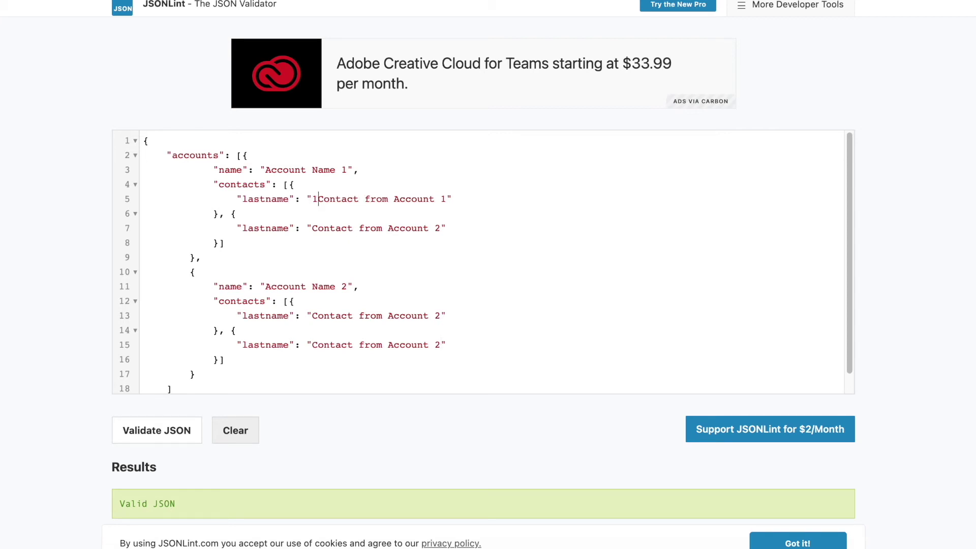
click(313, 229)
text(2)
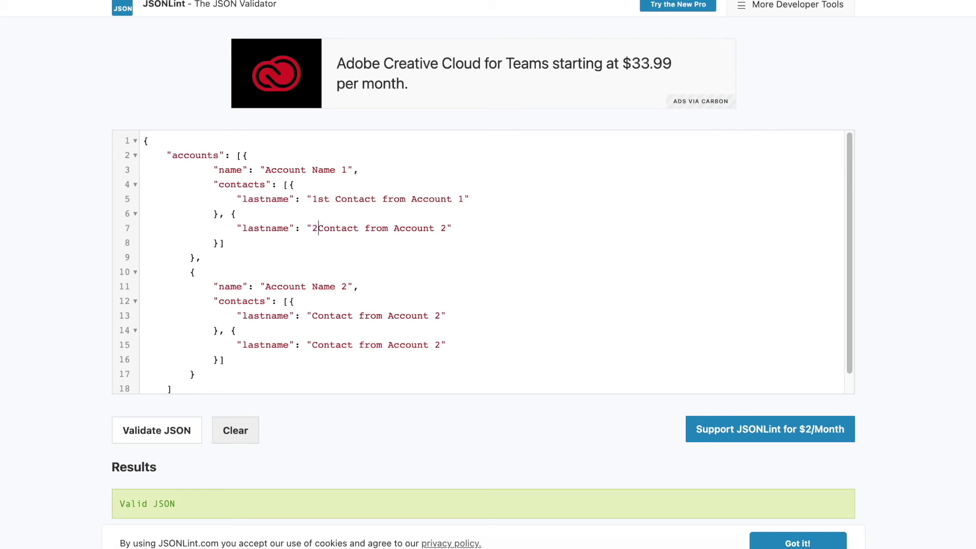
text(nd)
click(311, 316)
text(1st)
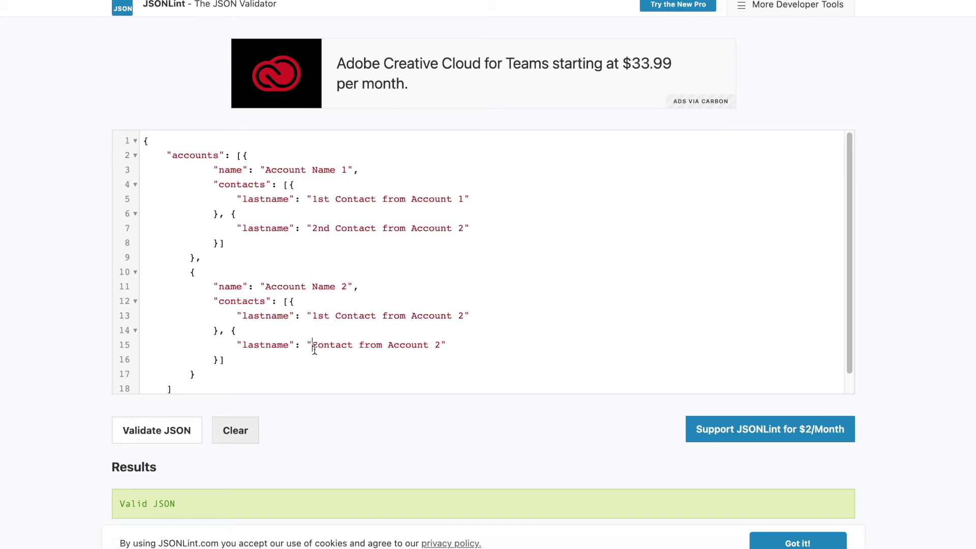
click(314, 346)
text(2nd)
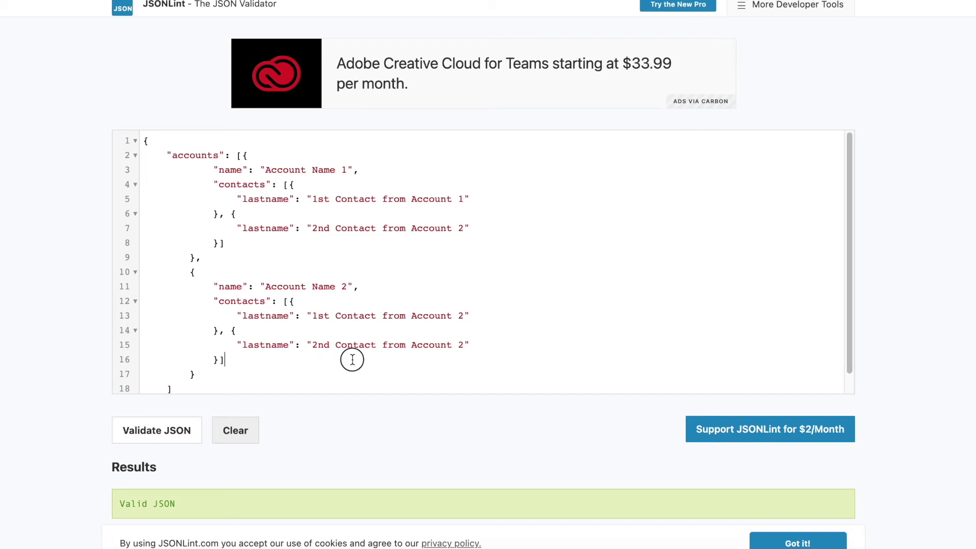
Copy the whole accounts JSON, switch to OmniStudio, and paste it as the input JSON for the field mappings of DR_MultiObjectMultipleRecordsInsert.
click(212, 368)
scroll(204, 224, down, 2)
scroll(207, 141, up, 2)
drag(212, 169, 326, 169)
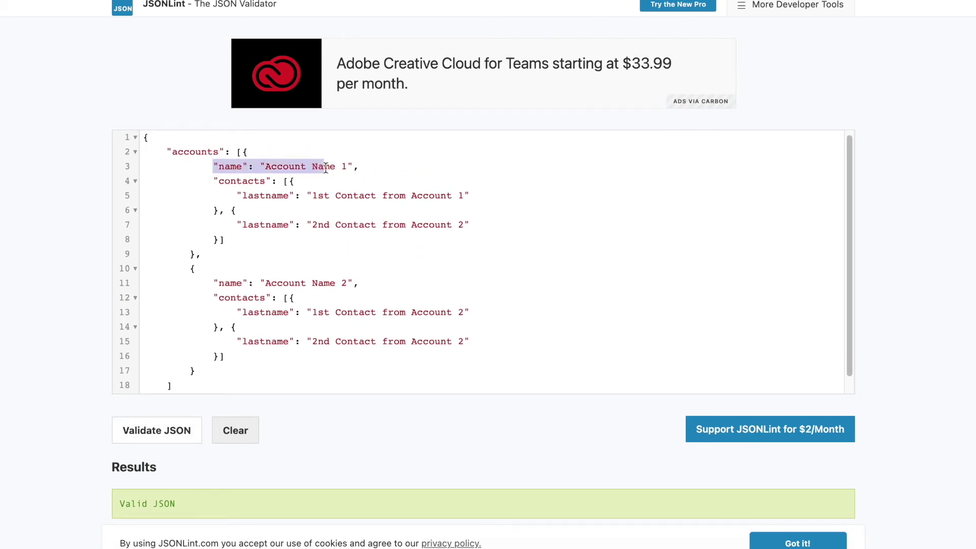
click(255, 246)
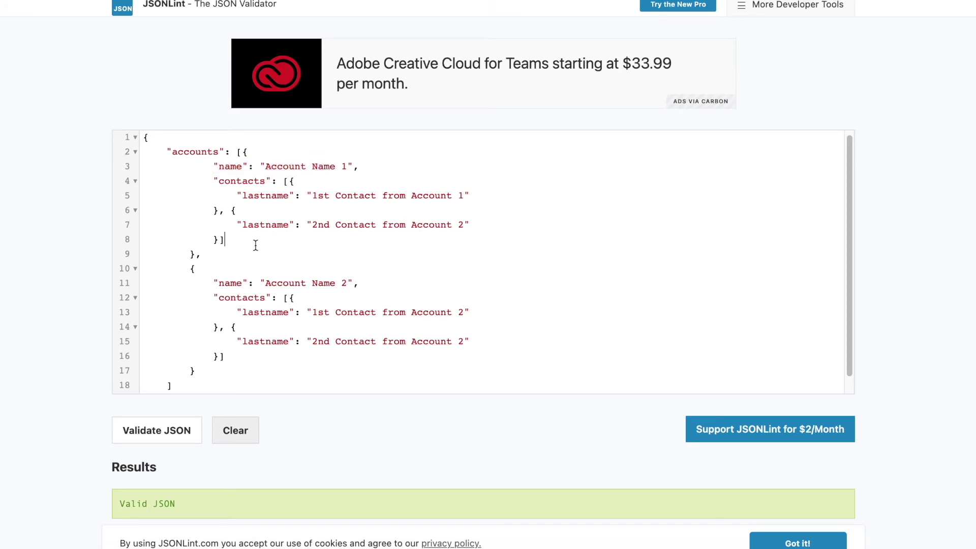
key(ctrl+a)
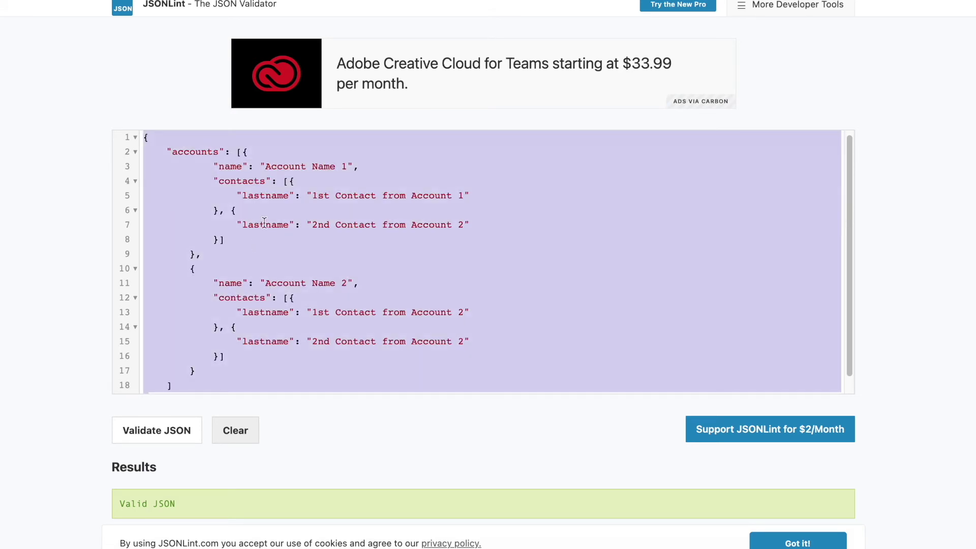
key(ctrl+shift+Tab)
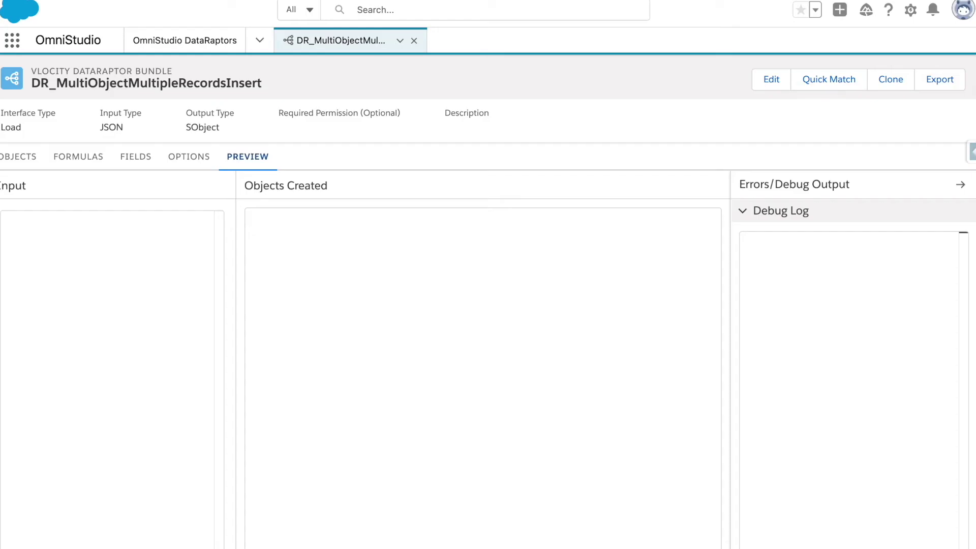
click(133, 158)
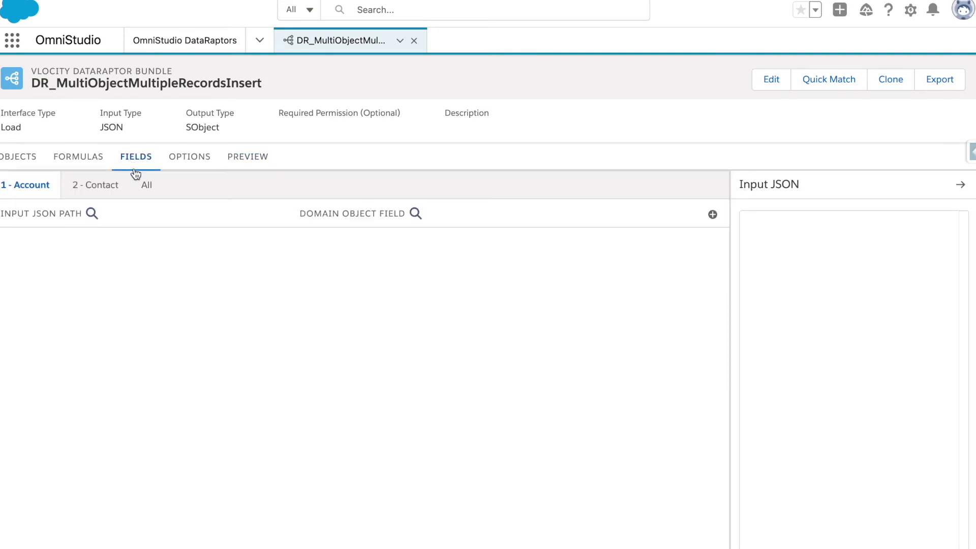
click(798, 297)
key(ctrl+v)
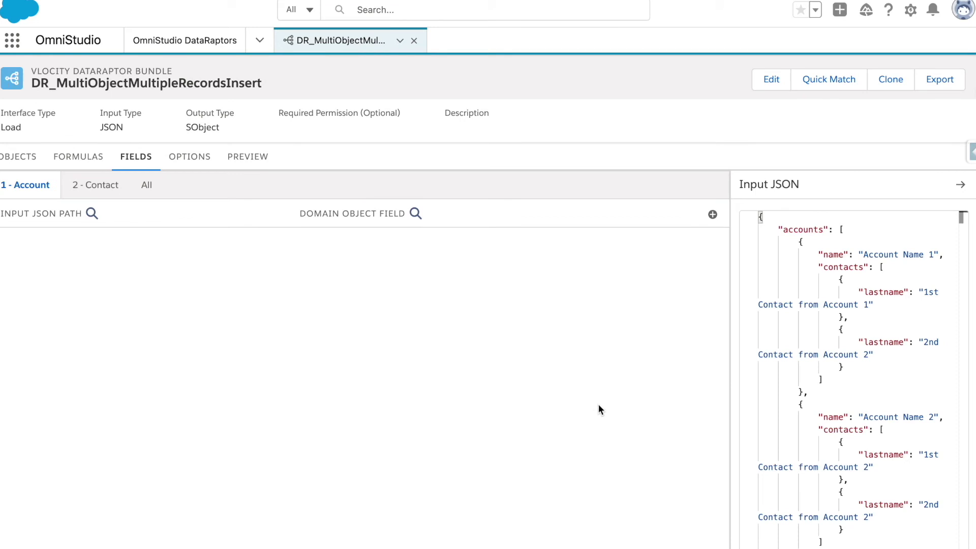
Add an Account field mapping from the JSON path accounts:name to the Name field.
click(712, 214)
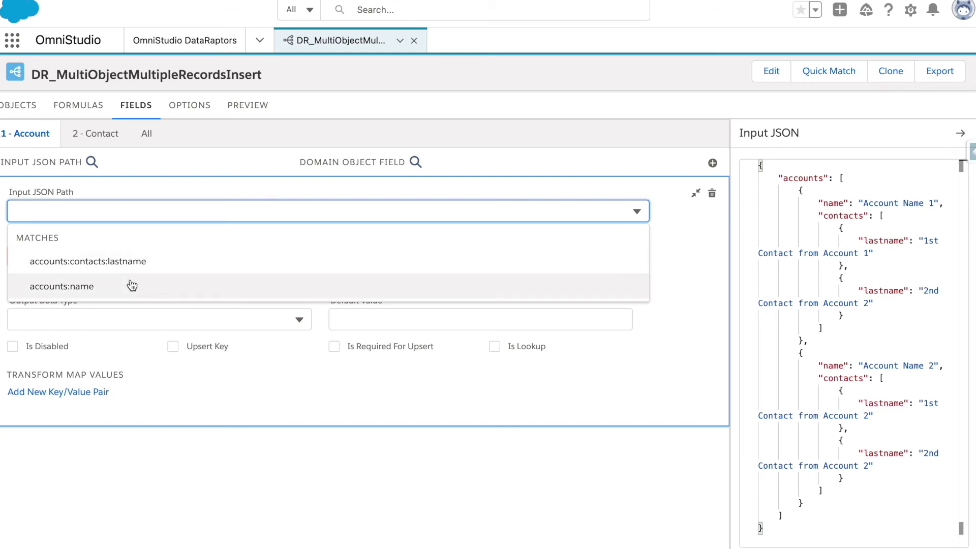
click(109, 289)
click(73, 252)
text(namr)
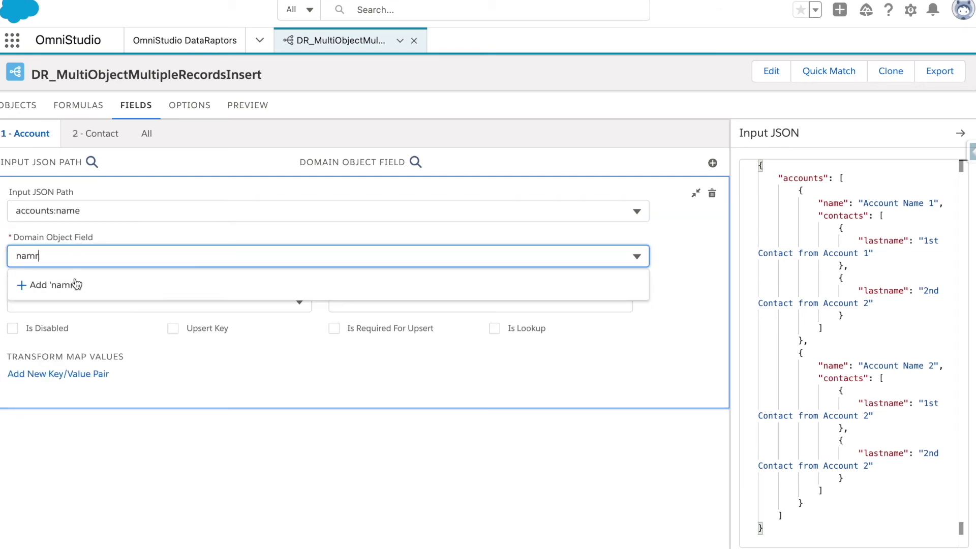
key(BackSpace)
click(76, 333)
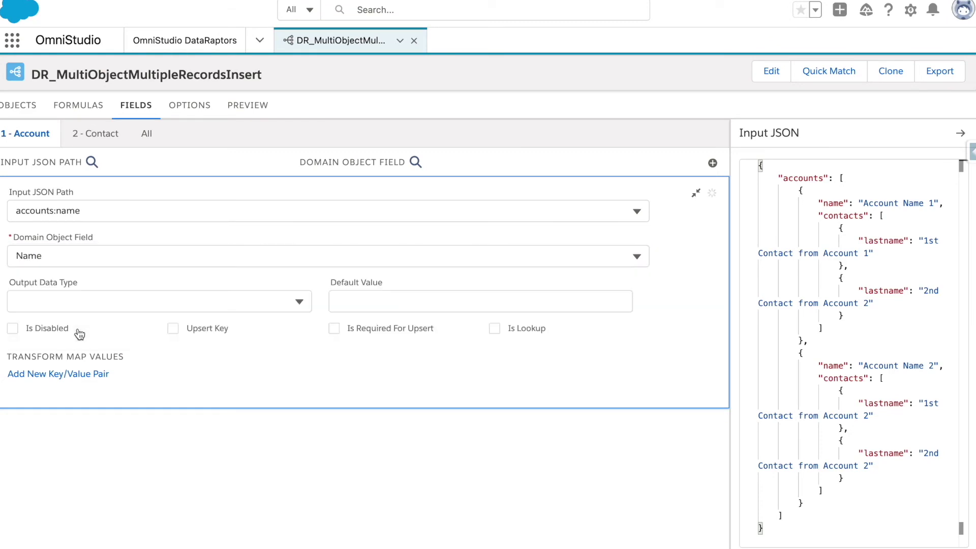
Add a Contact field mapping from the JSON path accounts:contacts:lastname to the LastName field.
click(111, 135)
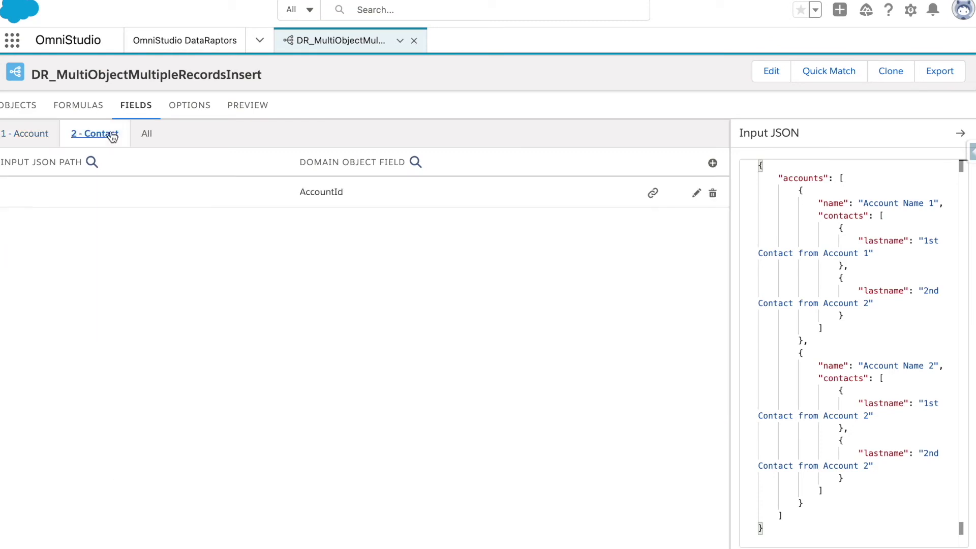
click(713, 162)
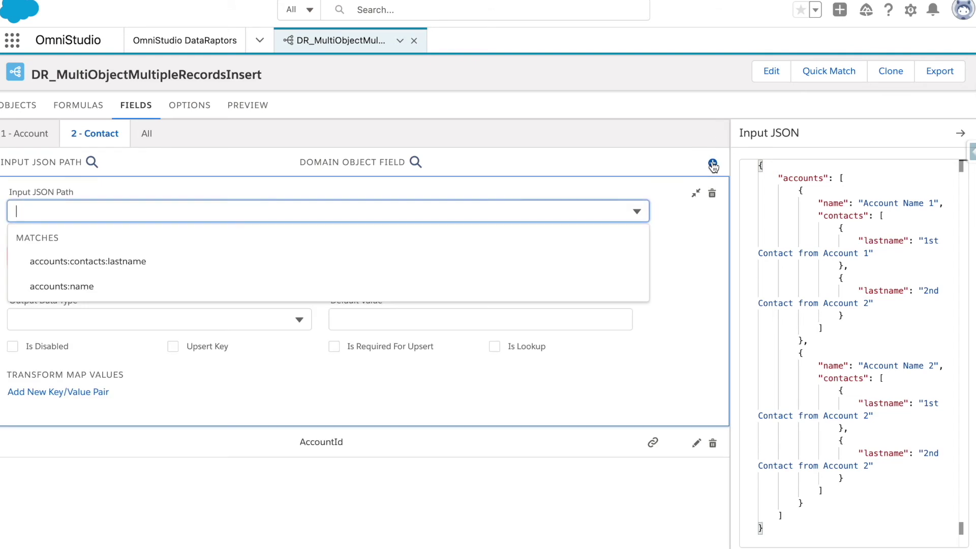
click(136, 263)
click(119, 256)
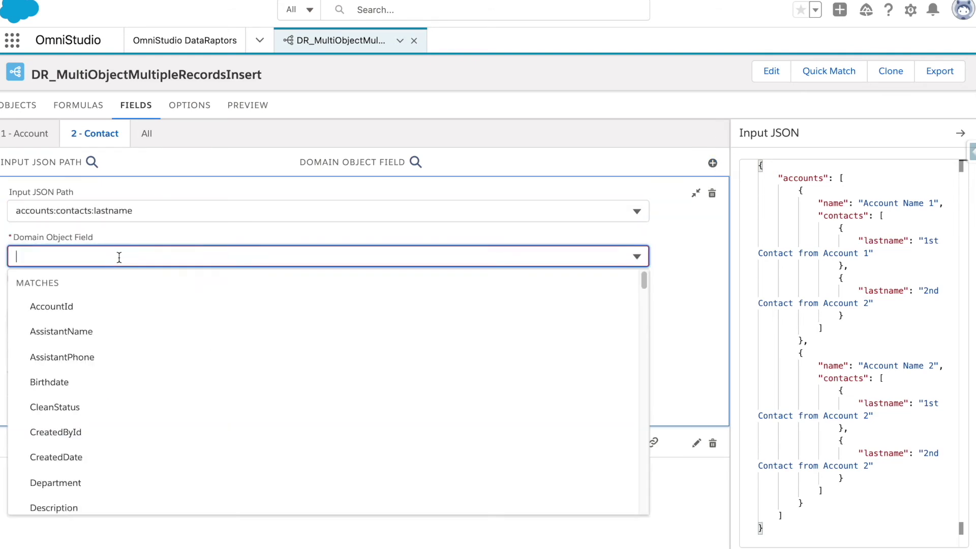
text(lastnam)
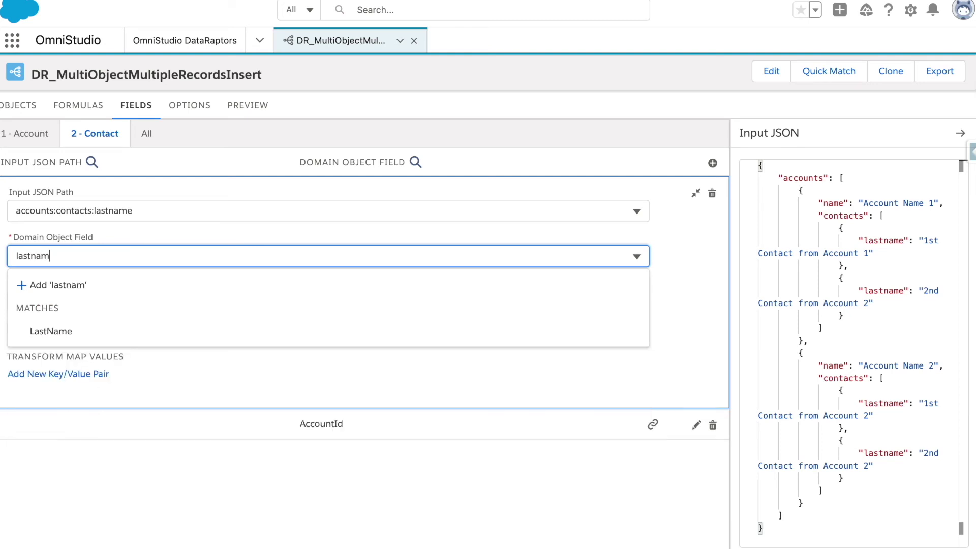
click(120, 334)
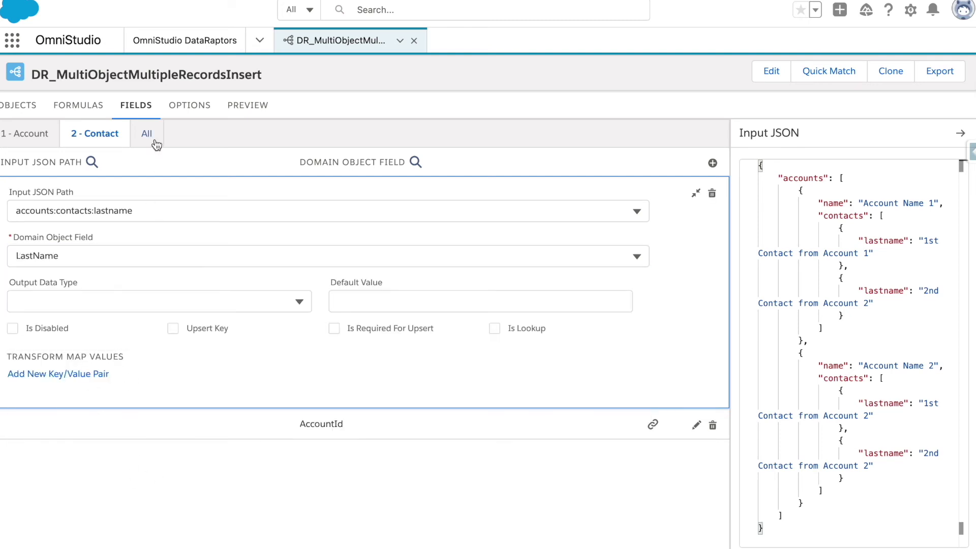
Execute the load preview with the copied accounts JSON as input and open the first created Account.
click(247, 108)
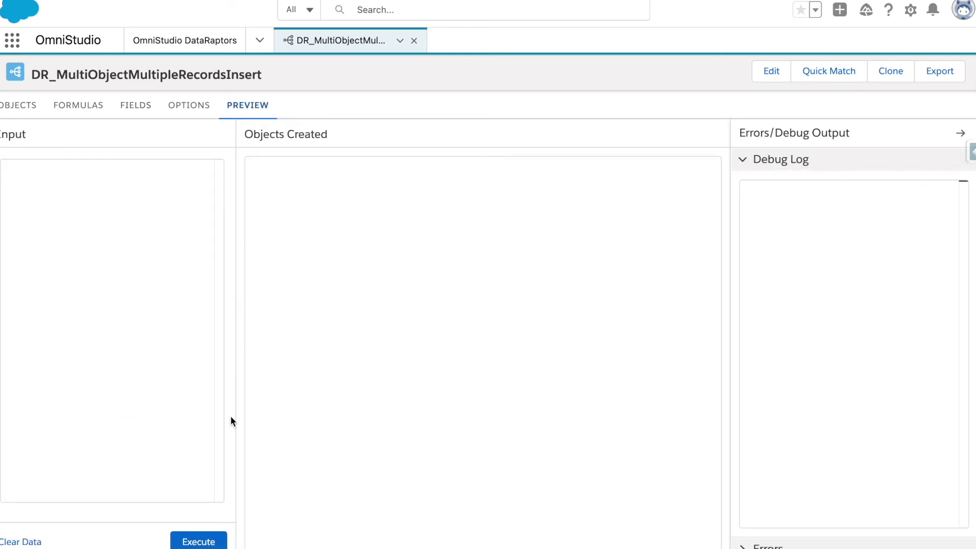
click(163, 374)
key(ctrl+v)
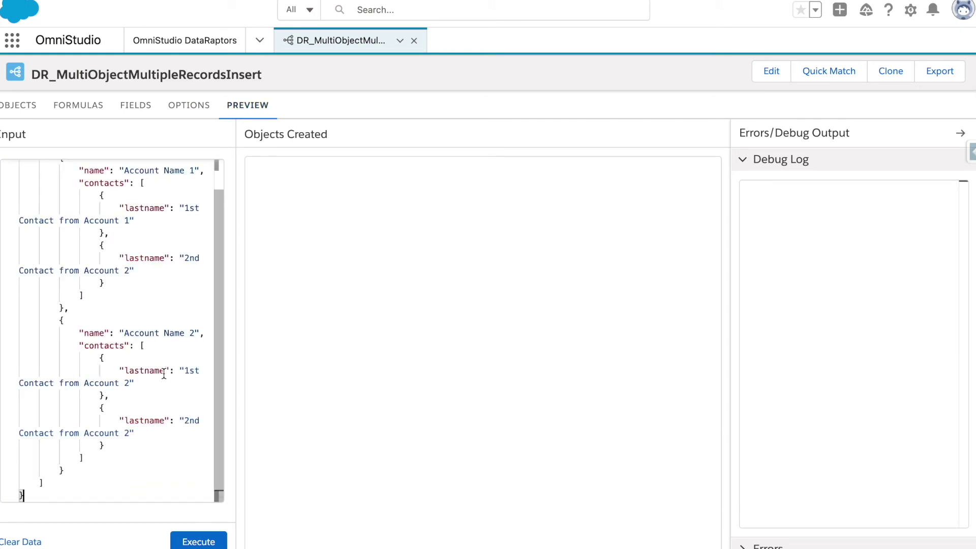
scroll(164, 310, up, 3)
scroll(165, 299, down, 3)
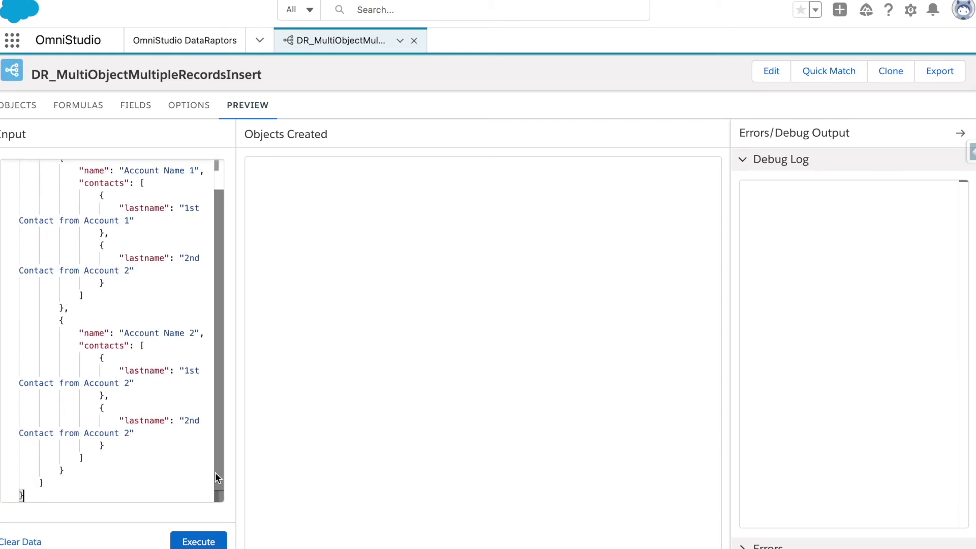
click(198, 541)
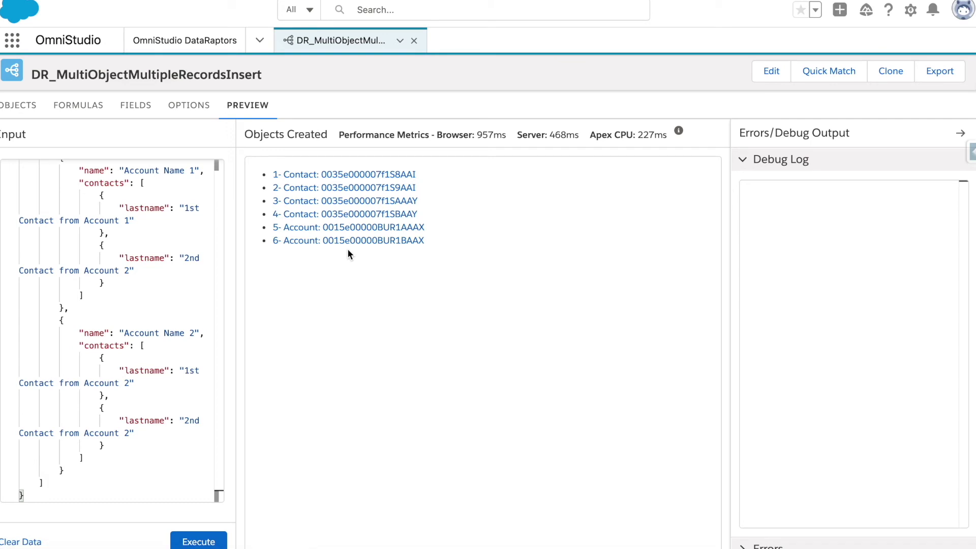
click(334, 226)
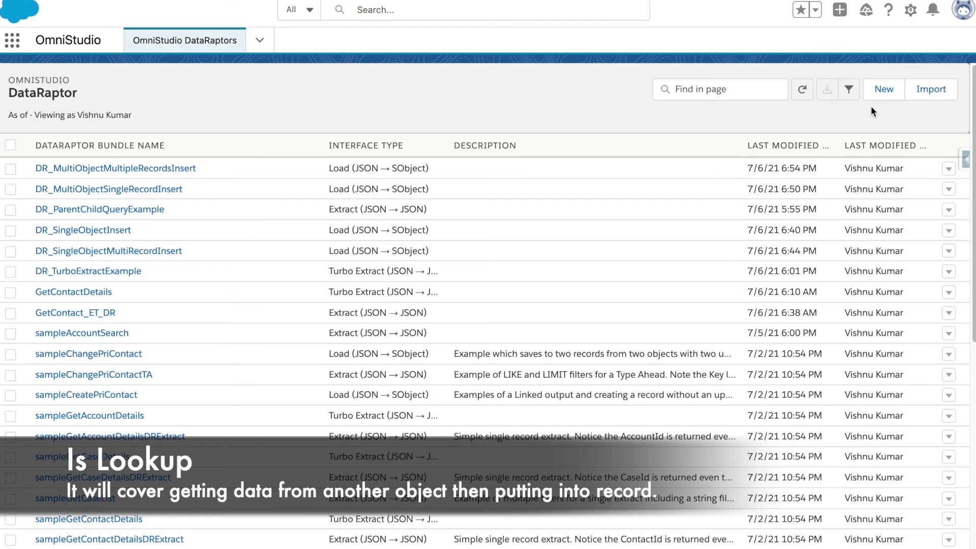
Create a DataRaptor named DR_IS_LookupExample with the interface type Load.
click(876, 96)
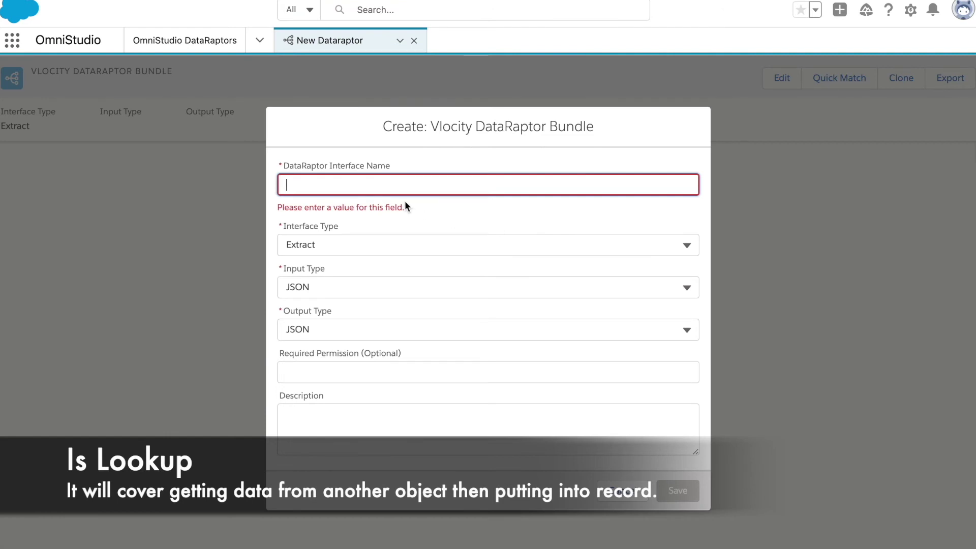
text(DR_IS_)
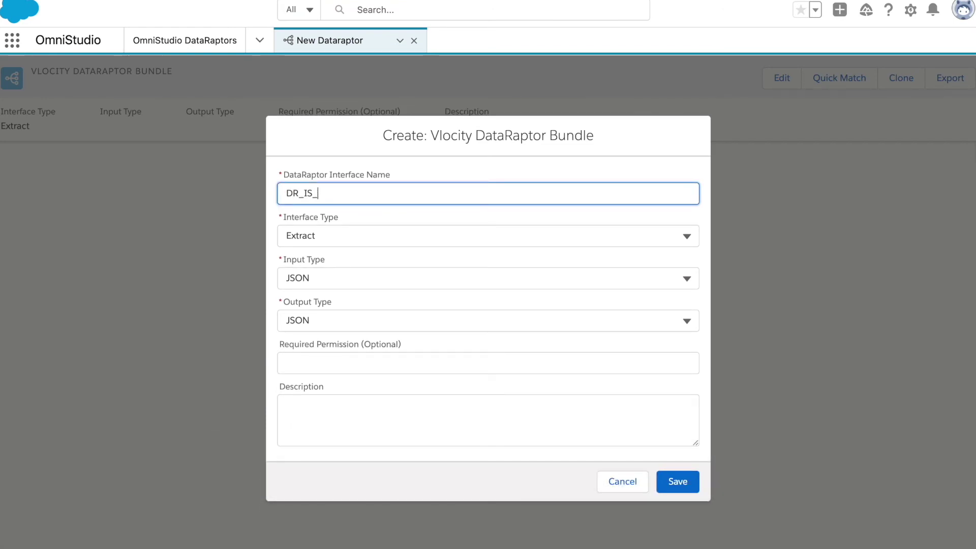
text(LookupExample)
click(440, 230)
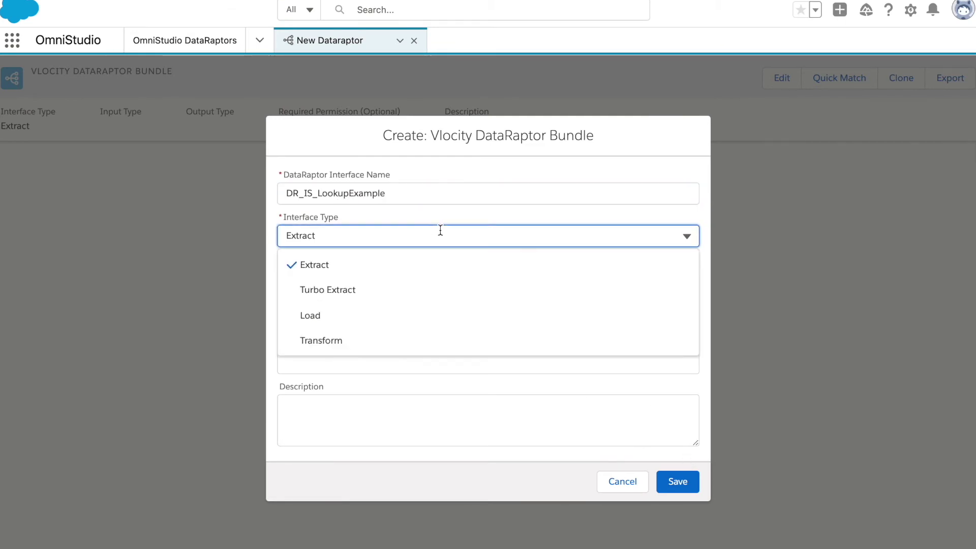
click(406, 316)
click(679, 502)
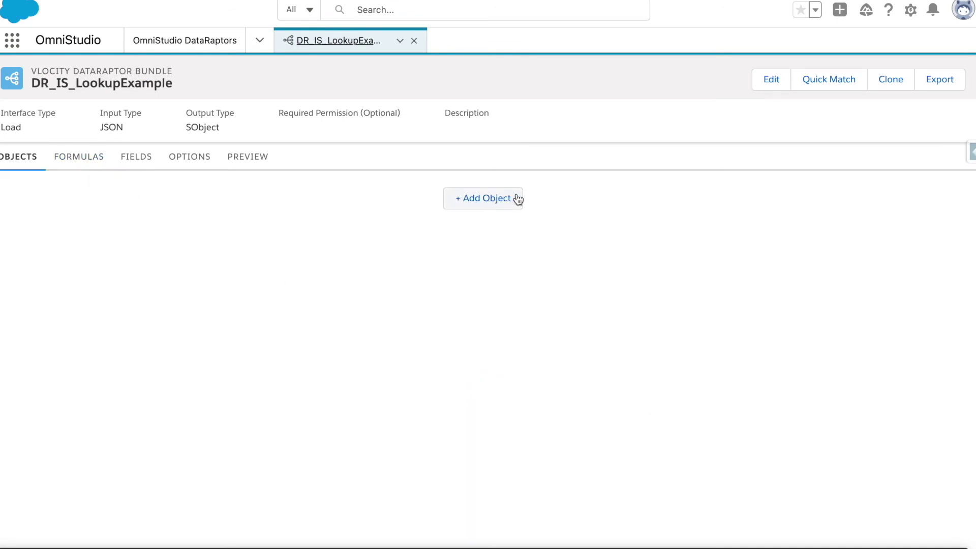
Add the Account object to the DR_IS_LookupExample DataRaptor.
click(514, 198)
click(313, 202)
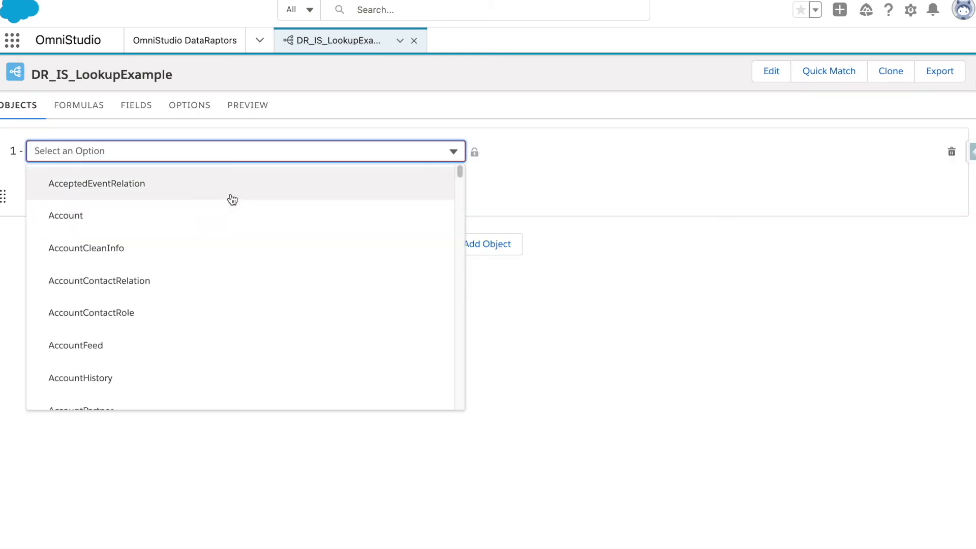
click(210, 224)
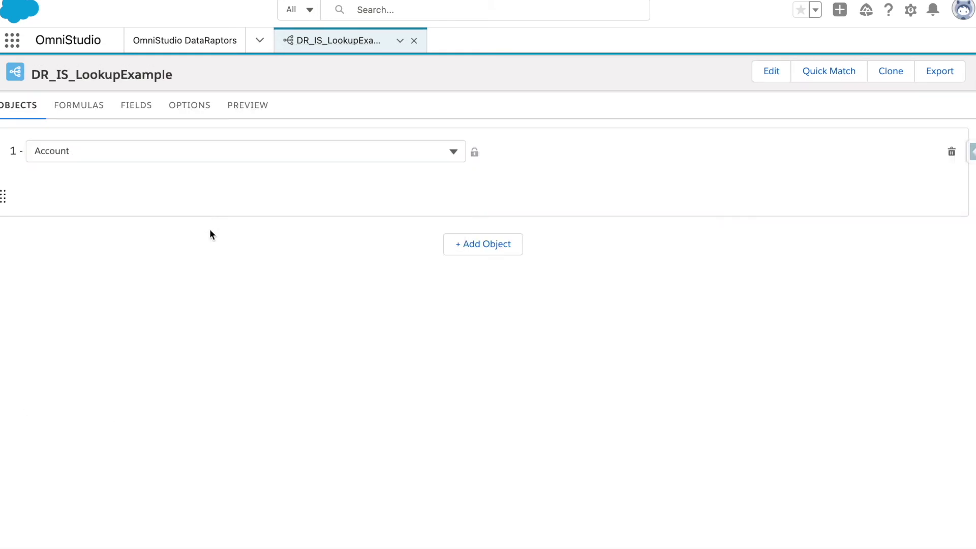
Add an Account field mapping from the JSON path name to the Name field.
click(147, 166)
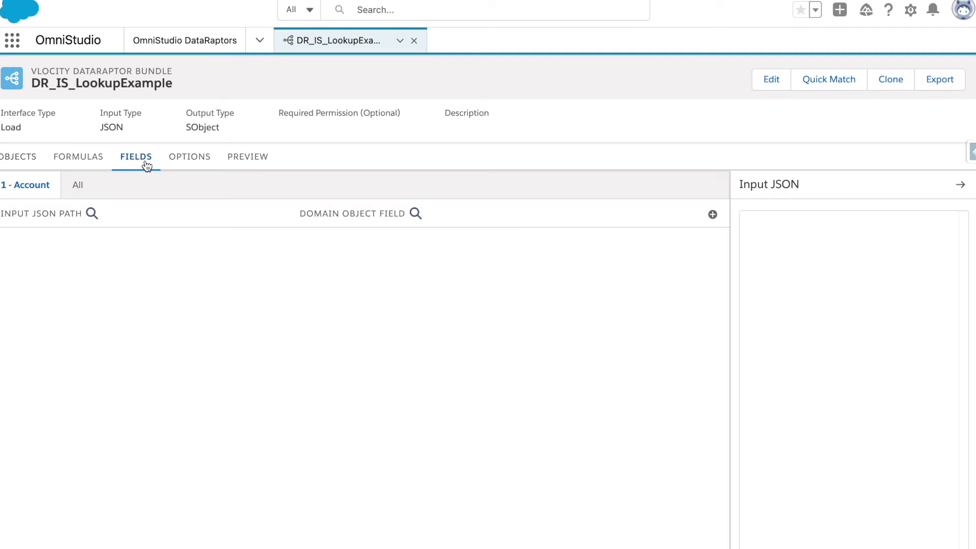
click(712, 214)
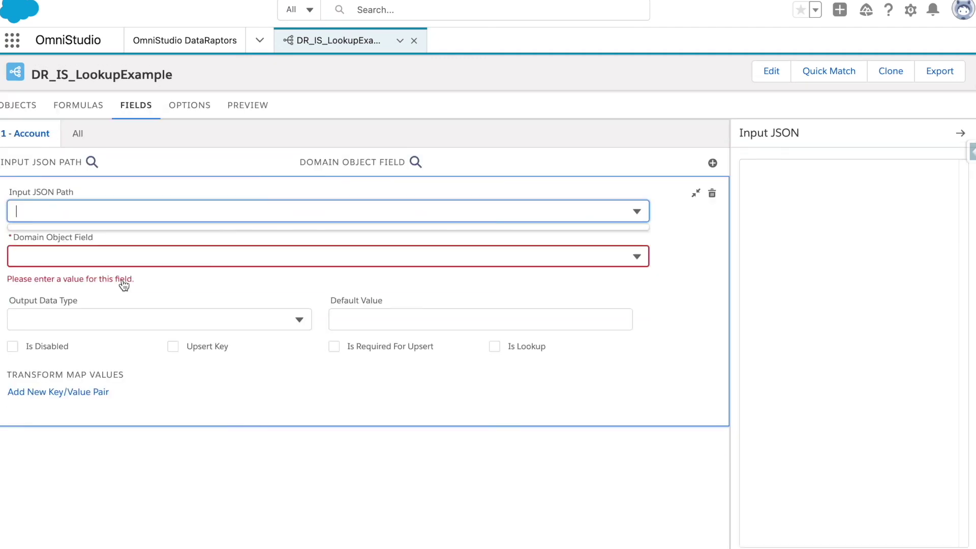
text(name)
click(98, 240)
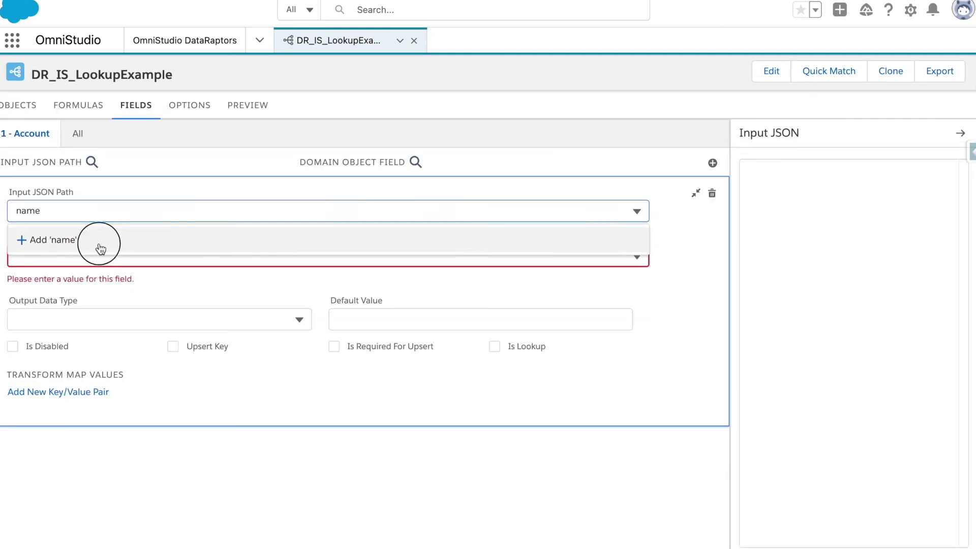
click(98, 256)
text(nam)
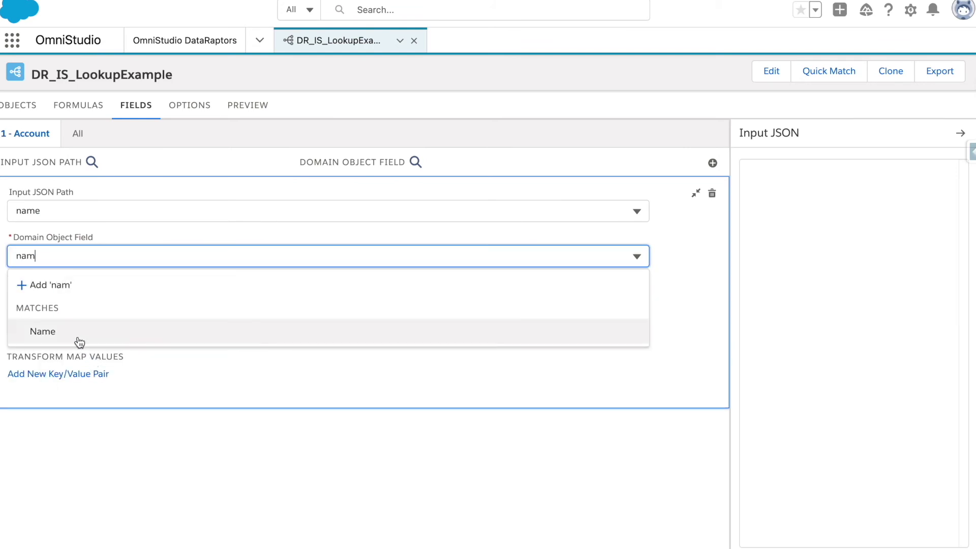
click(79, 336)
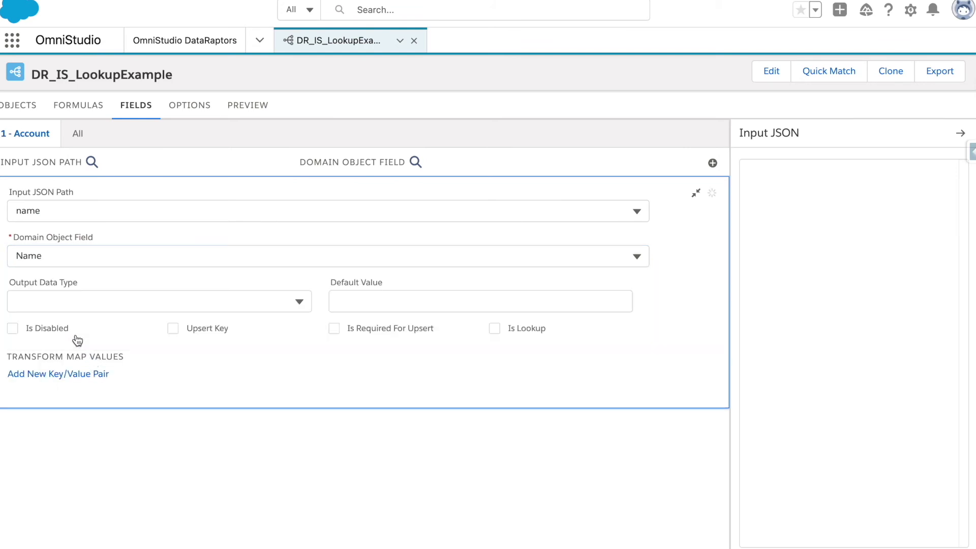
Add a second Account field mapping from the JSON path username to the Website field.
scroll(229, 447, up, 2)
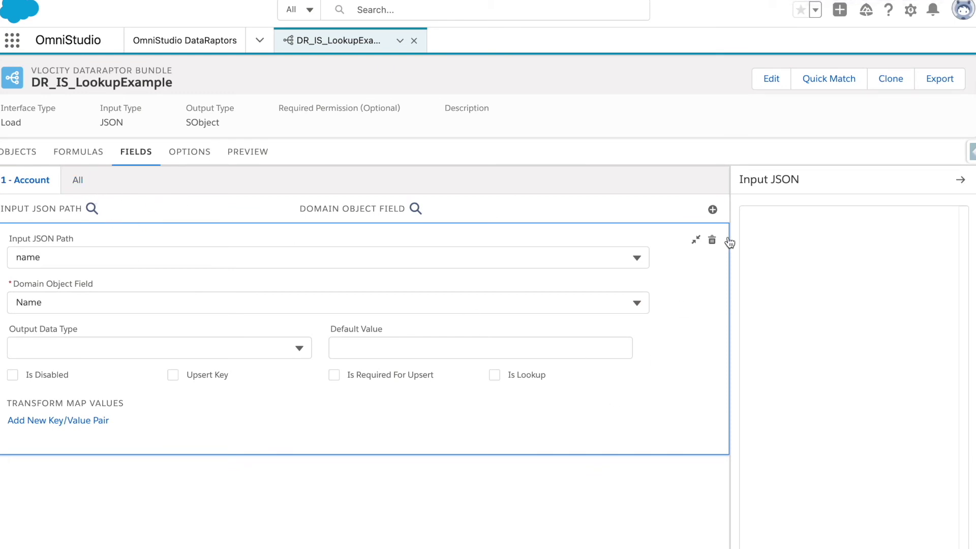
click(713, 209)
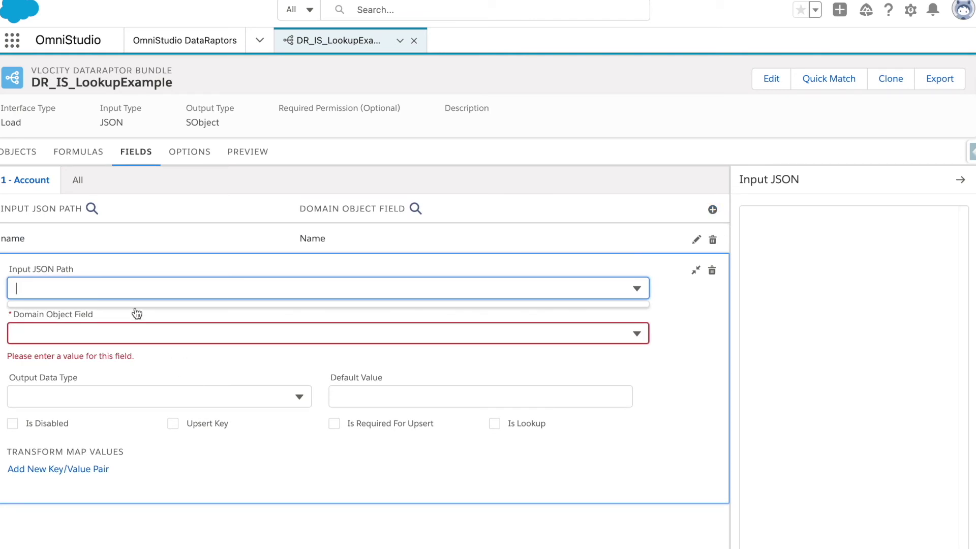
text(web)
key(ctrl+a)
key(BackSpace)
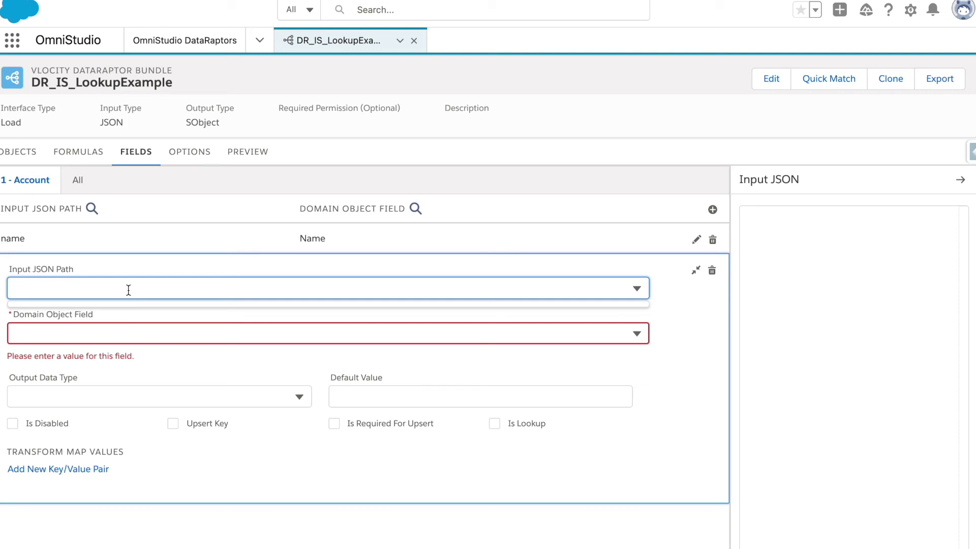
text(username)
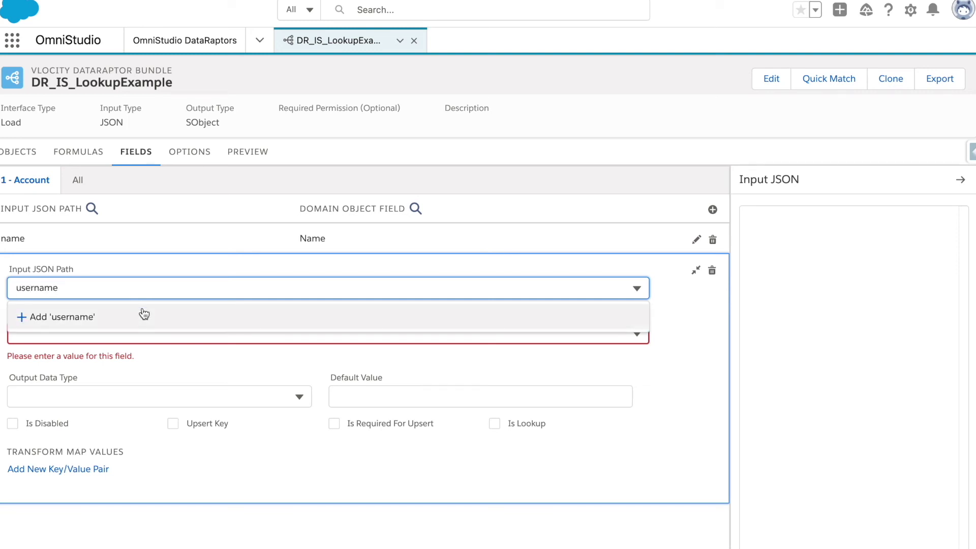
click(142, 315)
click(126, 337)
text(websi)
click(112, 389)
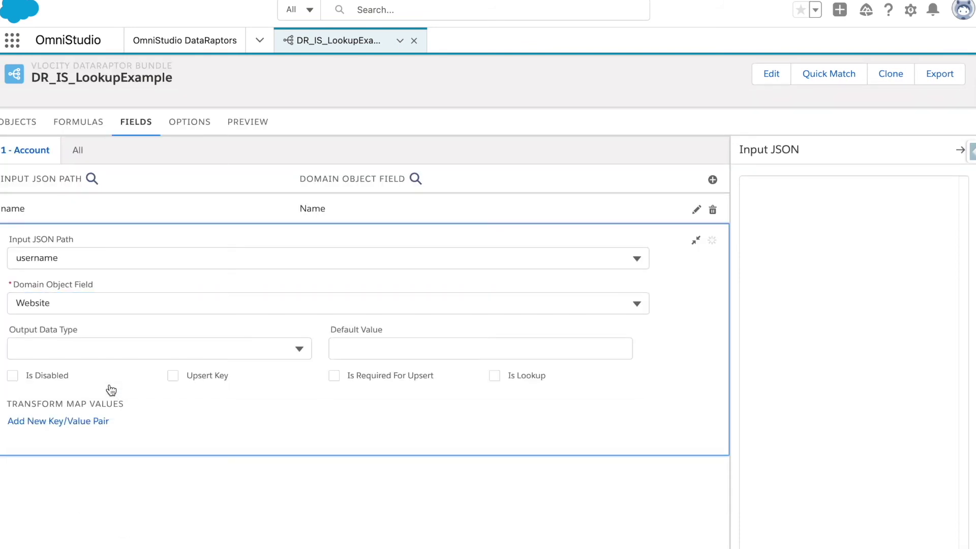
Mark the username mapping as Is Lookup and set its lookup object to User.
click(494, 375)
scroll(396, 426, down, 1)
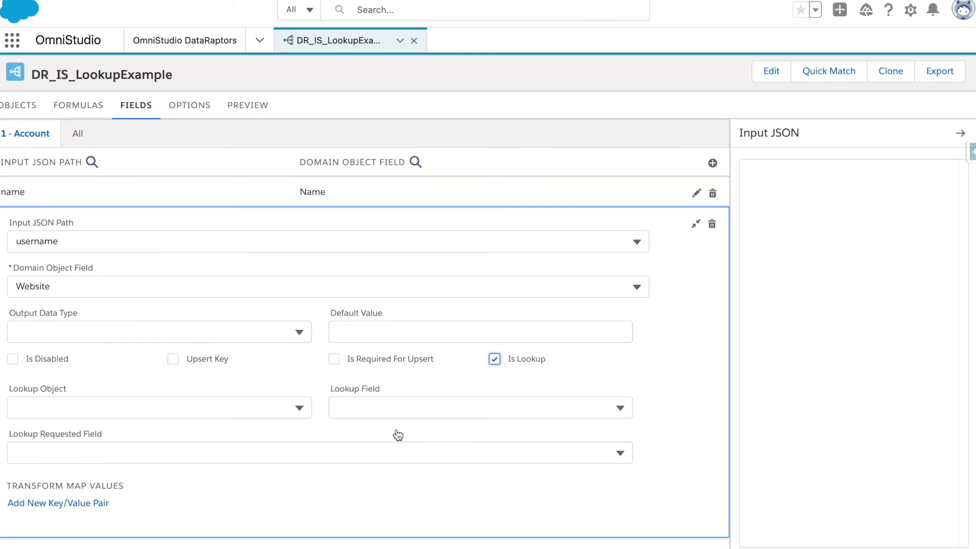
click(169, 410)
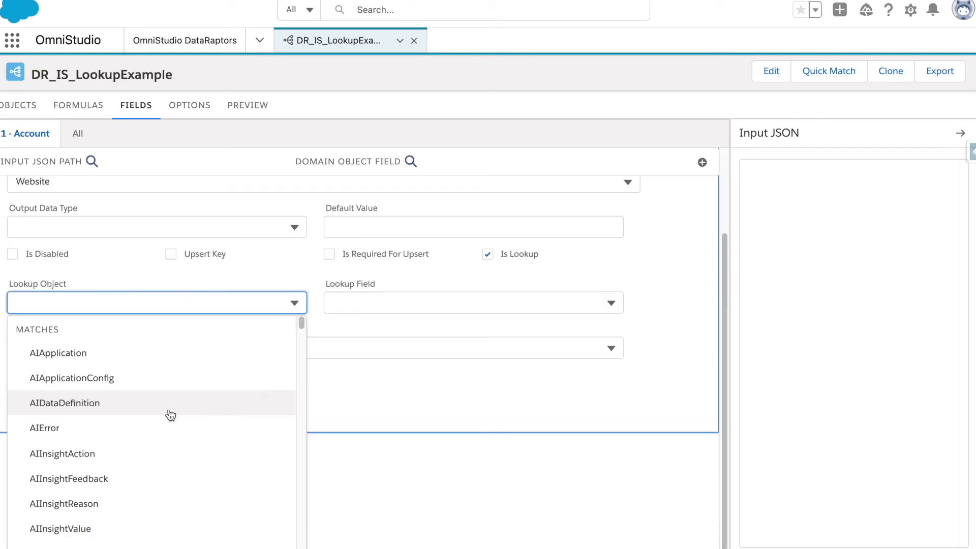
text(user)
scroll(153, 431, down, 2)
scroll(153, 431, down, 3)
click(150, 430)
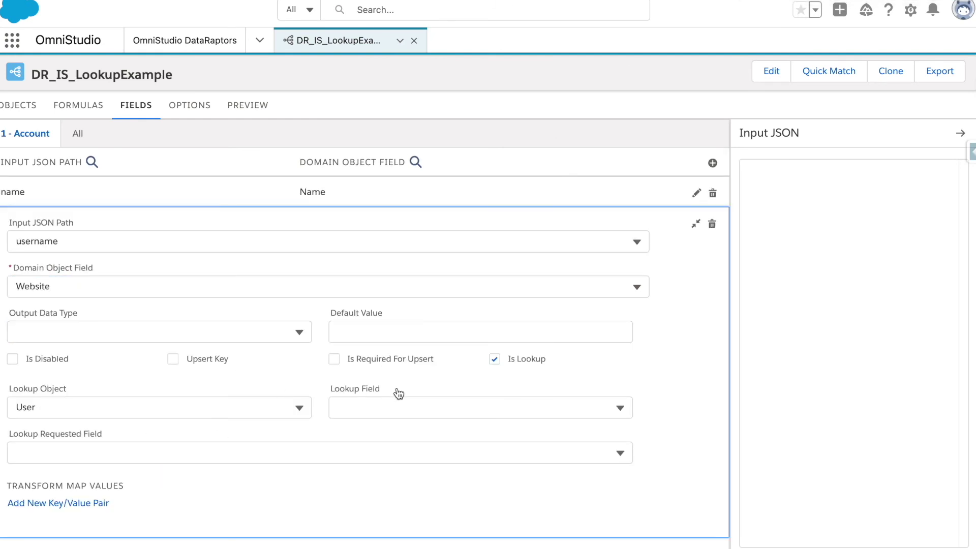
Set the username mapping's lookup field to Username and its lookup requested field to Email.
click(396, 405)
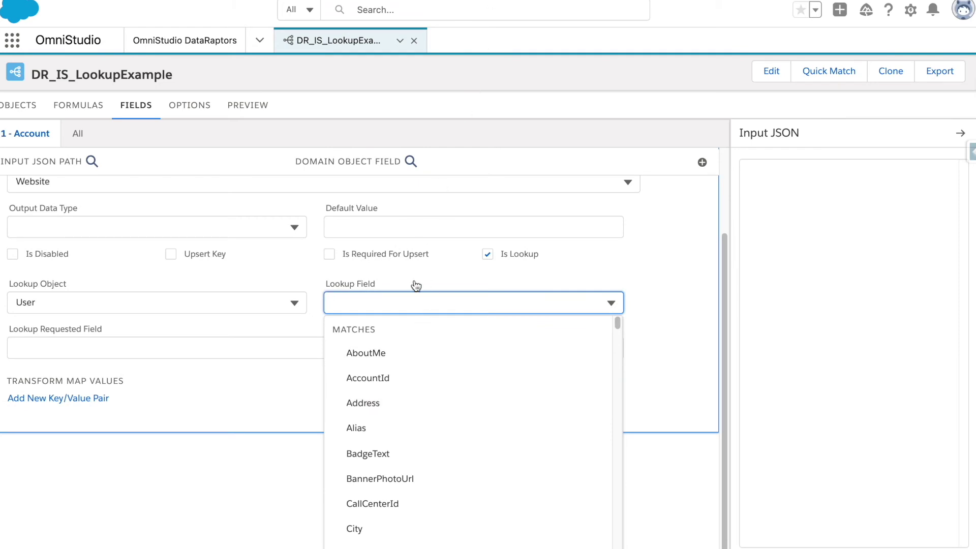
text(userna)
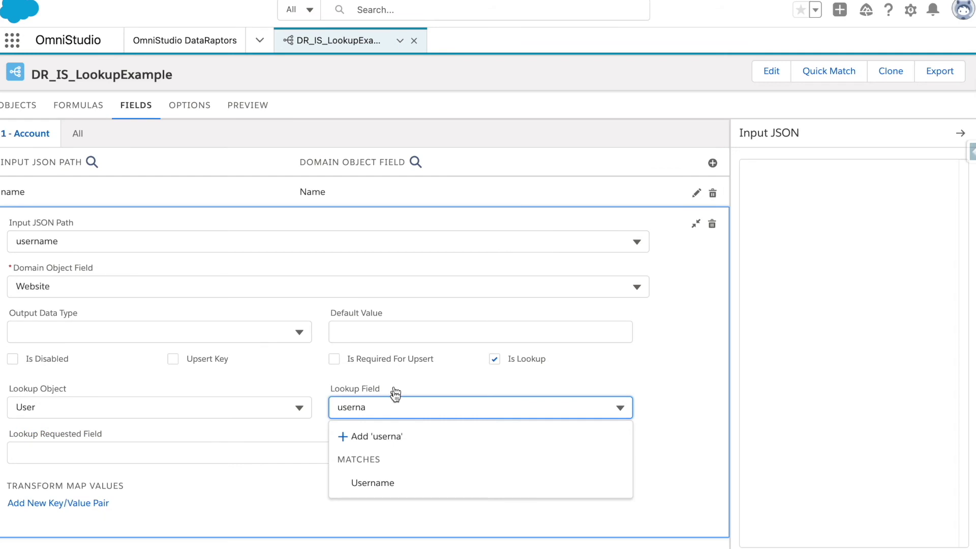
click(387, 491)
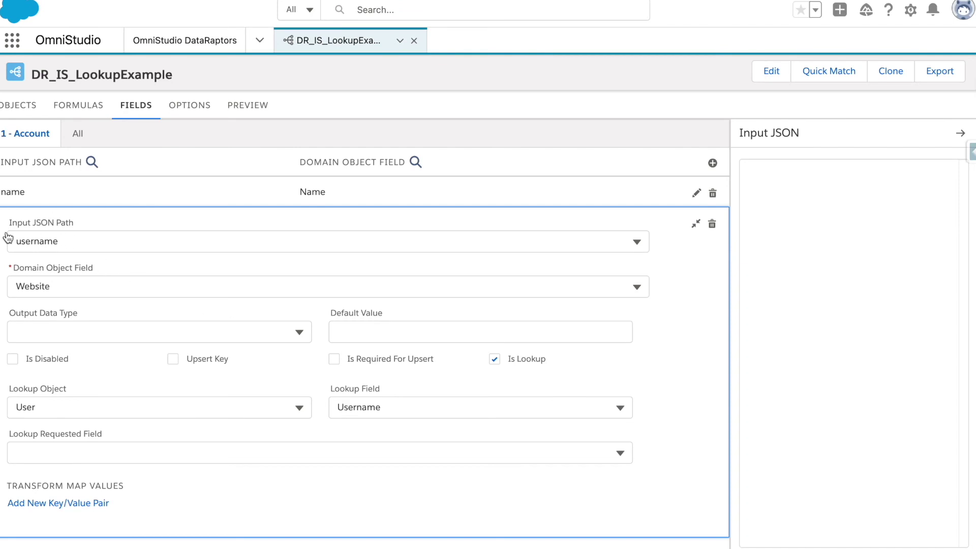
click(84, 454)
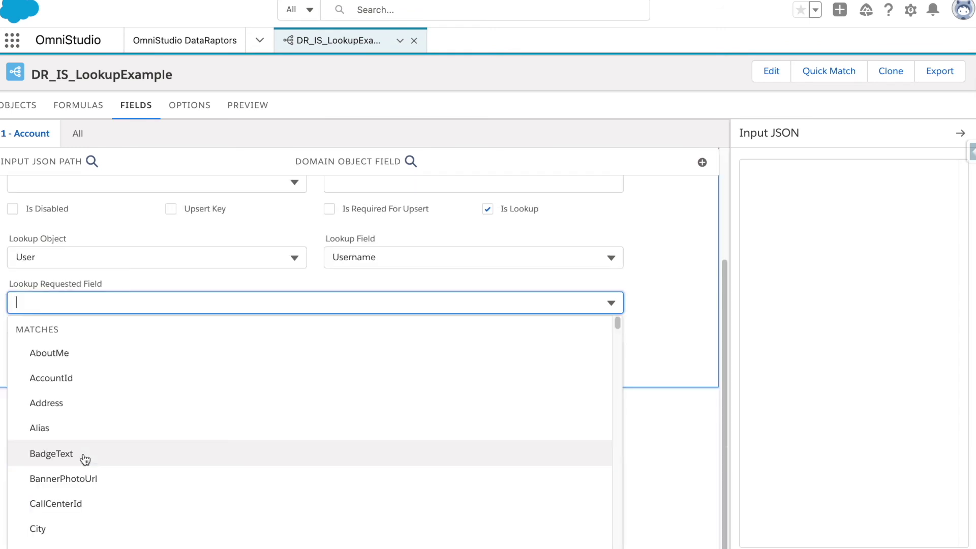
text(email)
click(120, 386)
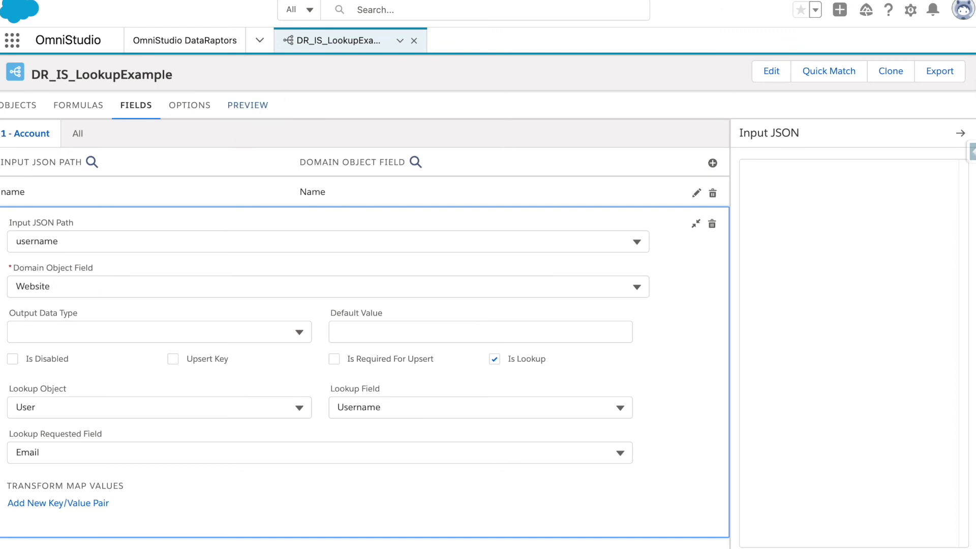
Copy the username from the user's detail page in Setup.
click(910, 14)
click(875, 59)
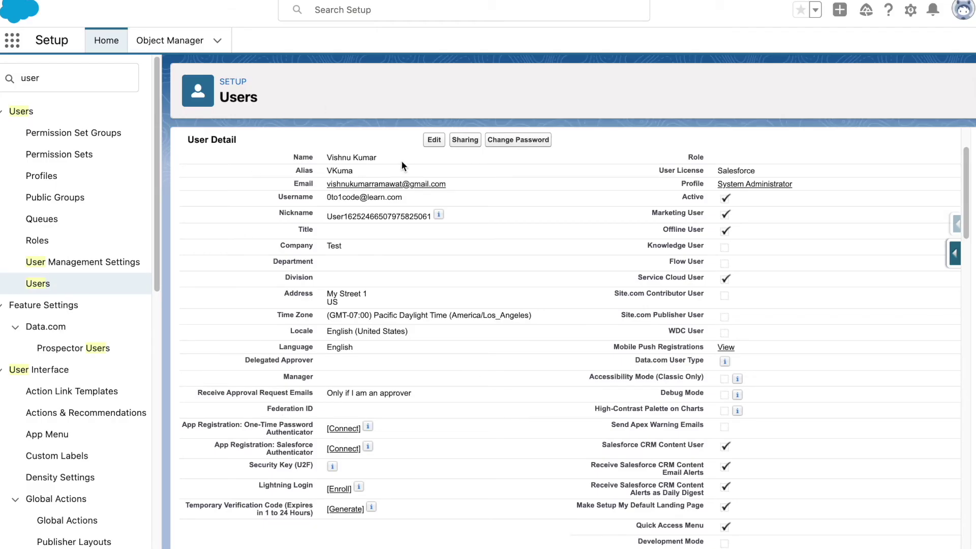
drag(402, 199, 326, 199)
key(ctrl+c)
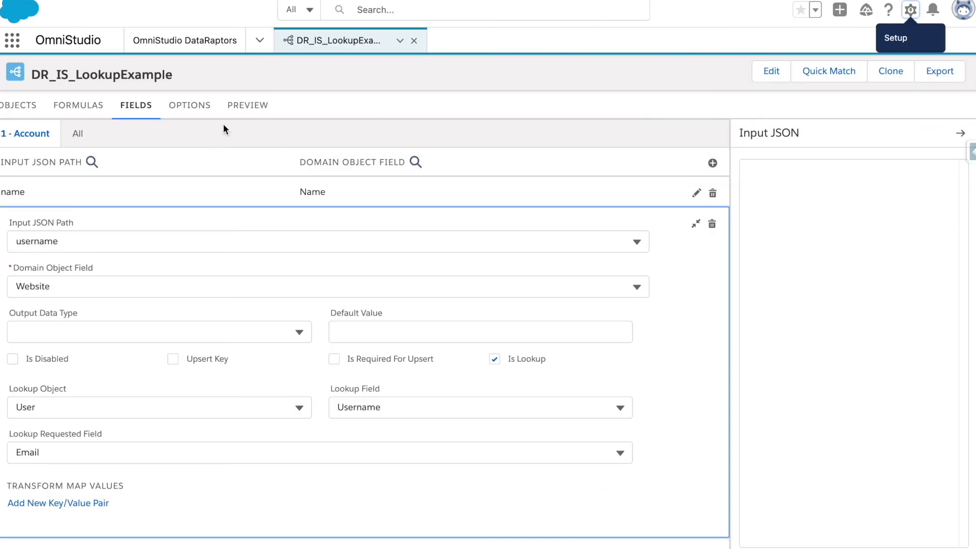
Execute the load preview with JSON input containing the name "Lookup Account" and the copied username.
click(248, 105)
click(169, 185)
text({)
key(Return)
text("name" : "Lookup Account",)
key(Return)
text("username" : ")
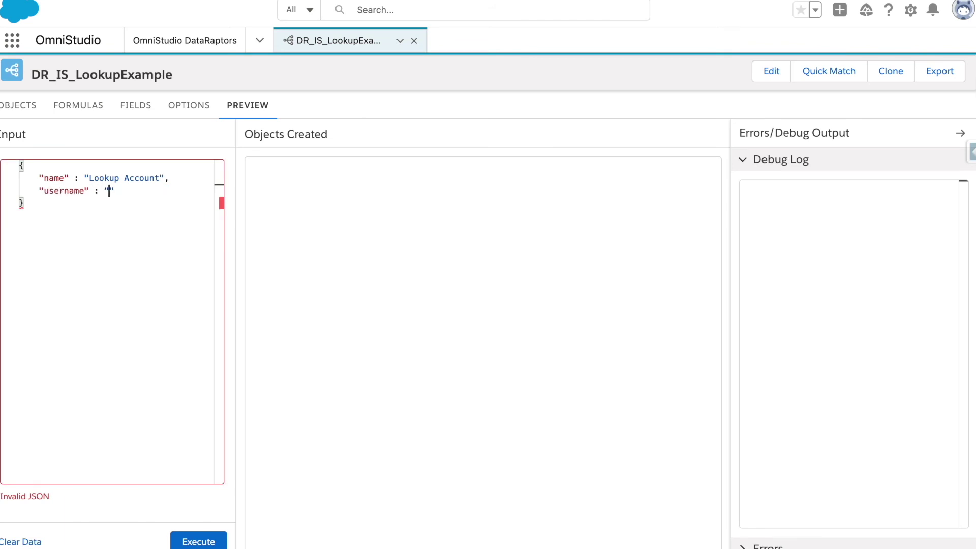
key(ctrl+v)
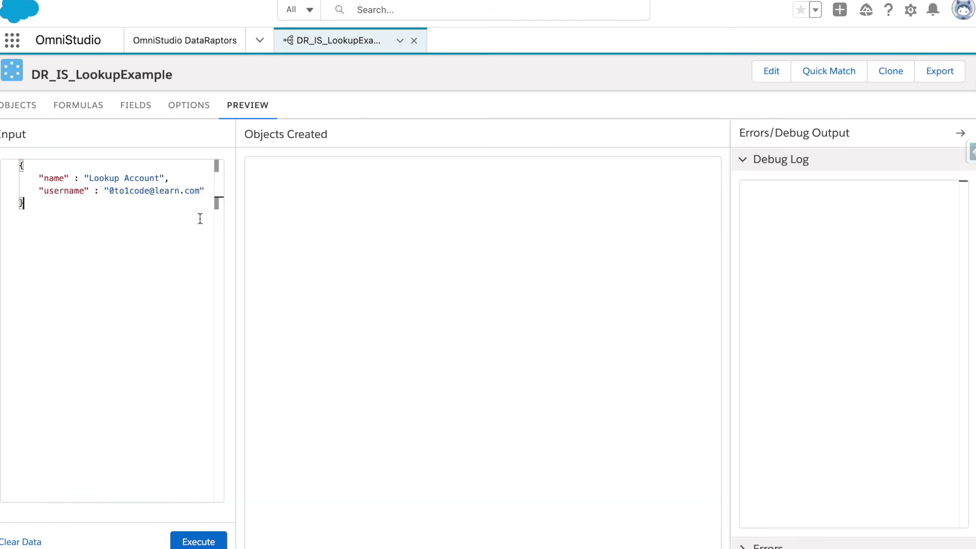
click(198, 536)
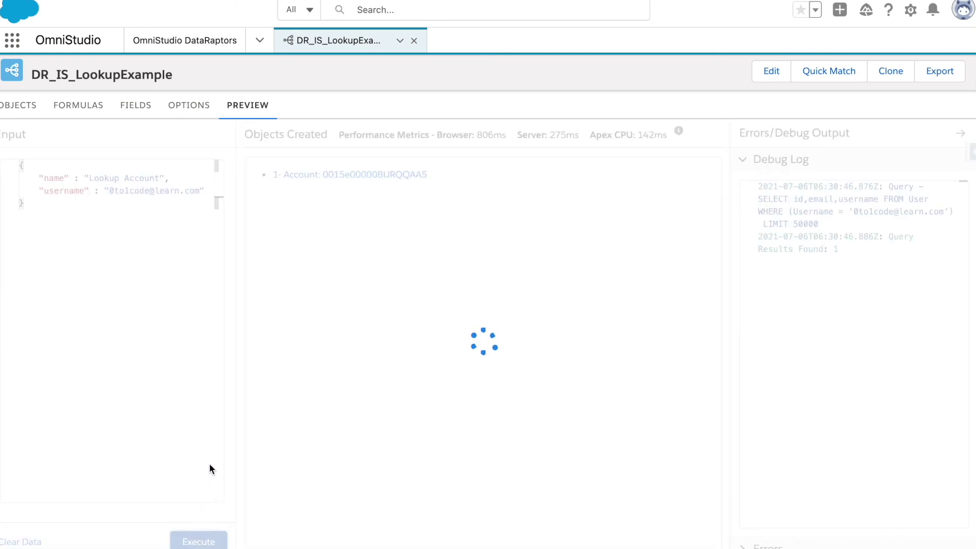
Examine the lookup query in the debug log, then check the created Account's name and website in its details.
drag(826, 224, 755, 202)
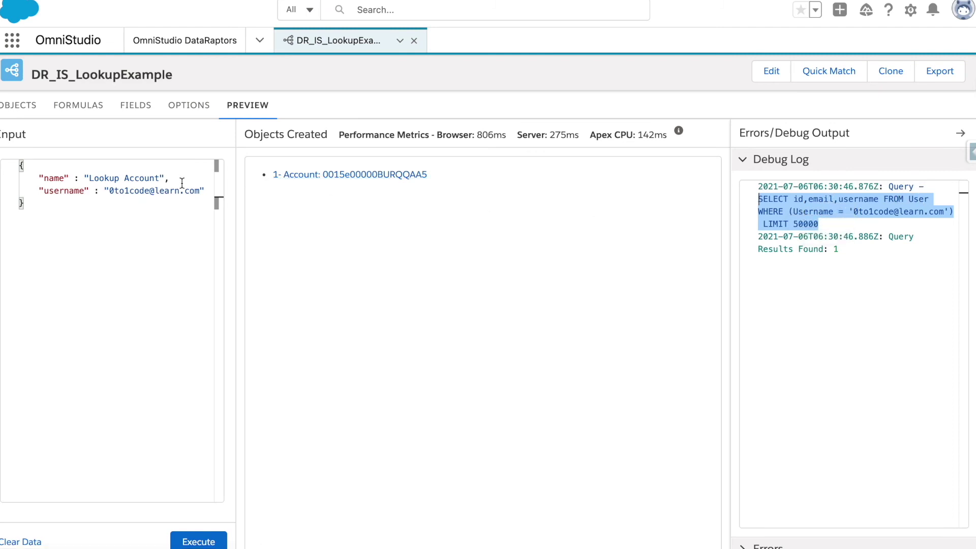
click(307, 183)
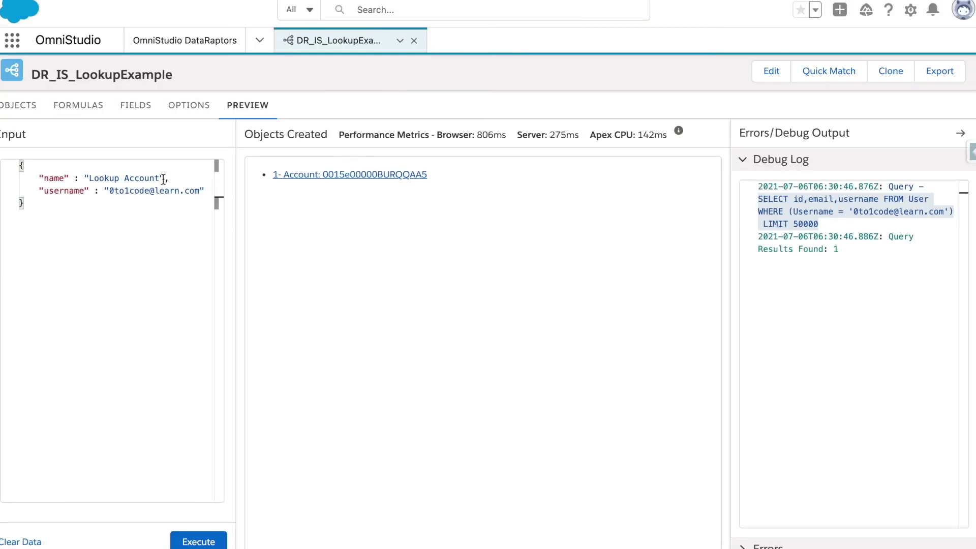
drag(162, 179, 80, 177)
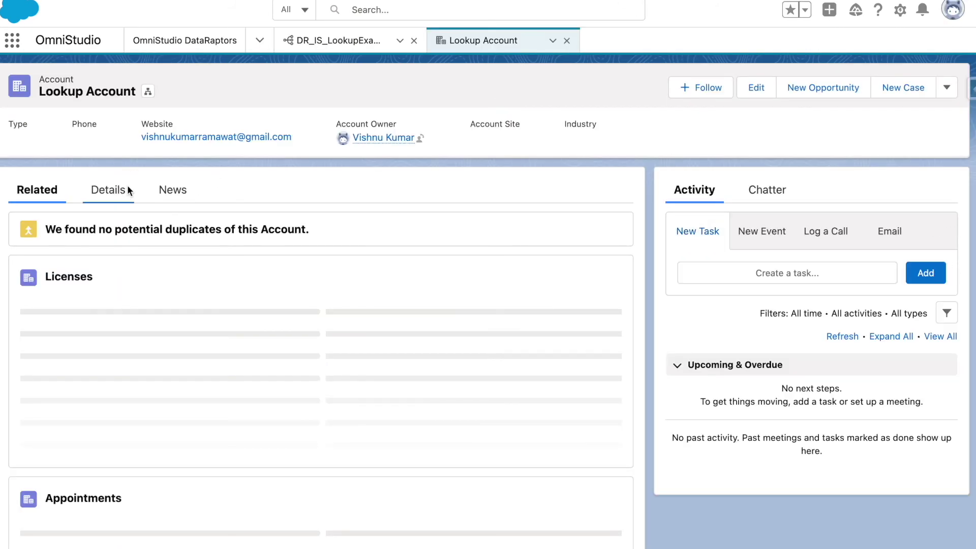
click(113, 191)
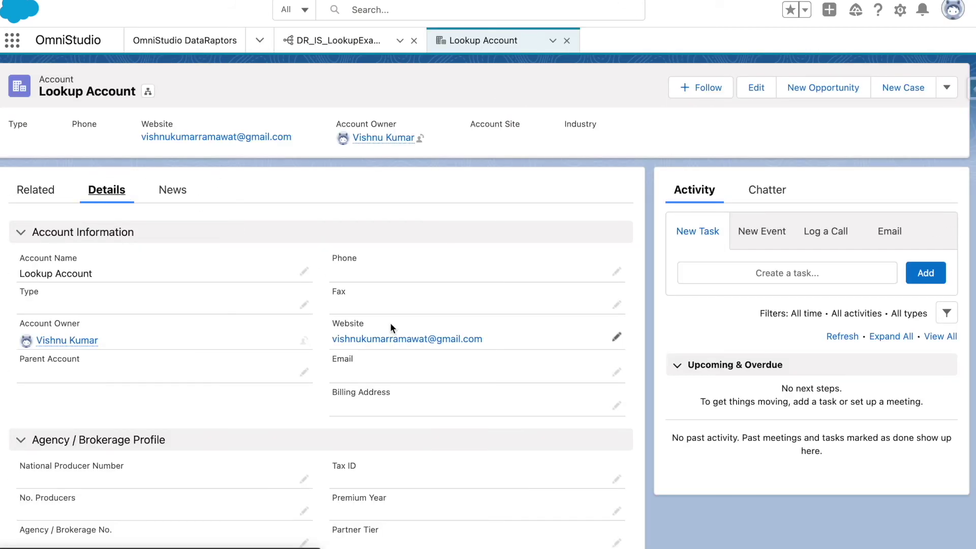
drag(98, 273, 10, 275)
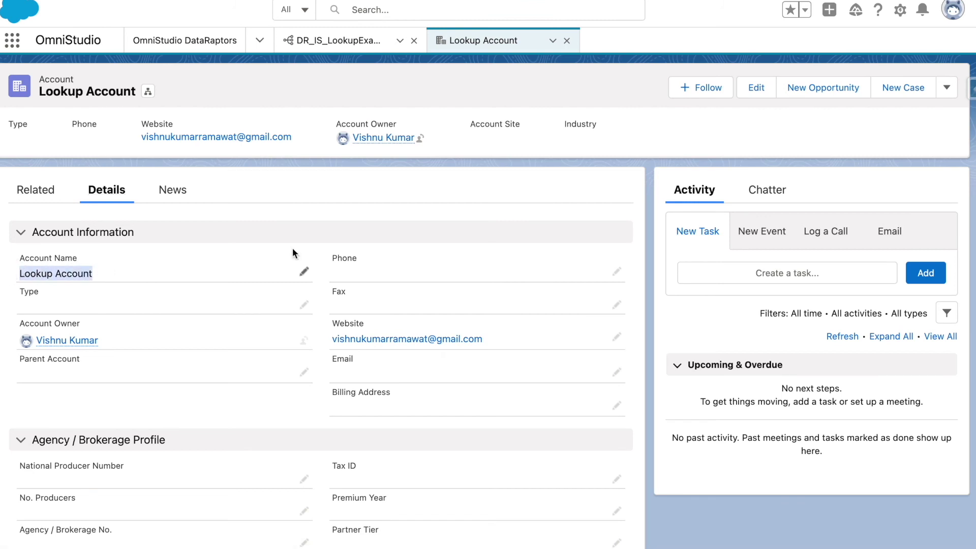
drag(510, 340, 328, 338)
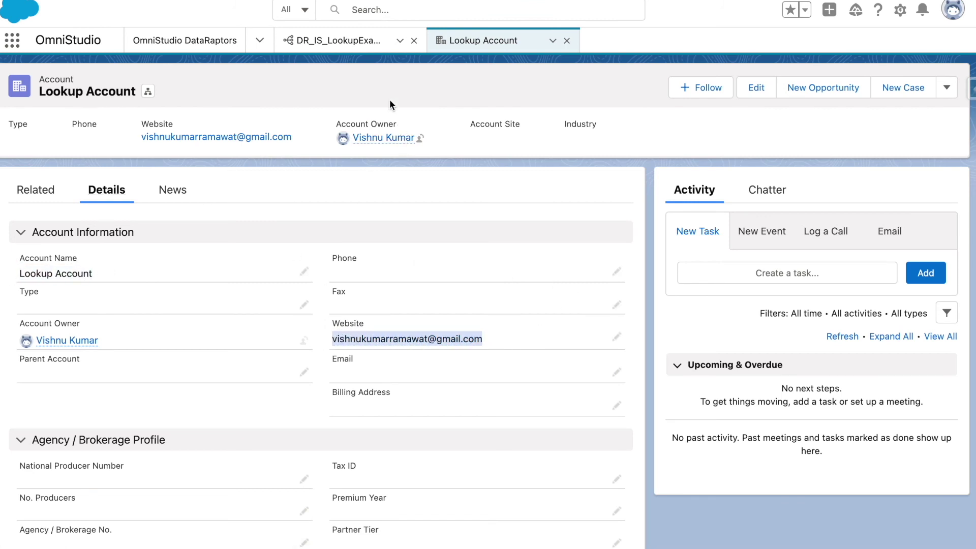
Return to the DR_IS_LookupExample DataRaptor and reopen its field mappings.
click(348, 42)
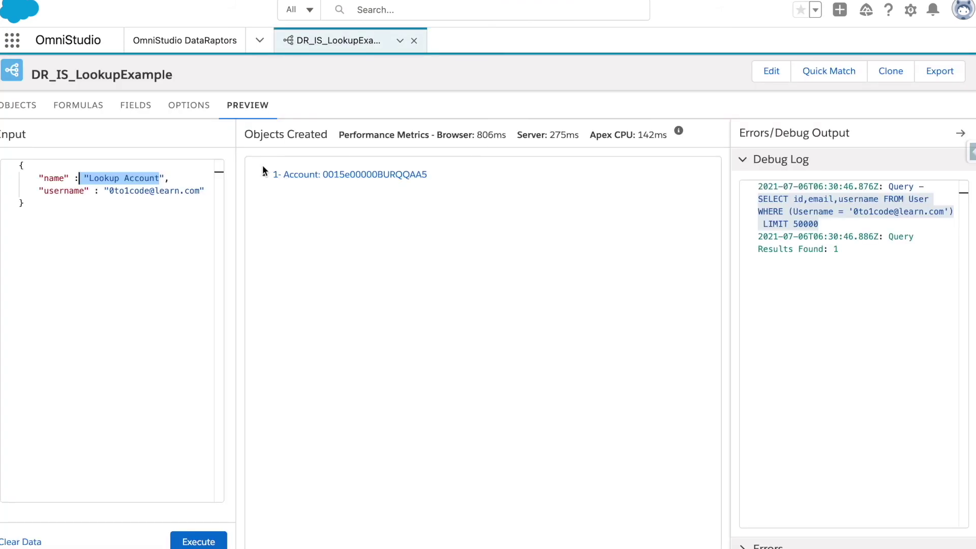
click(191, 114)
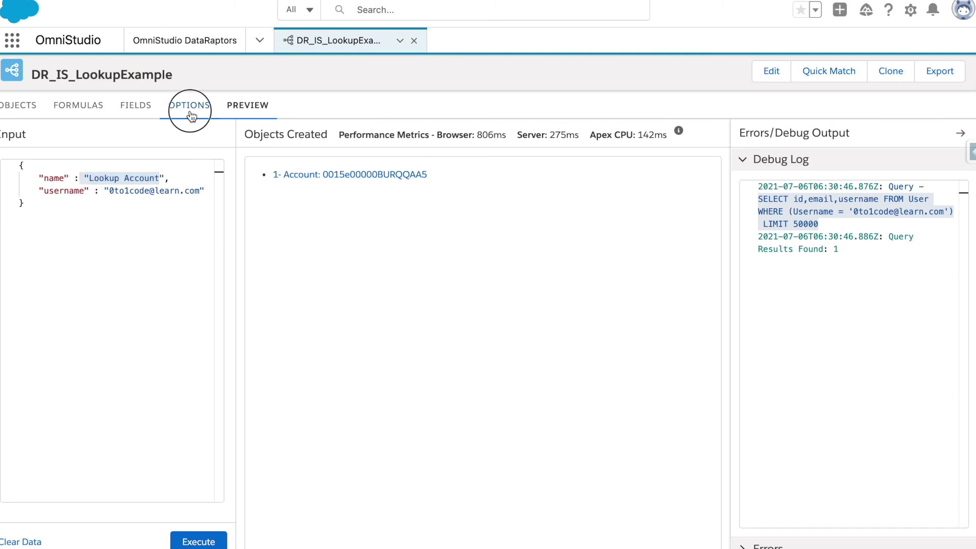
click(134, 108)
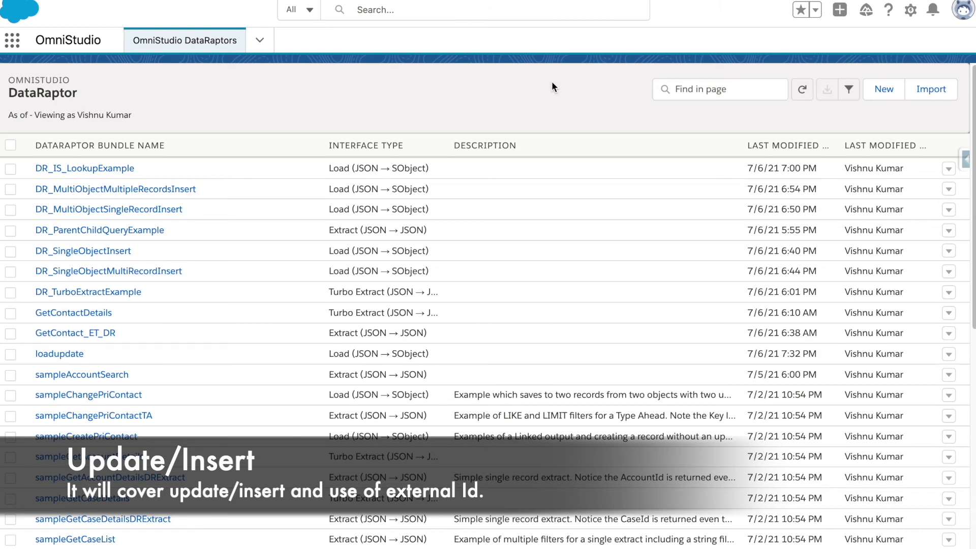
Create a DataRaptor named DR_UpdateUpsertInsertExample with interface type Load, JSON input and SObject output.
click(879, 91)
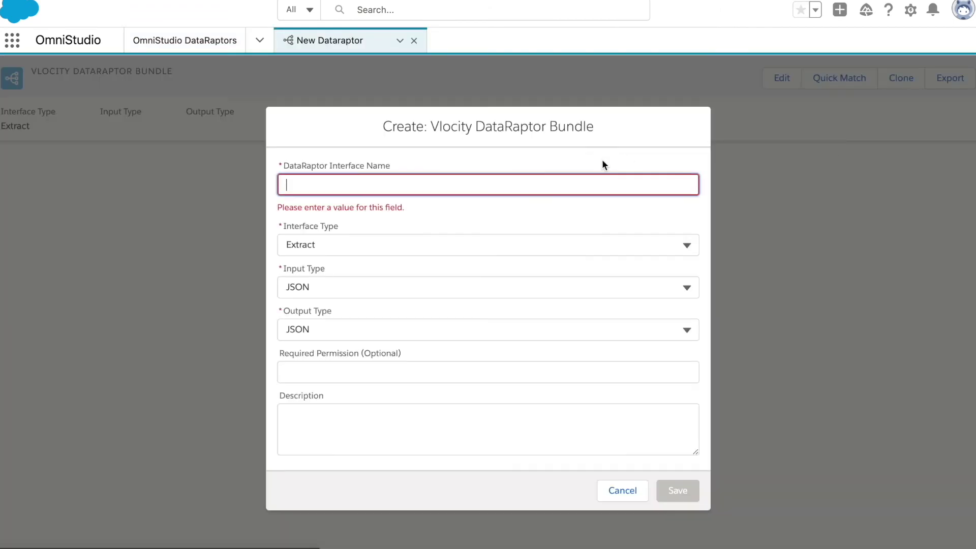
text(DR_UpdateUpsertInsertExample)
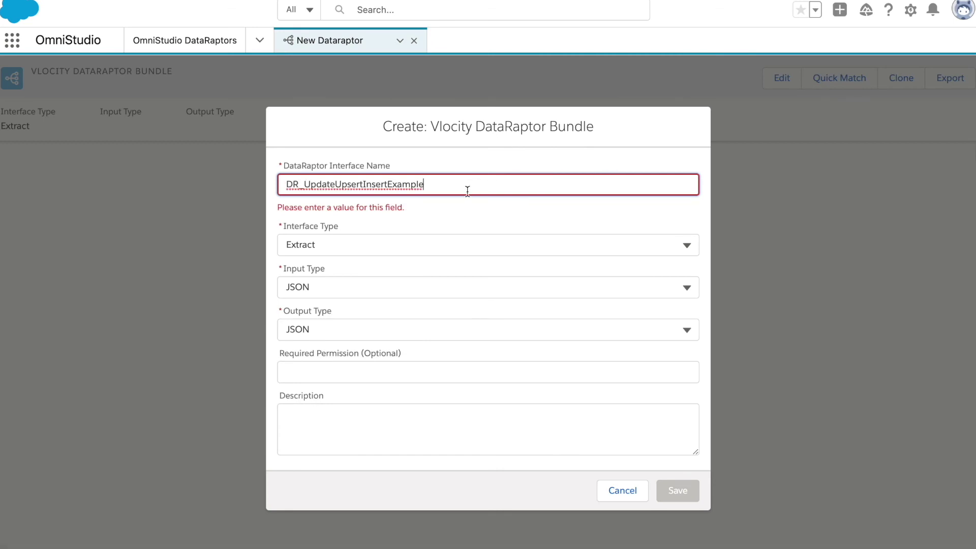
click(373, 232)
click(348, 320)
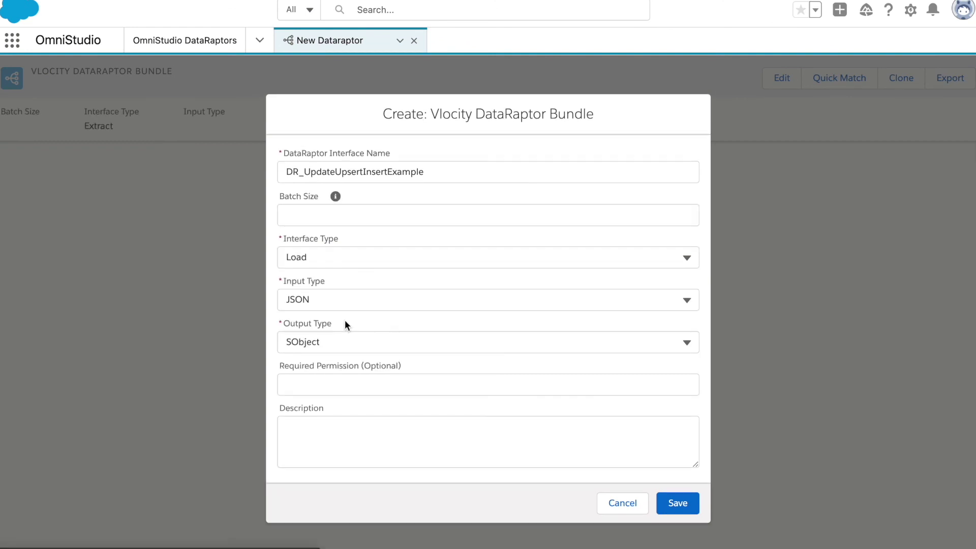
click(679, 502)
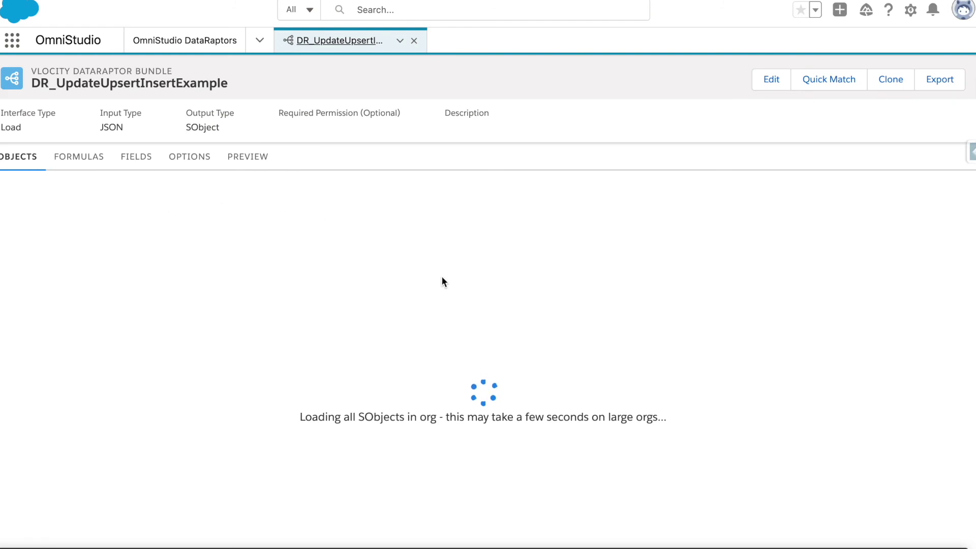
Add Contact as the first object of the DataRaptor.
click(475, 205)
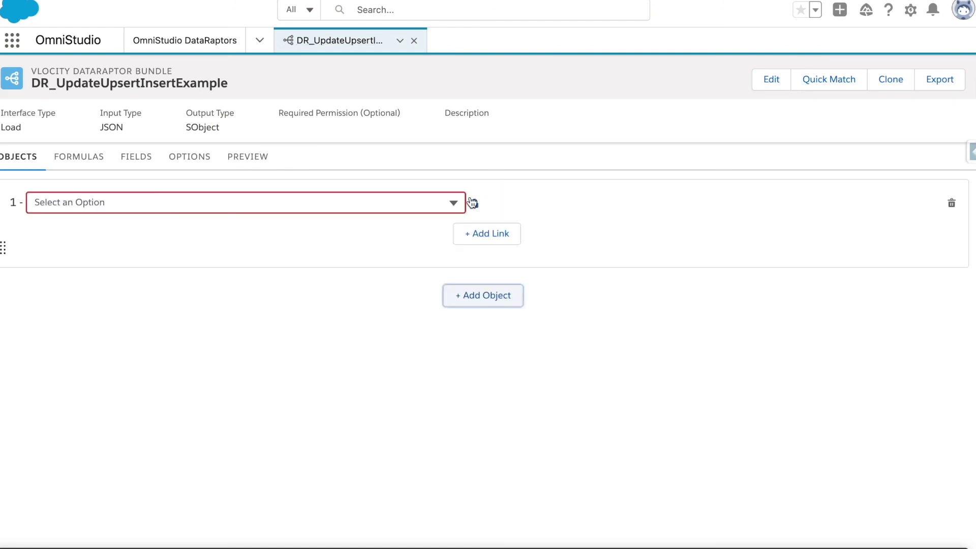
click(170, 200)
text(contact)
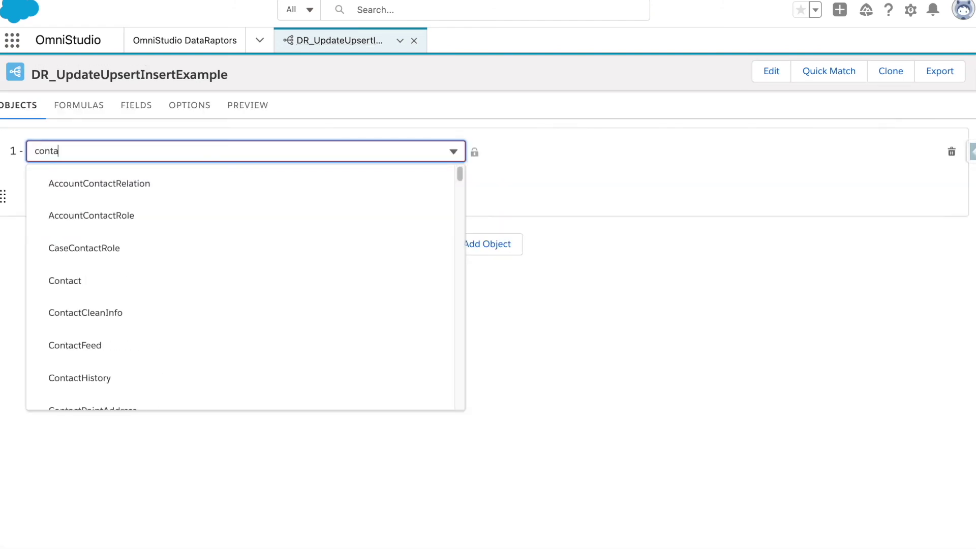
click(135, 278)
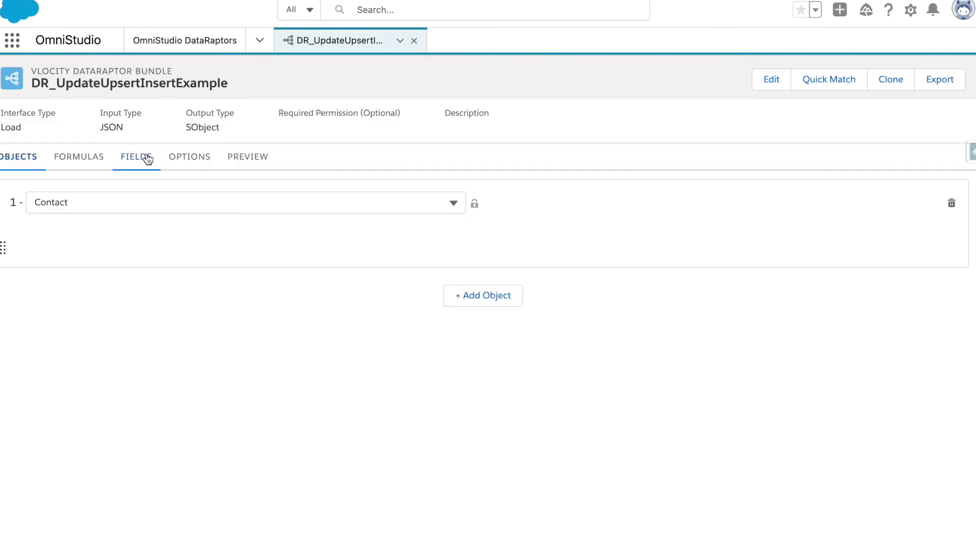
Add a Contact field mapping from the input JSON path lastname to the LastName field.
click(147, 159)
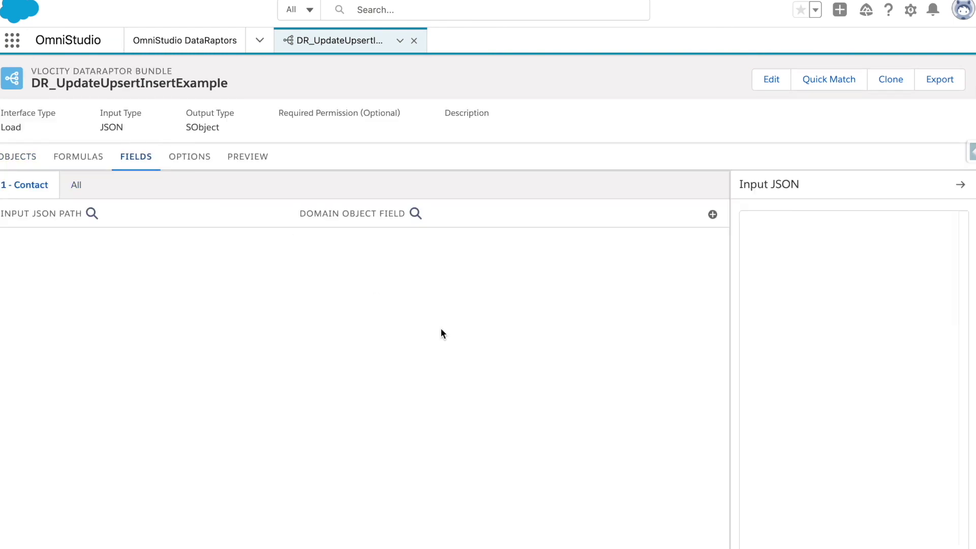
click(712, 214)
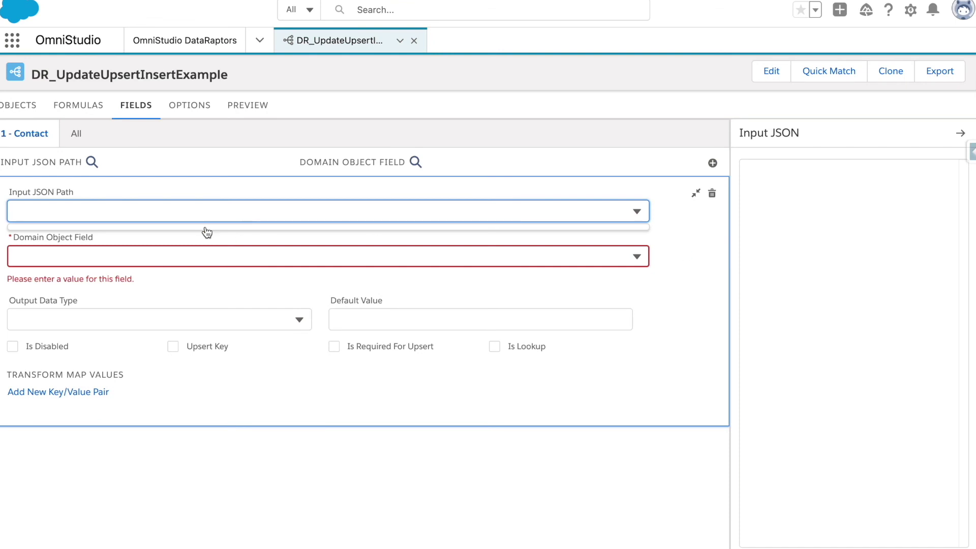
text(lastname)
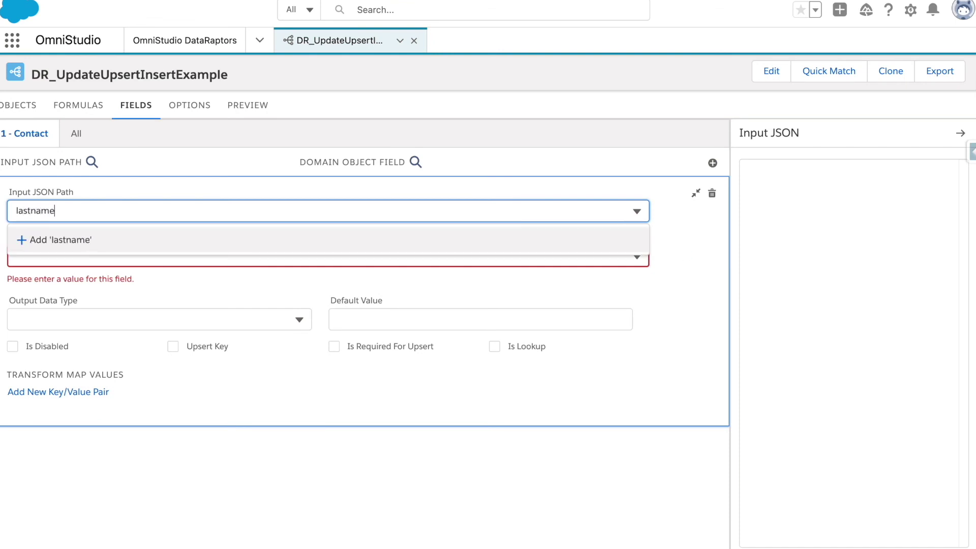
click(181, 240)
click(127, 254)
text(las)
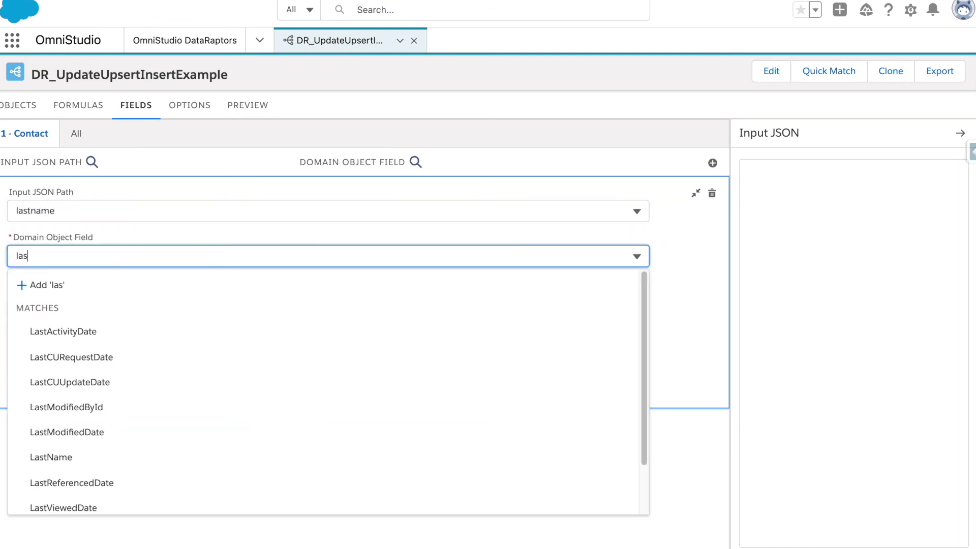
text(tname)
click(124, 322)
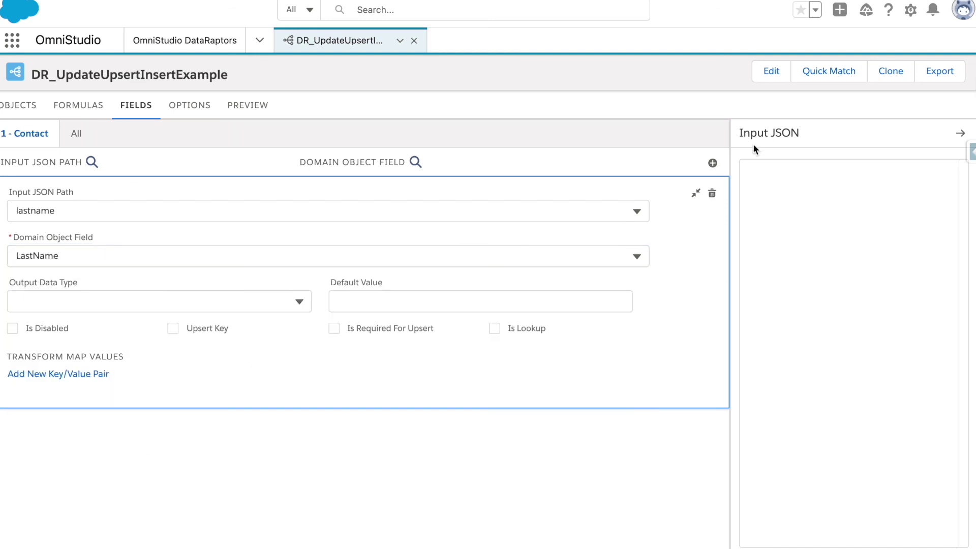
Add a second Contact field mapping from the input JSON path id to the Id field.
click(712, 162)
text(id)
click(158, 270)
click(129, 256)
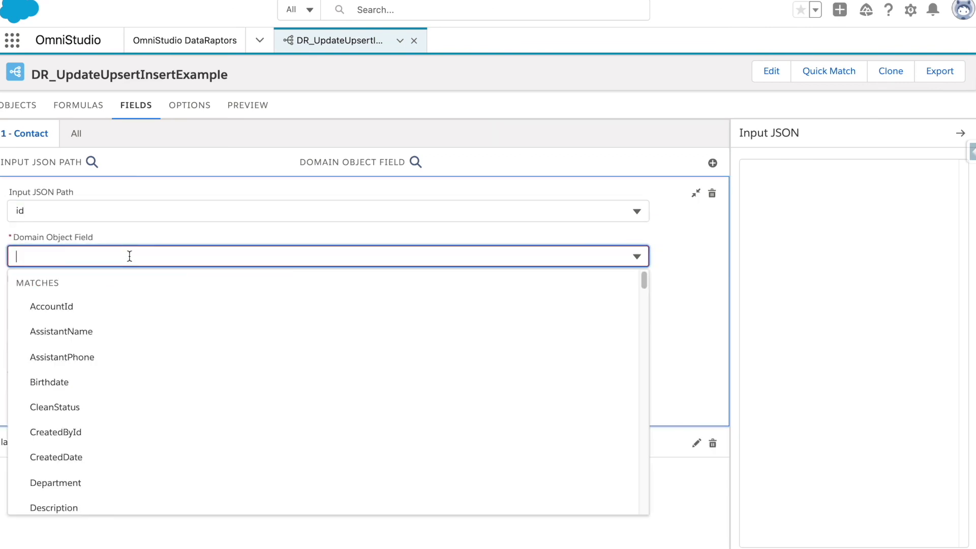
text(Id)
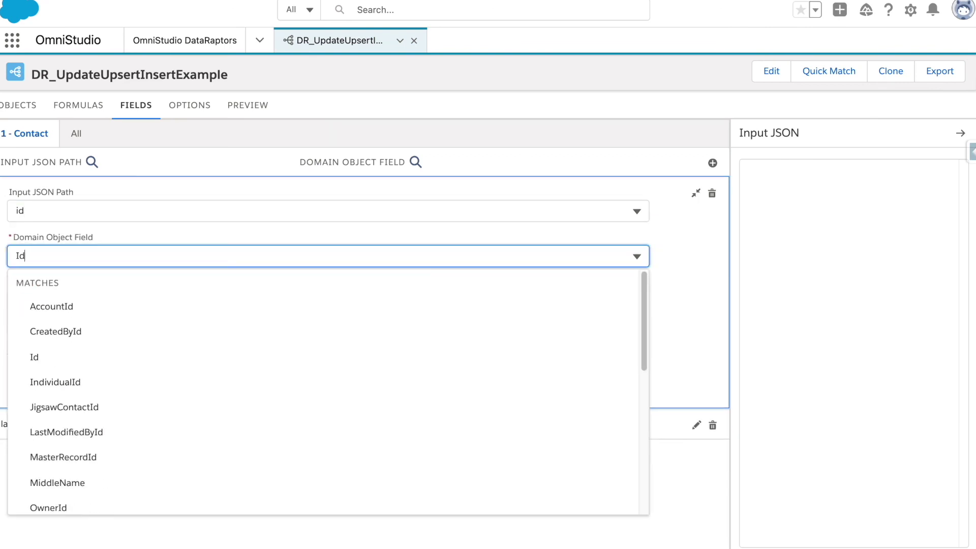
click(122, 368)
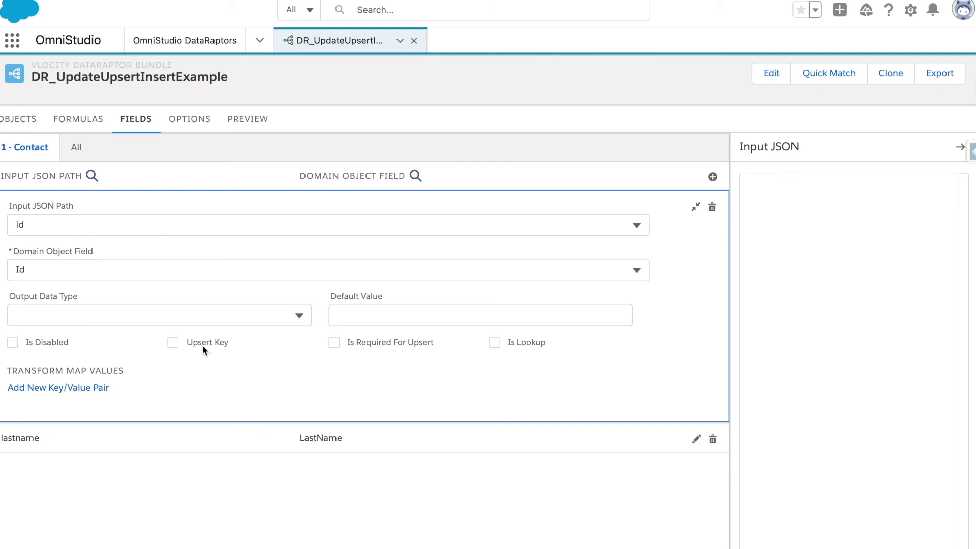
click(202, 344)
Execute the load preview with JSON input containing only a lastname value, and open the created Contact.
click(245, 130)
click(153, 213)
text({")
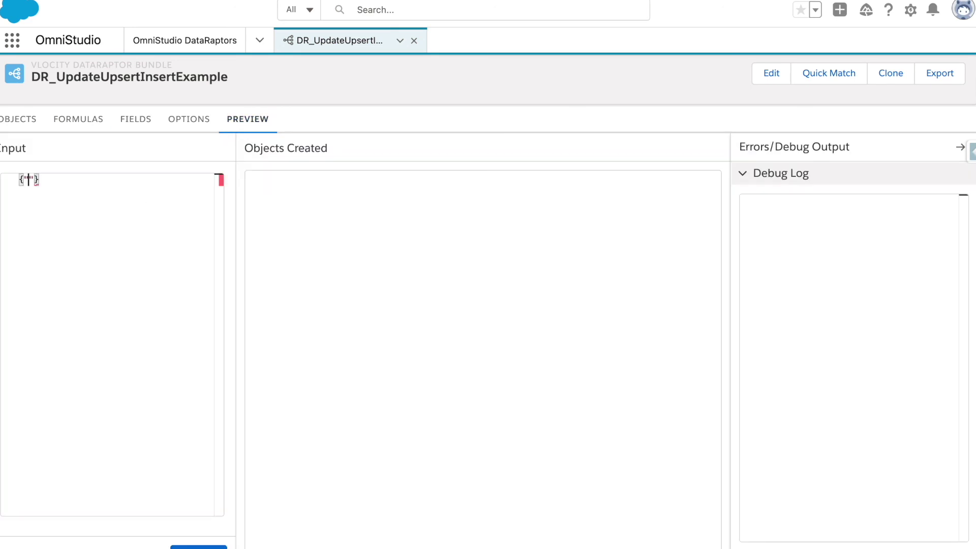
text(lastname)
key(Left)
key(Left)
key(Left)
key(Left)
key(Left)
key(Left)
key(Left)
key(Left)
key(Return)
key(Right)
key(Right)
key(Right)
key(Right)
key(Right)
key(Right)
key(Right)
key(Right)
key(Right)
key(Right)
text(:")
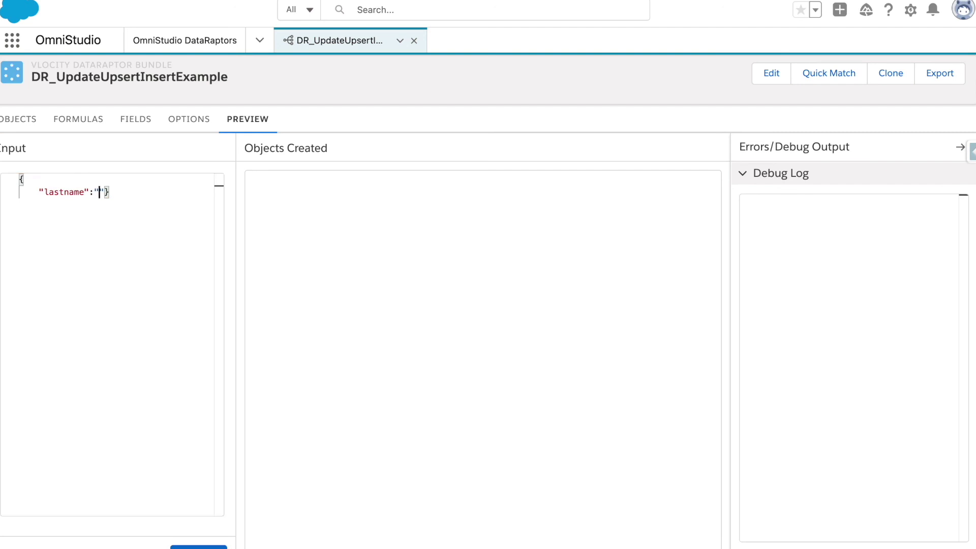
text(Alen)
key(Return)
key(BackSpace)
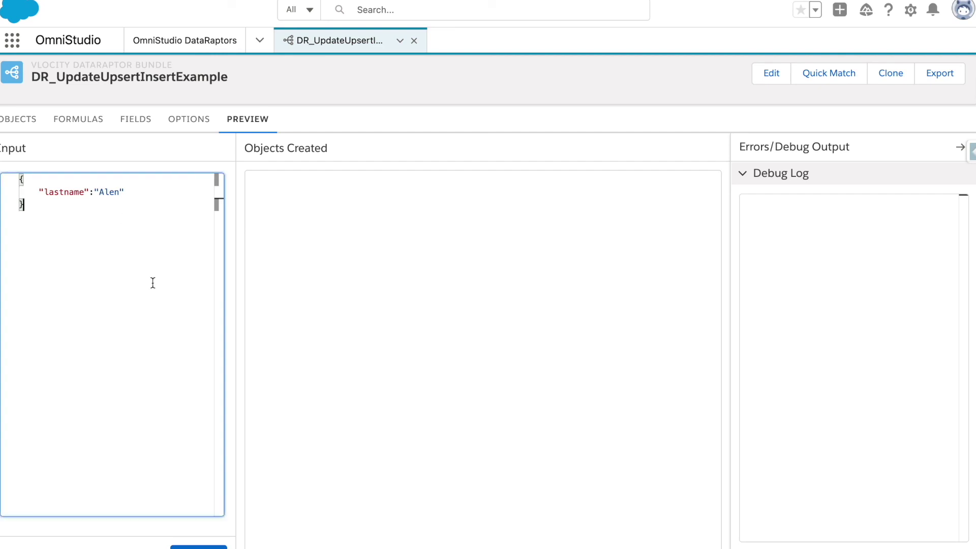
click(198, 547)
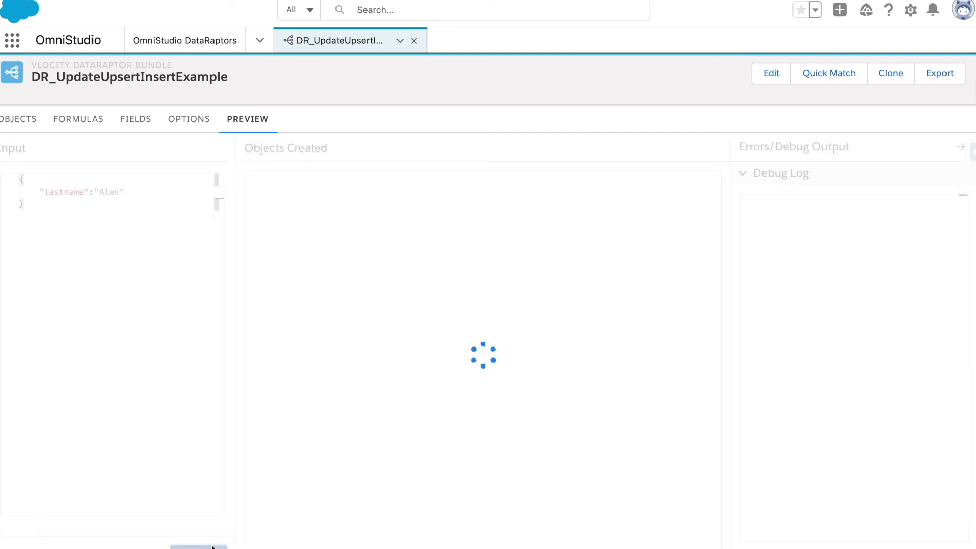
click(323, 187)
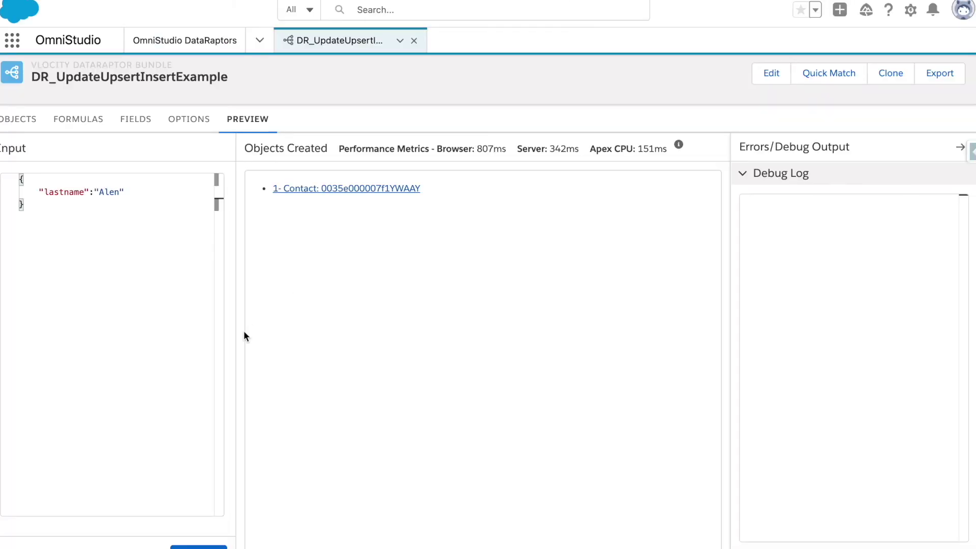
Append 2 to the lastname value in the preview JSON and add an id key holding the created Contact's copied record Id.
double_click(120, 192)
text(2)
drag(425, 194, 323, 190)
key(ctrl+c)
click(181, 191)
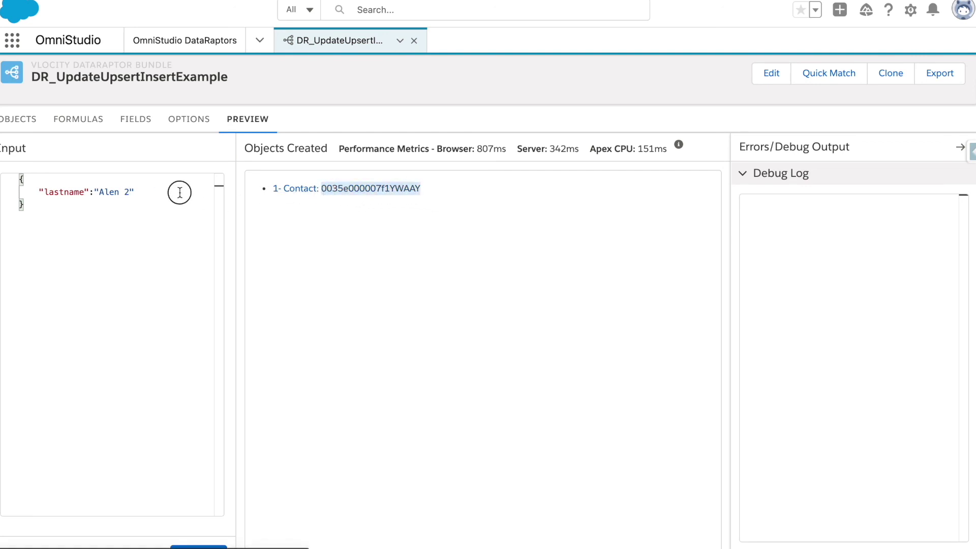
text(,)
key(Return)
text("id" )
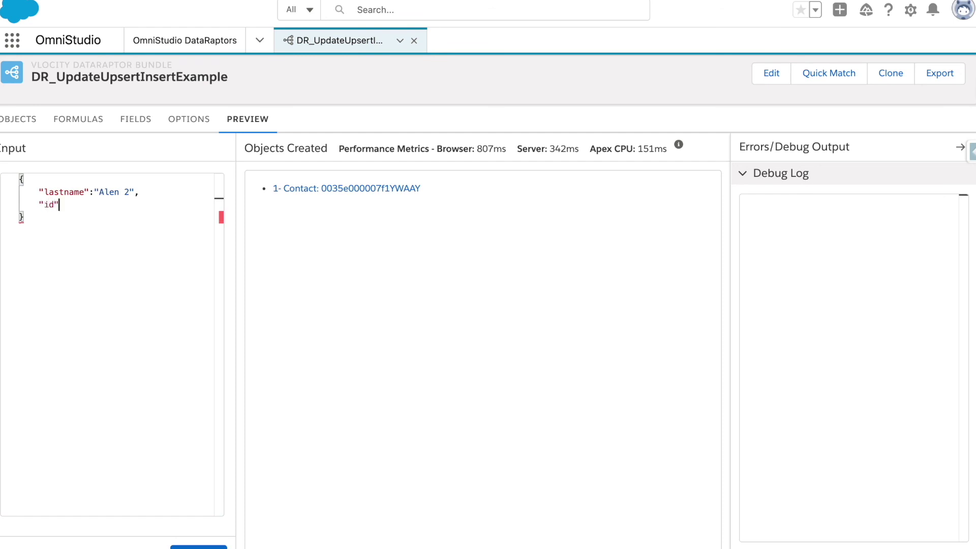
text(: ")
key(ctrl+v)
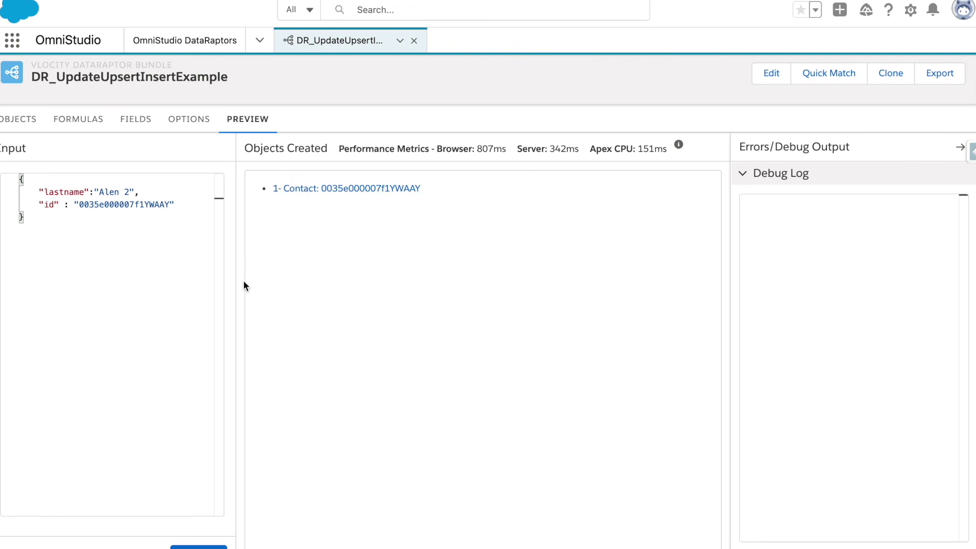
Execute the preview with the id included, and reload the Contact page to check its last name.
drag(182, 213, 15, 200)
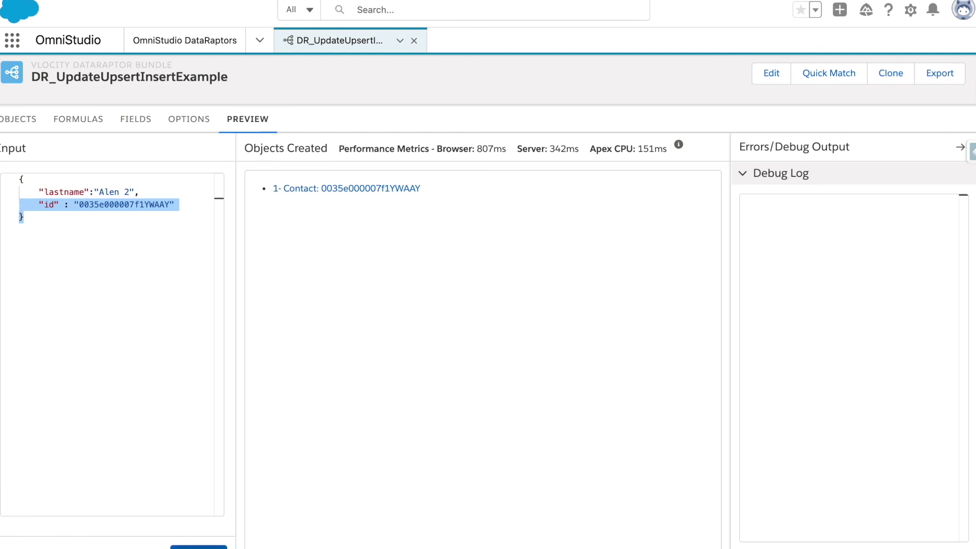
click(203, 547)
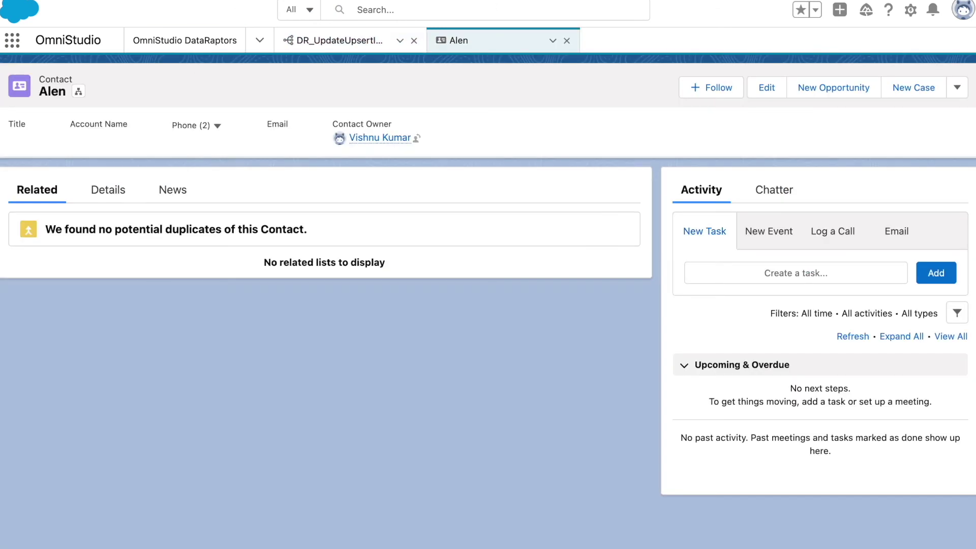
key(super+r)
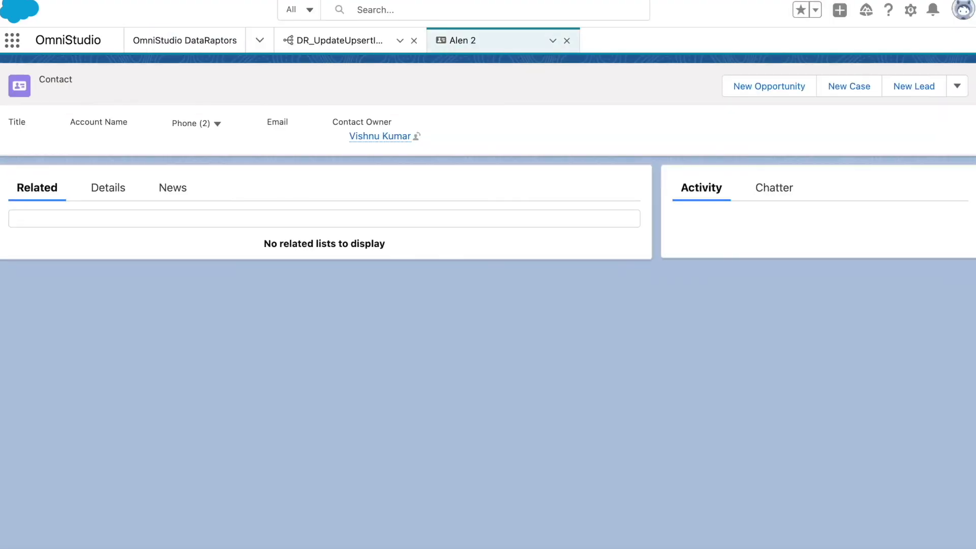
drag(40, 92, 87, 92)
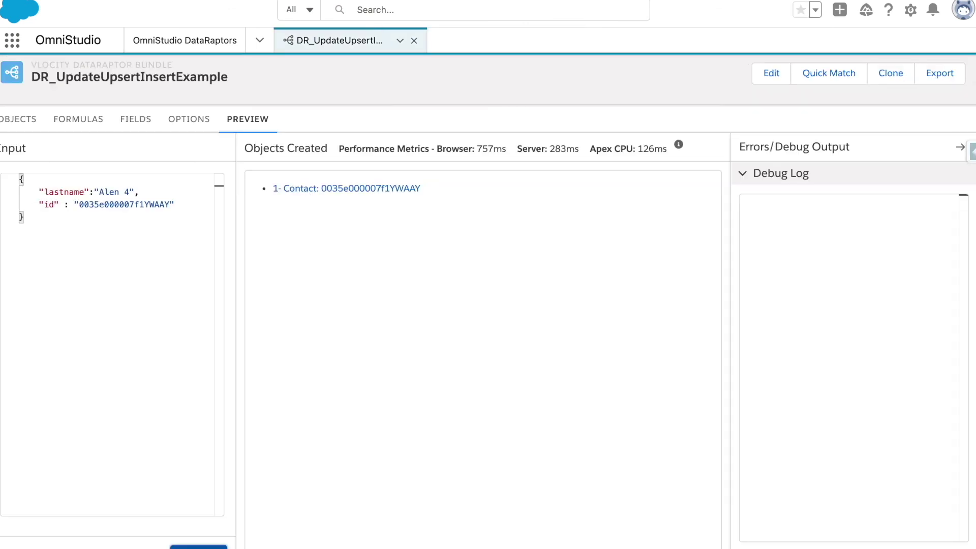
Enable Is Required For Upsert and Upsert Key on the id to Id field mapping.
click(136, 120)
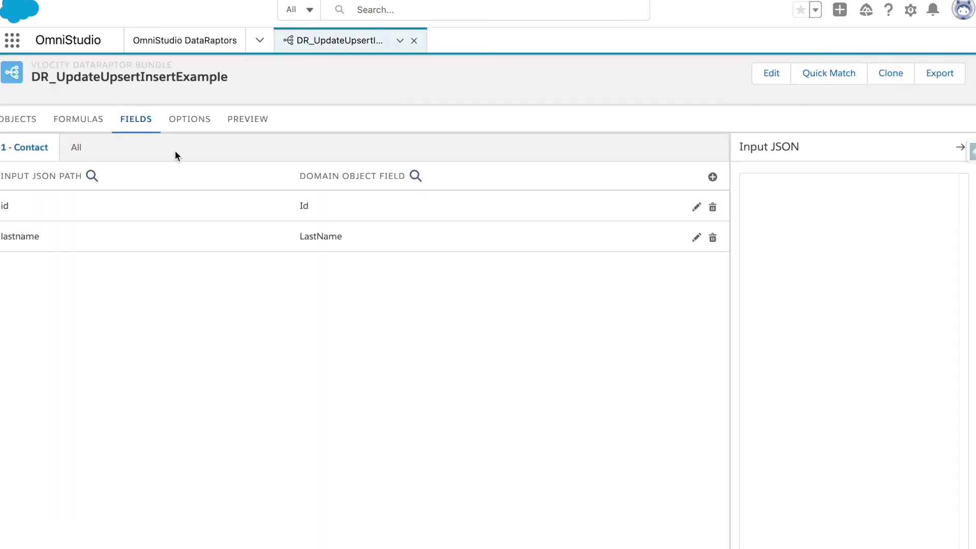
click(170, 203)
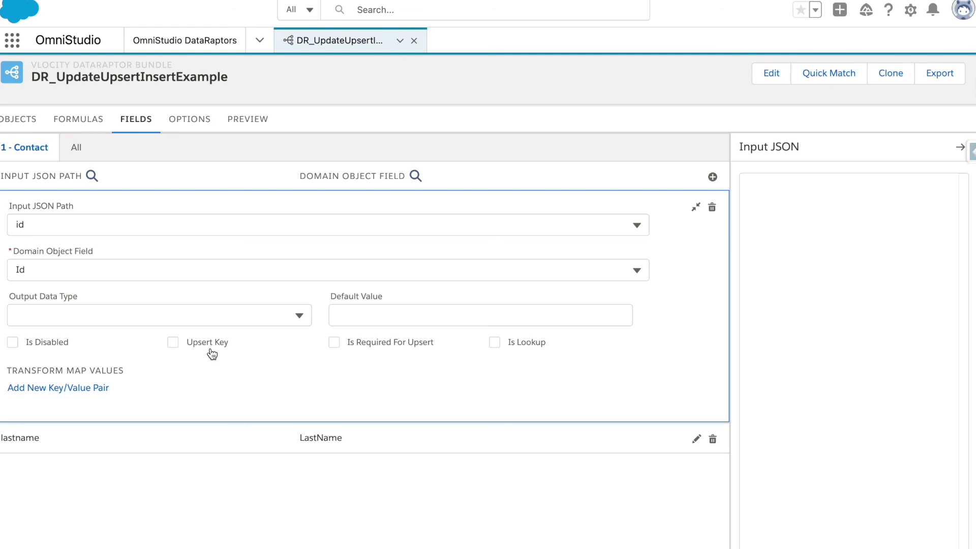
click(334, 342)
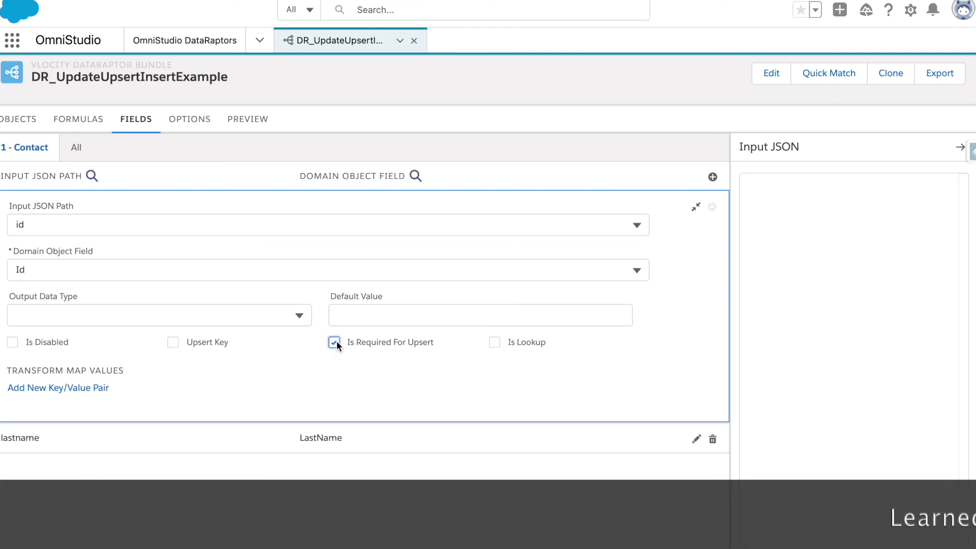
click(172, 343)
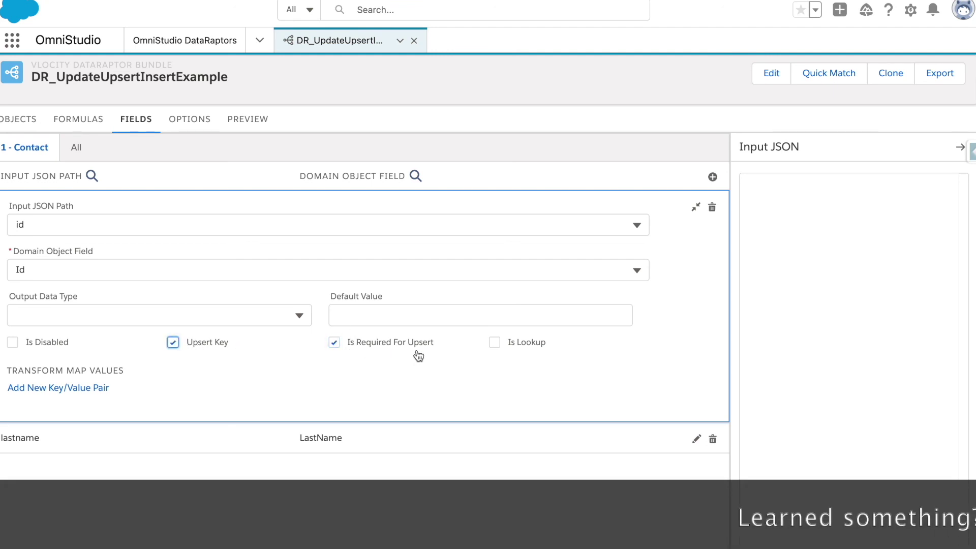